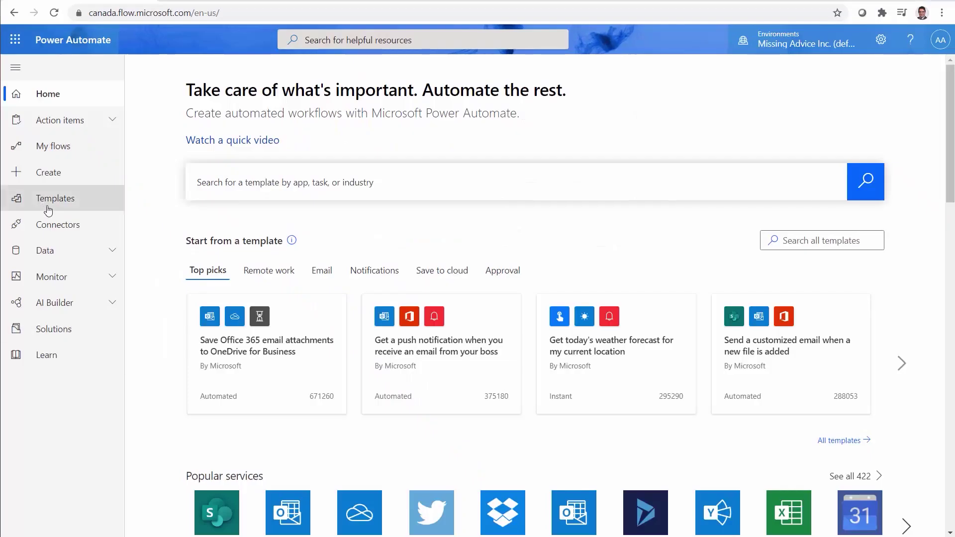
Create an instant flow named "Parse JSON Demo" that is triggered by Manually trigger a flow.
left_click(71, 177)
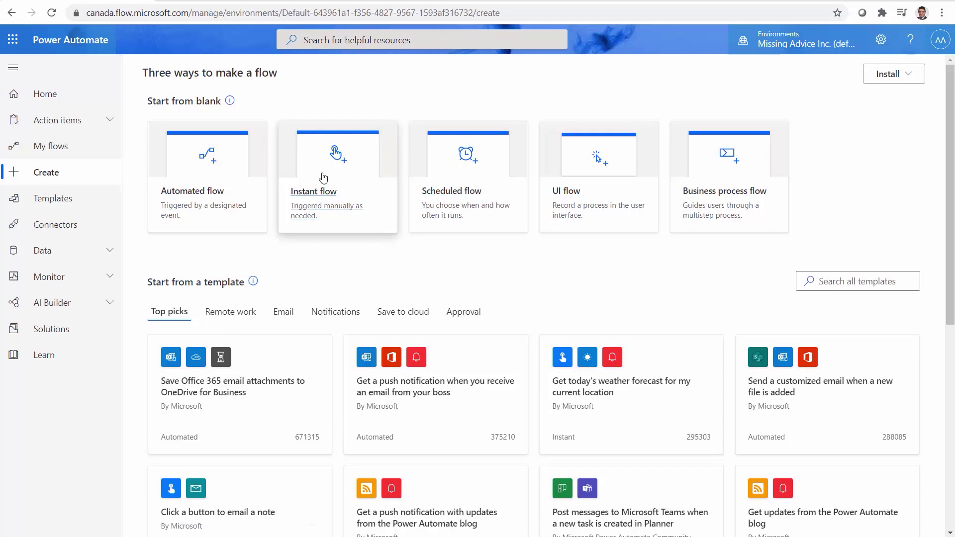
left_click(324, 177)
left_click(562, 173)
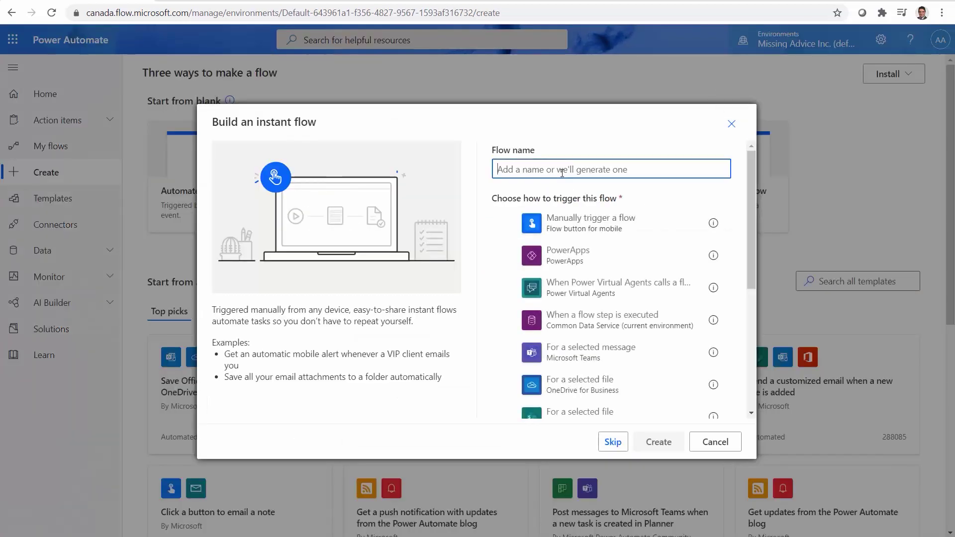
type("Par")
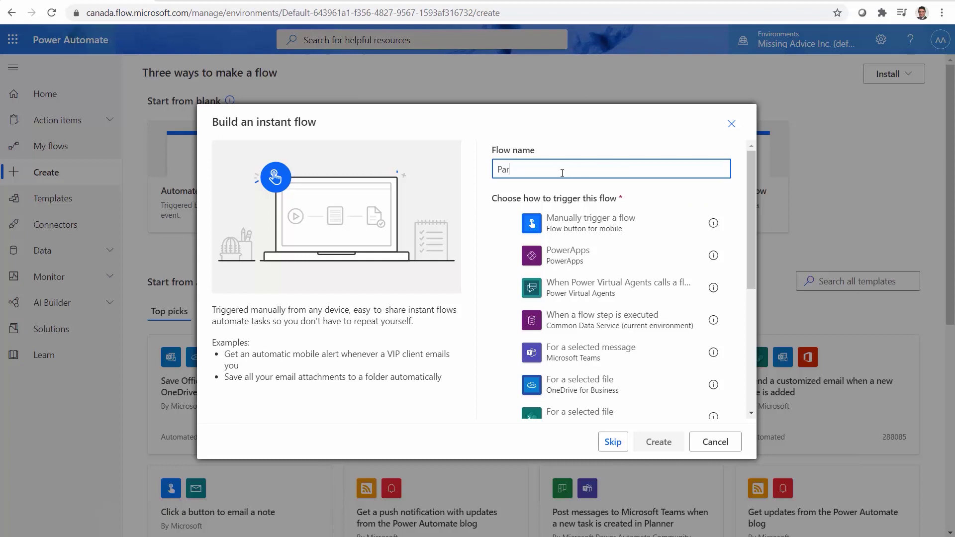
type("se JSON Demo")
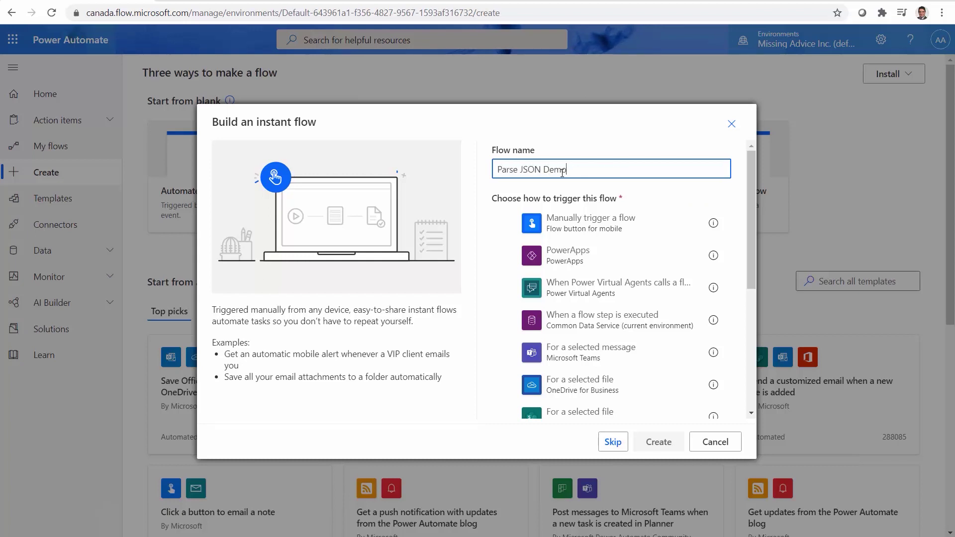
left_click(550, 233)
left_click(657, 443)
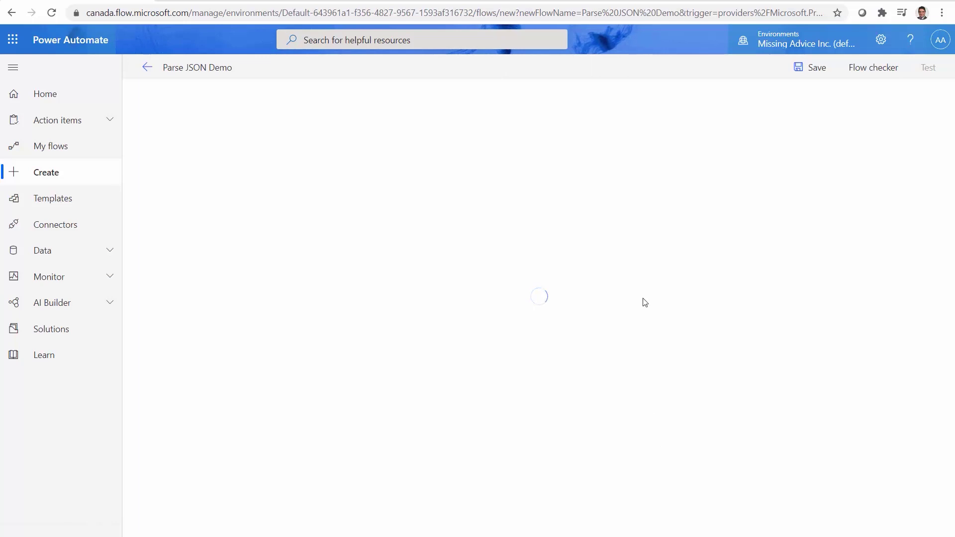
Add an Initialize variable action below the manual trigger, searching for "Variab".
left_click(495, 160)
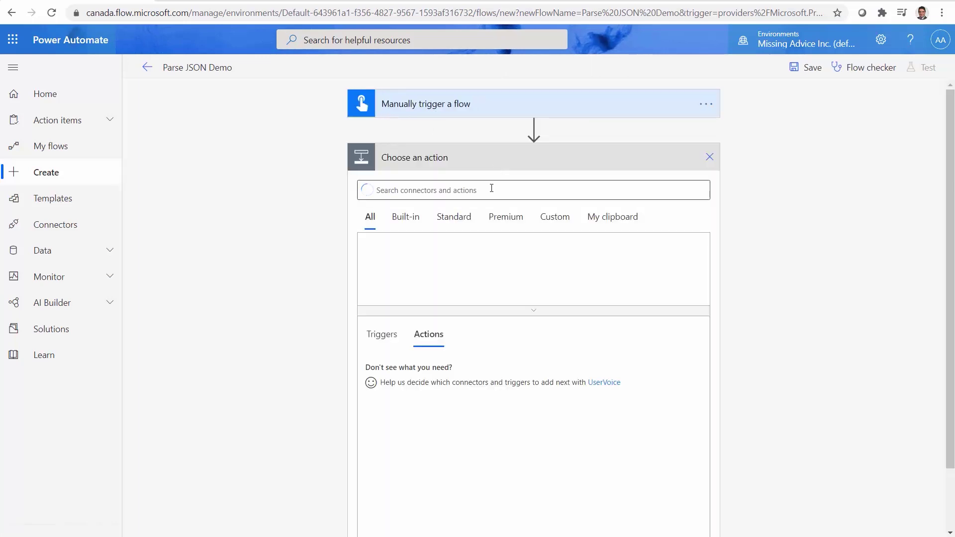
type("Variab")
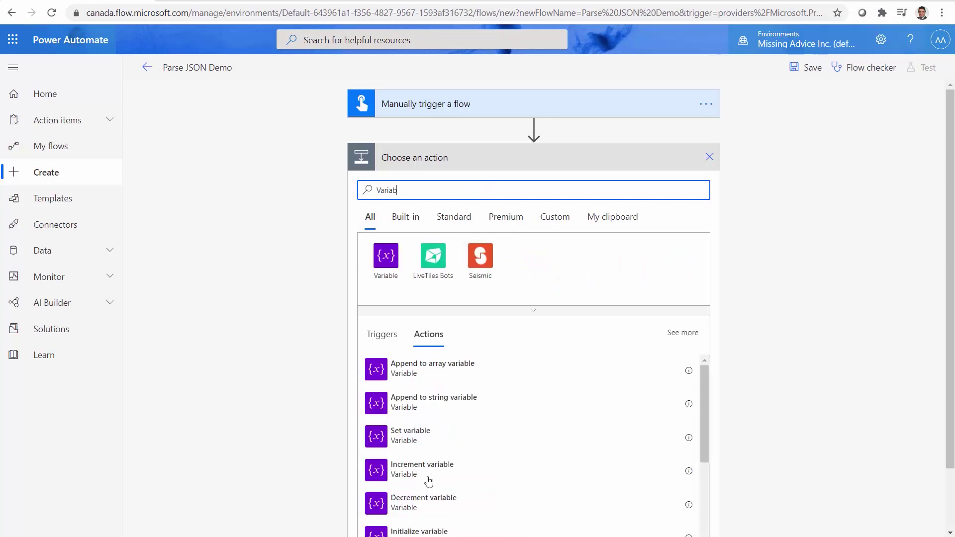
scroll(463, 516, "down", 2)
left_click(422, 480)
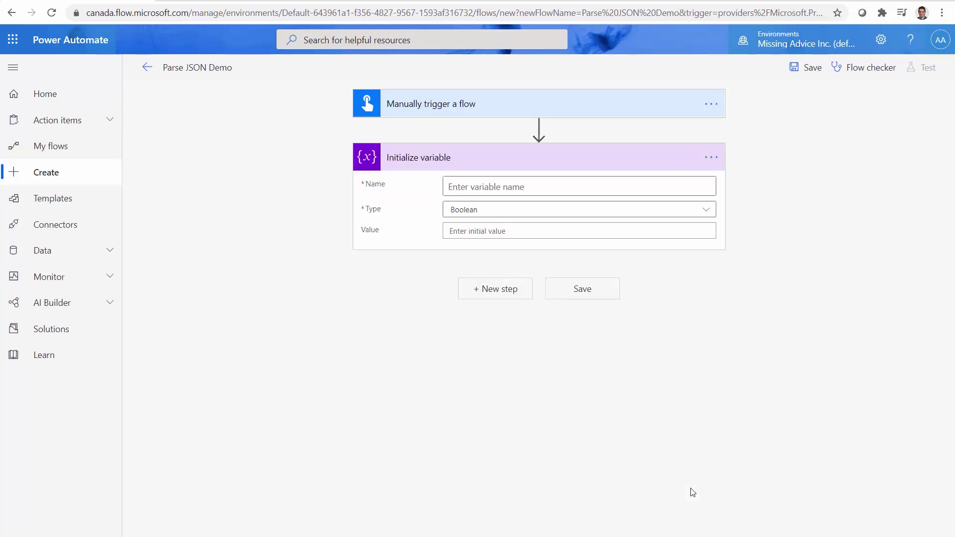
Name the variable Sample_JSON and set its type to Object.
left_click(558, 191)
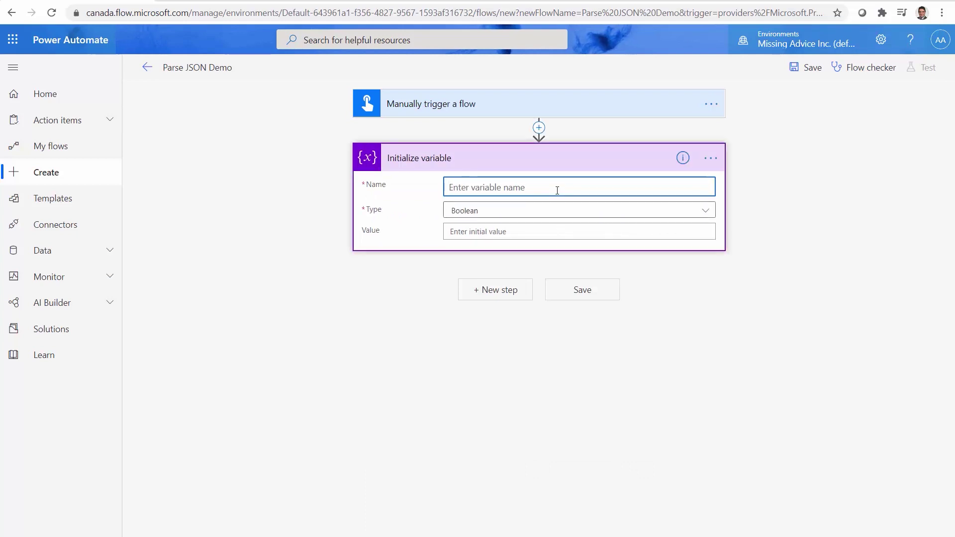
type("Samp")
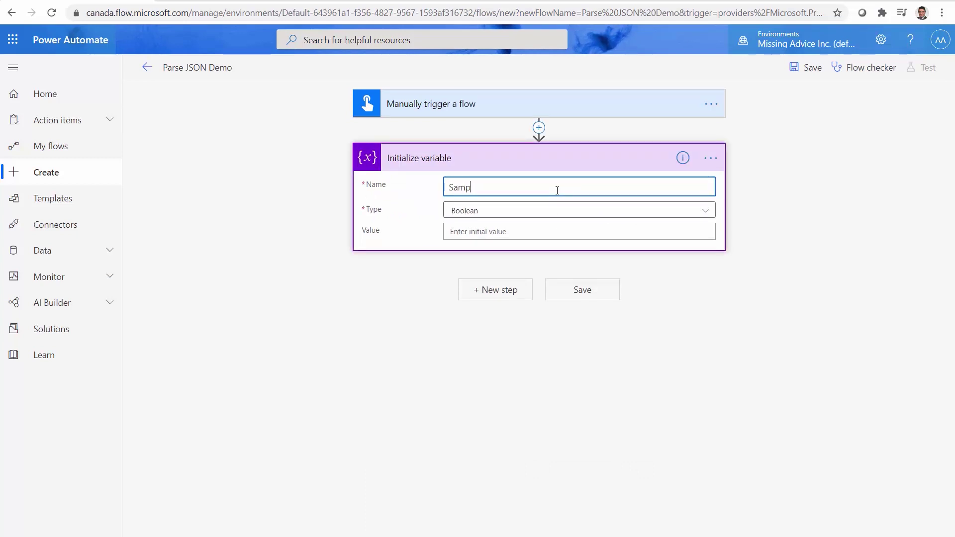
type("le JSON")
key("ctrl+Left")
key("BackSpace")
type("_")
left_click(501, 214)
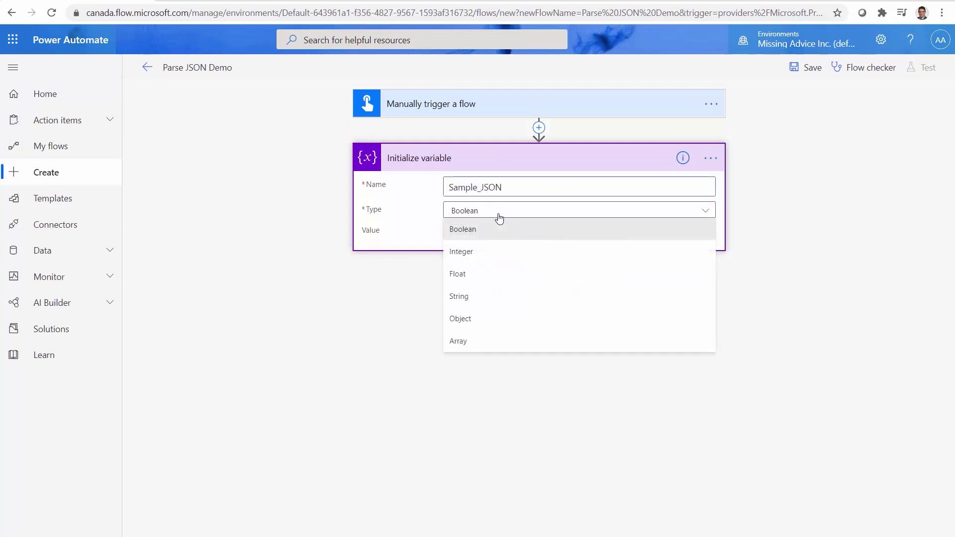
left_click(489, 319)
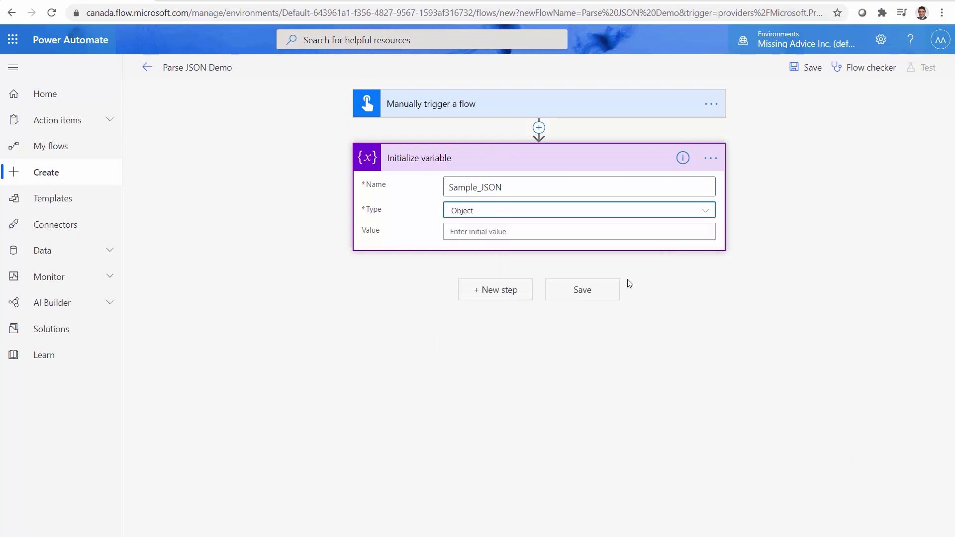
Copy the whole JSON object from enrollment.json in Visual Studio Code into the Sample_JSON variable's value in Power Automate and save the flow.
left_click(589, 233)
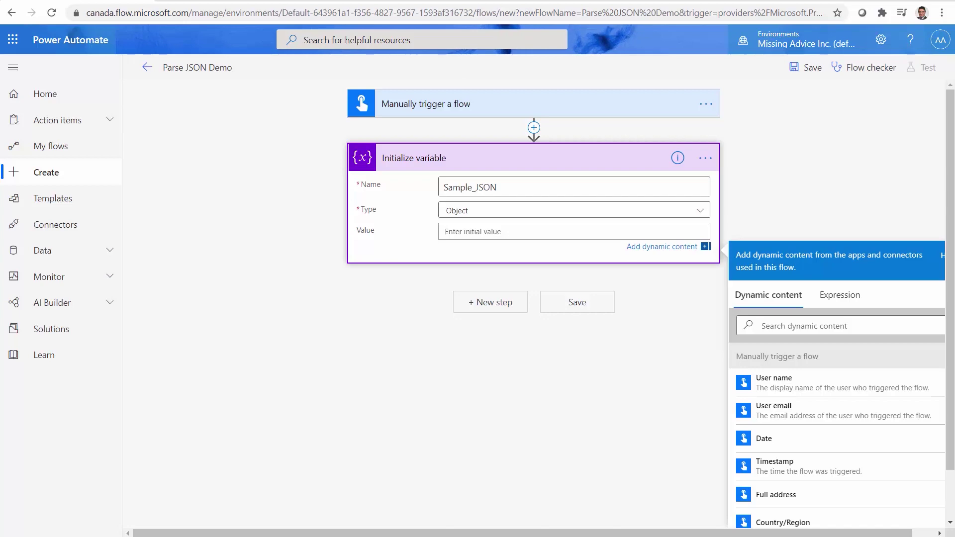
key("alt+Tab")
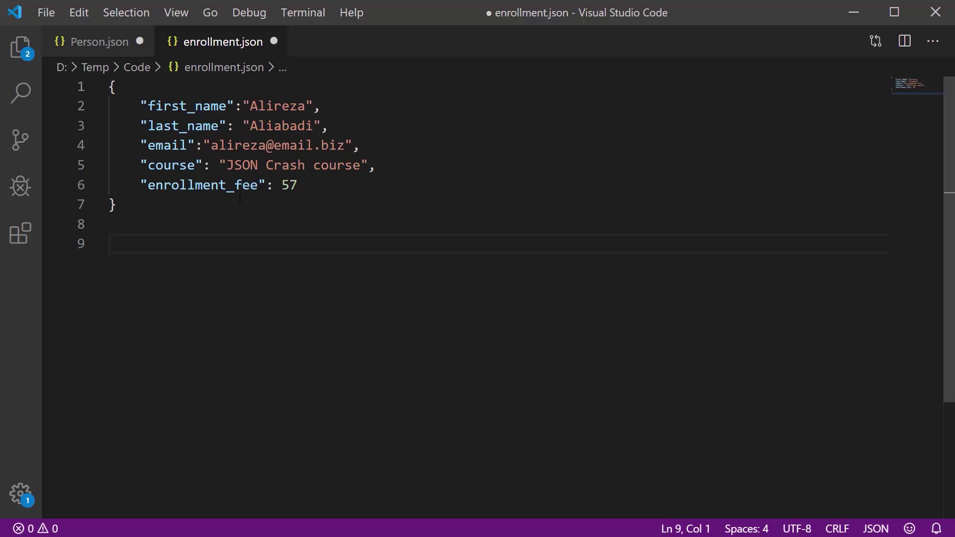
key("Up")
left_click_drag(119, 224, 58, 77)
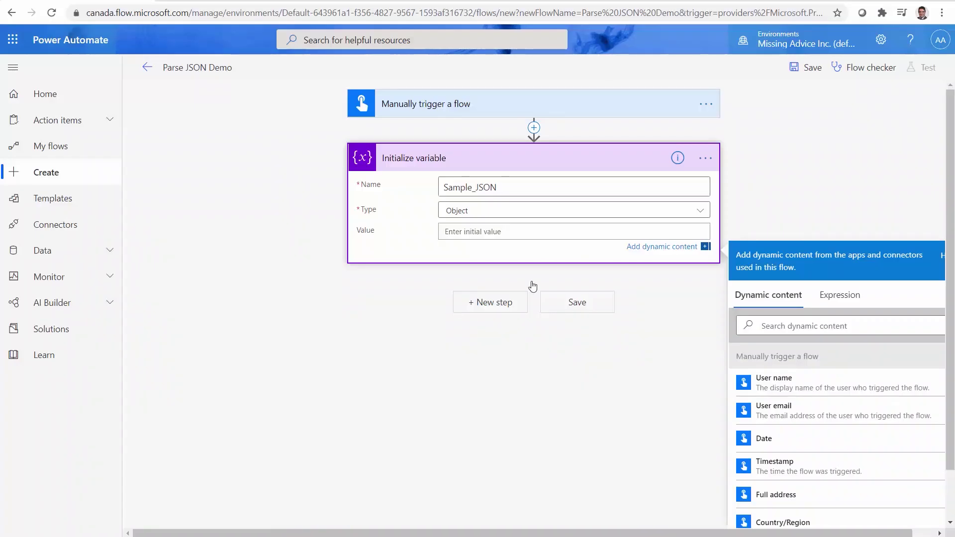
key("ctrl+v")
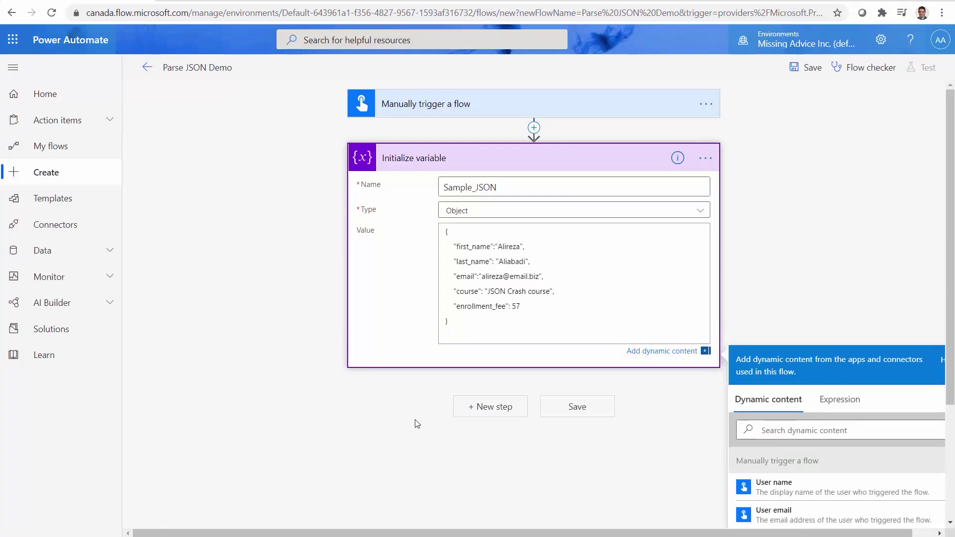
left_click(577, 407)
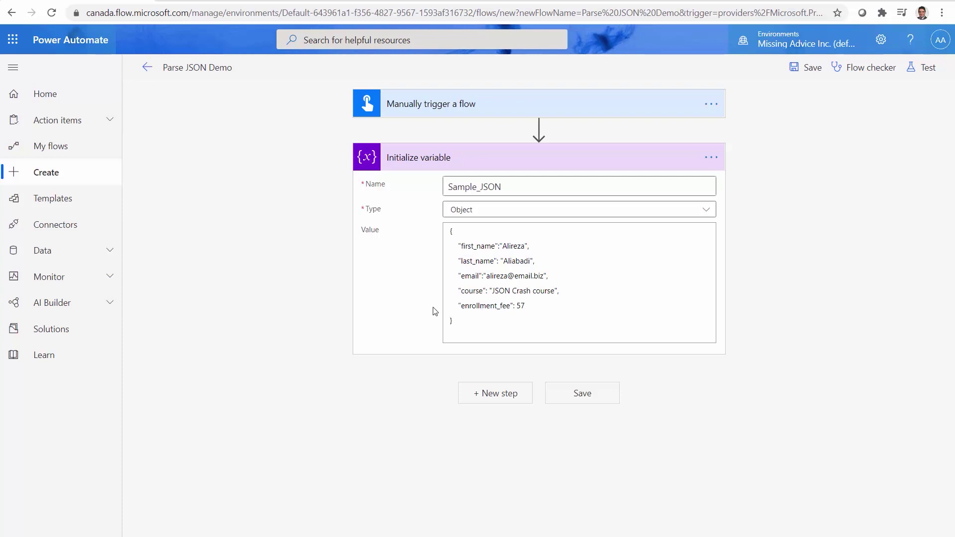
left_click(535, 278)
left_click(487, 320)
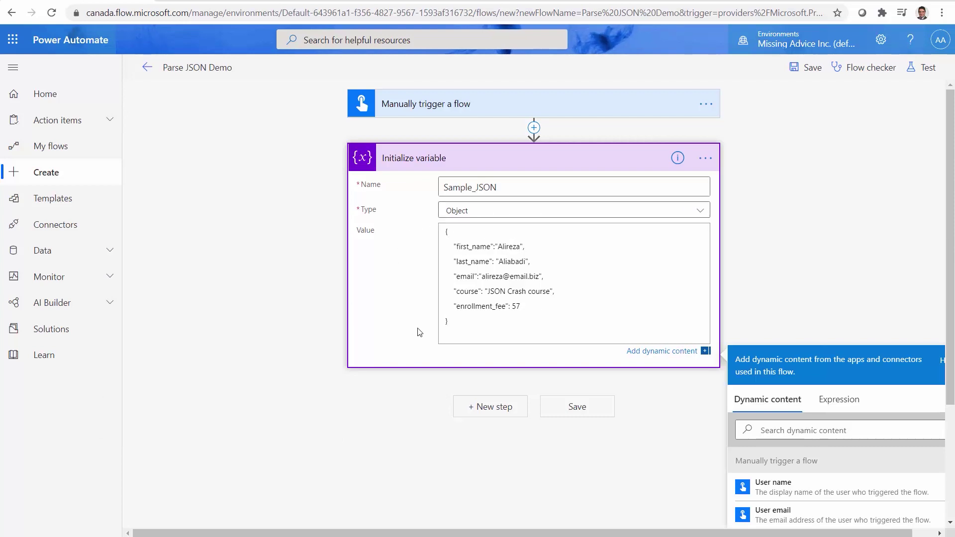
left_click(488, 341)
Add a Parse JSON action after Initialize variable and set its content to the Sample_JSON variable.
left_click(494, 410)
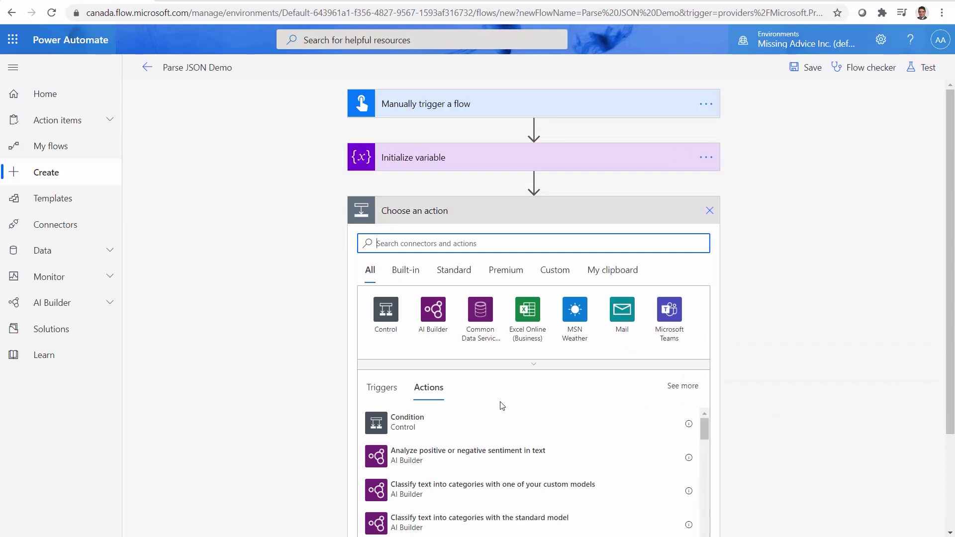
type("Pa")
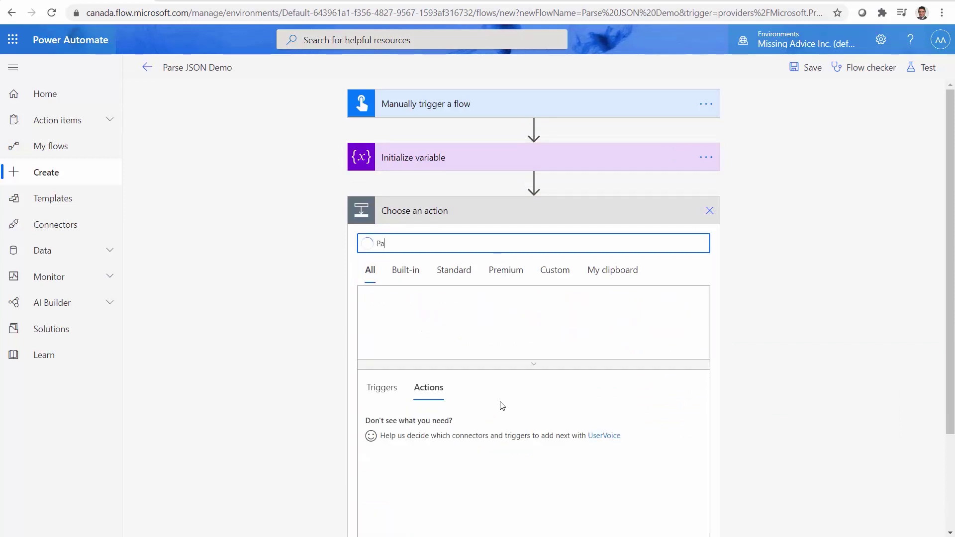
type("rse JSON")
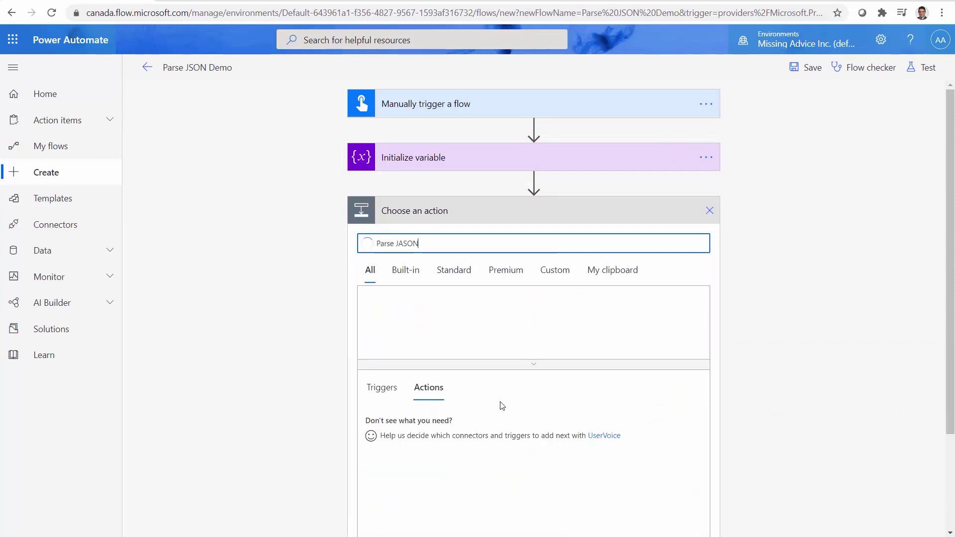
left_click(672, 423)
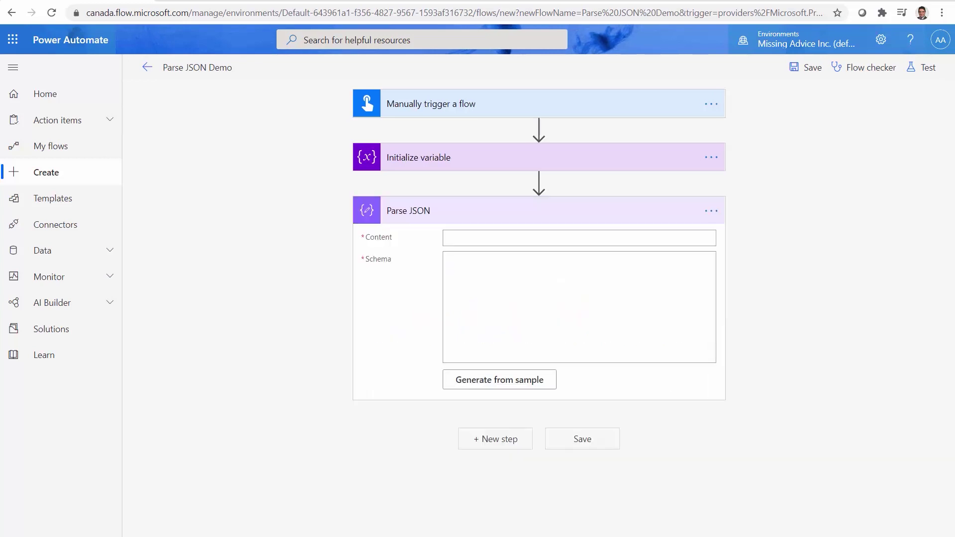
left_click(522, 240)
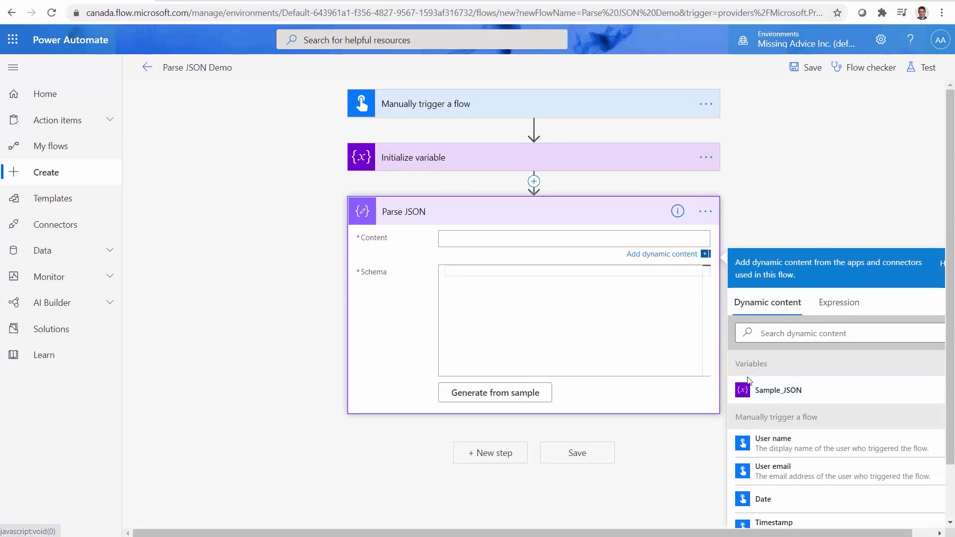
left_click(779, 391)
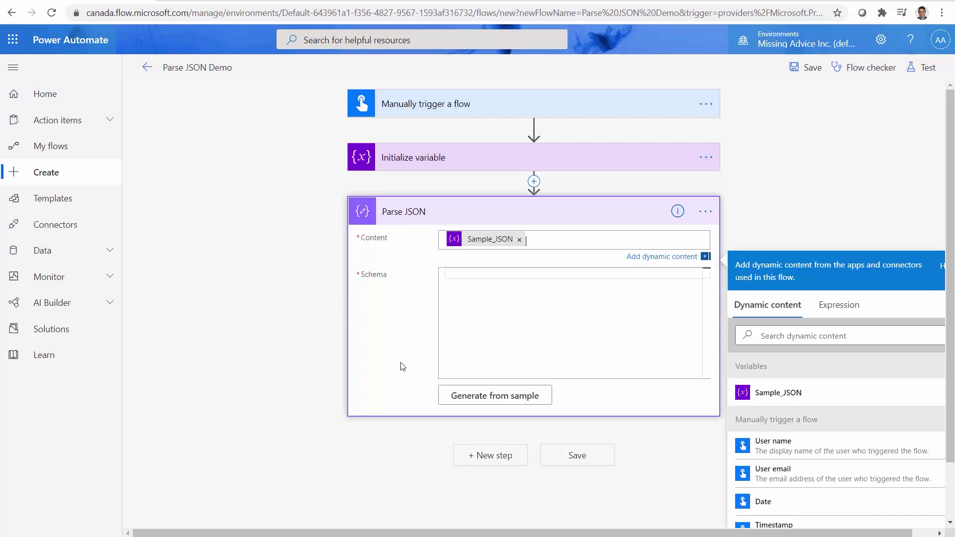
Generate the Parse JSON schema from a sample, using the JSON object copied from the Initialize variable value as payload.
left_click(470, 169)
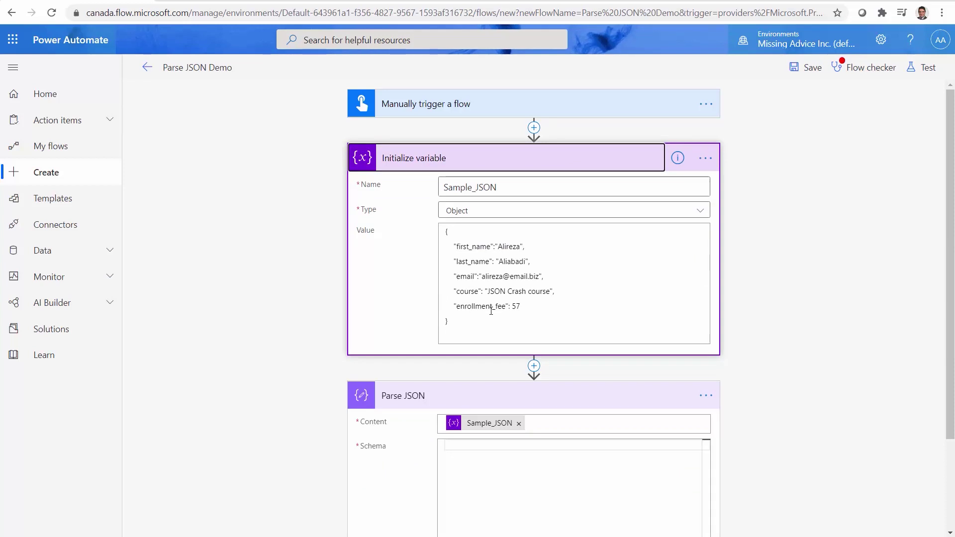
left_click_drag(459, 325, 445, 230)
key("ctrl+c")
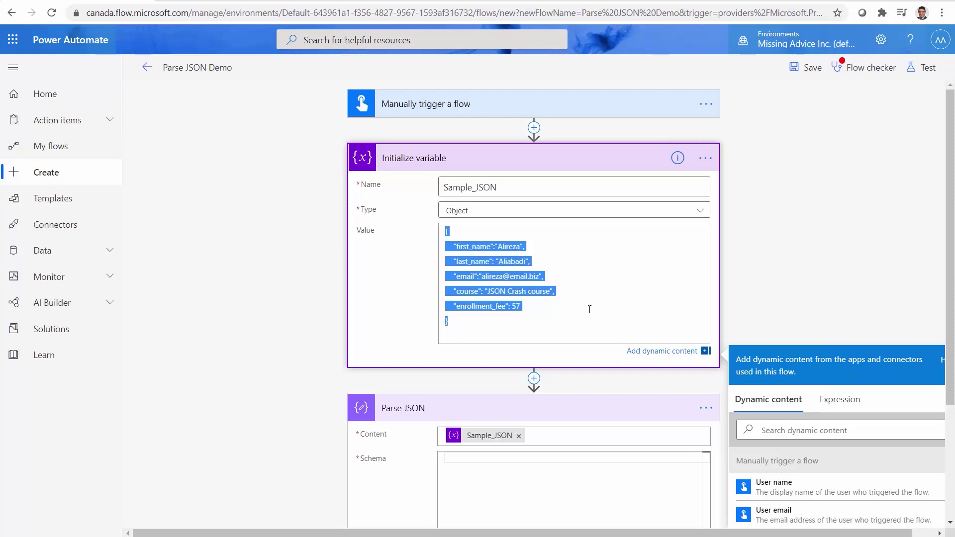
scroll(301, 418, "down", 3)
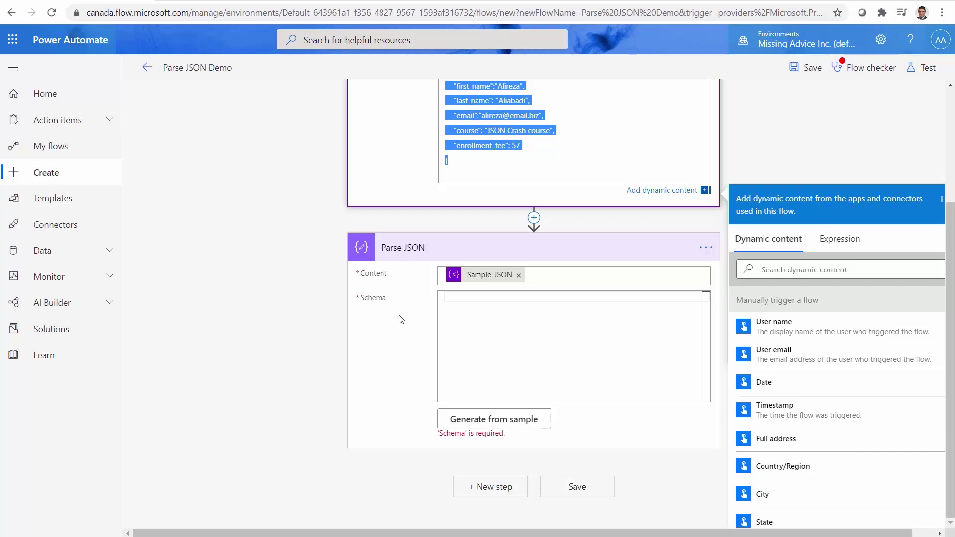
left_click(498, 308)
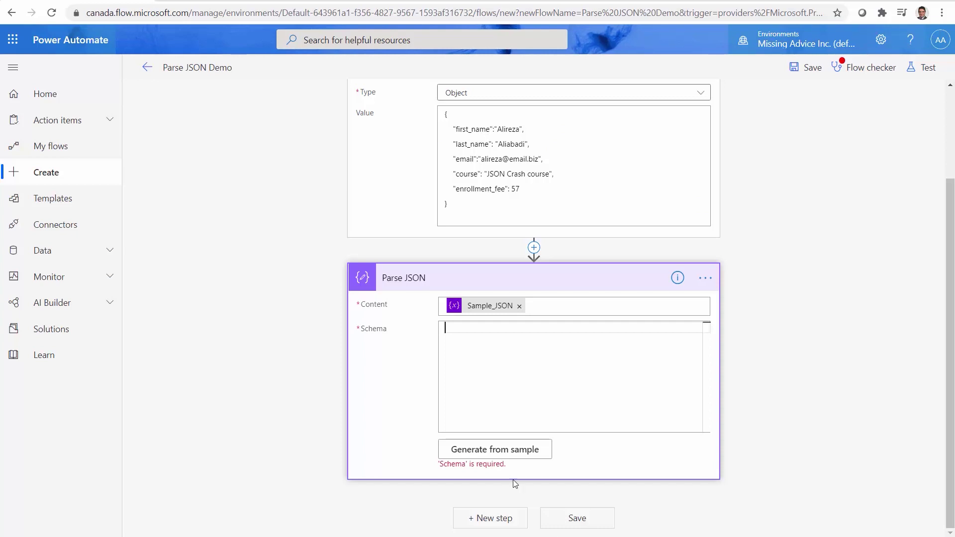
left_click(509, 457)
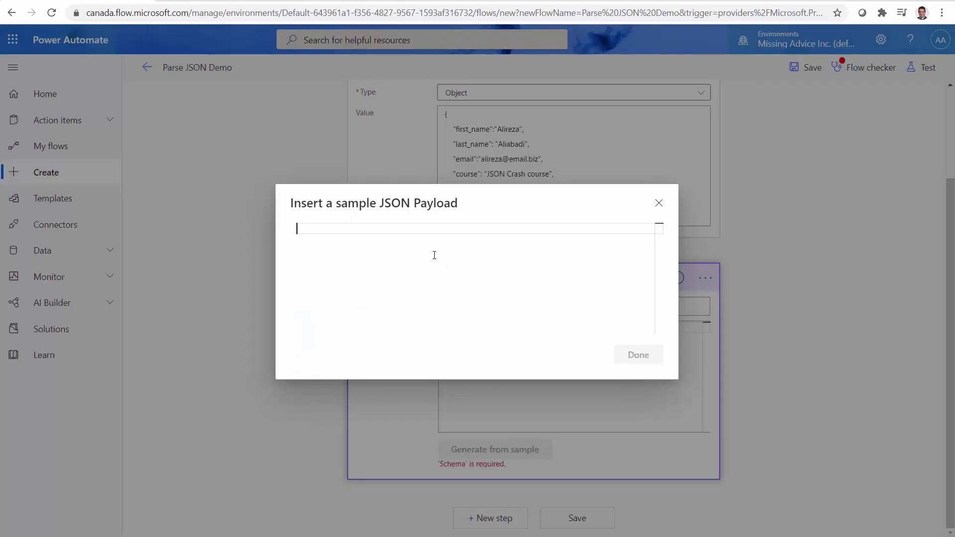
key("ctrl+v")
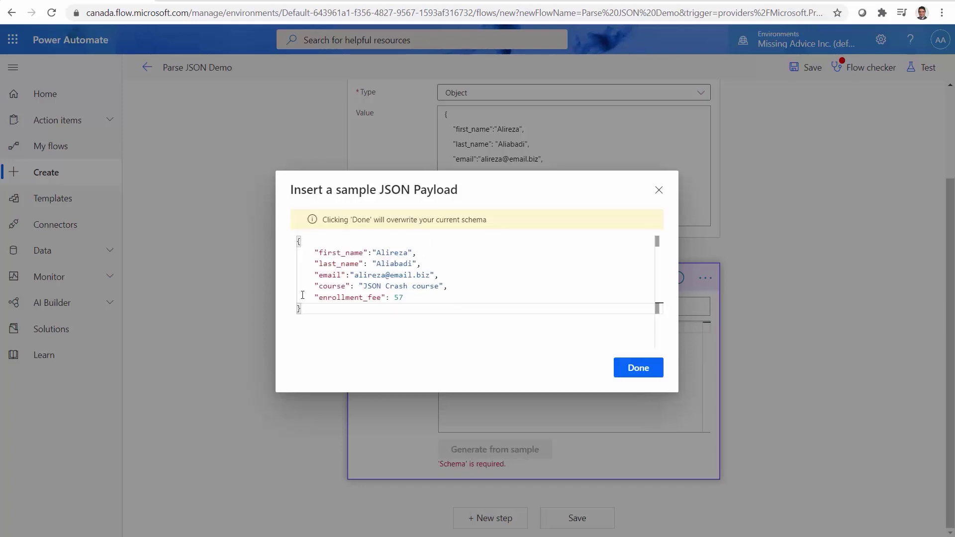
left_click(633, 368)
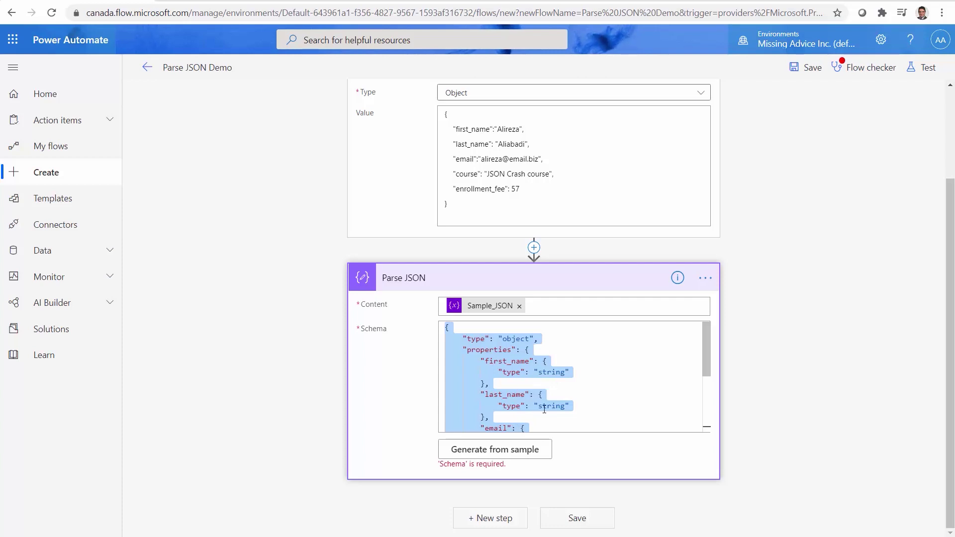
left_click_drag(710, 377, 704, 417)
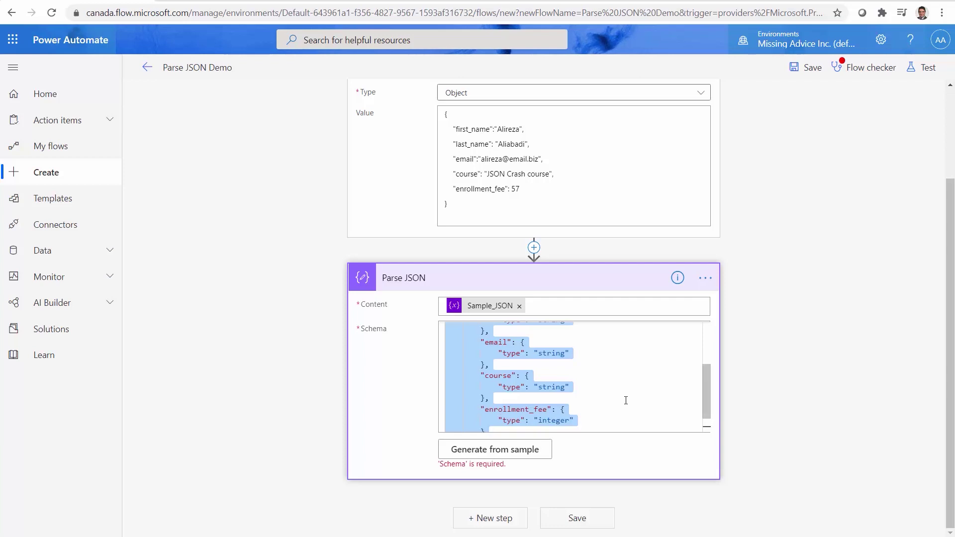
left_click_drag(706, 395, 705, 361)
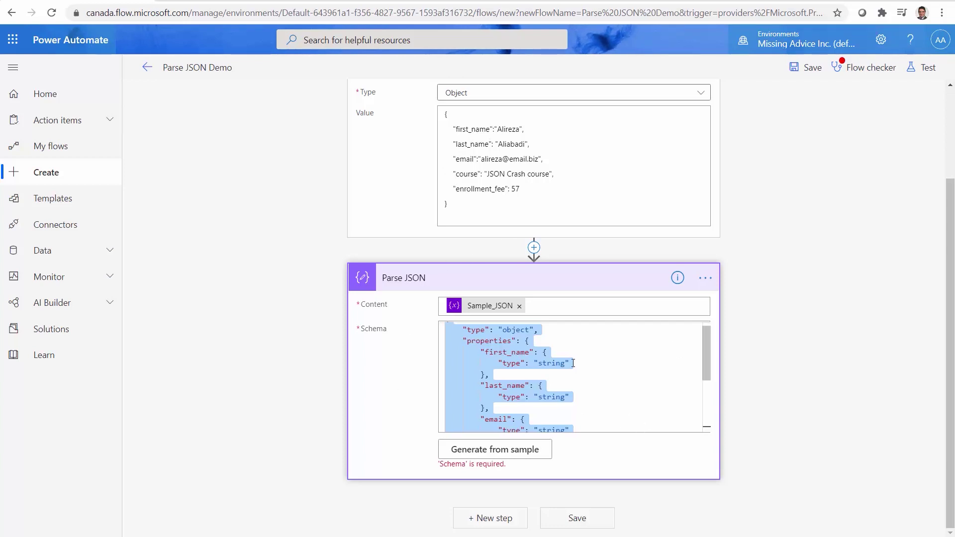
Collapse the Initialize variable and Parse JSON actions and add an Office 365 Outlook Send an email (V2) action after Parse JSON.
scroll(550, 288, "up", 3)
left_click(548, 164)
left_click(553, 208)
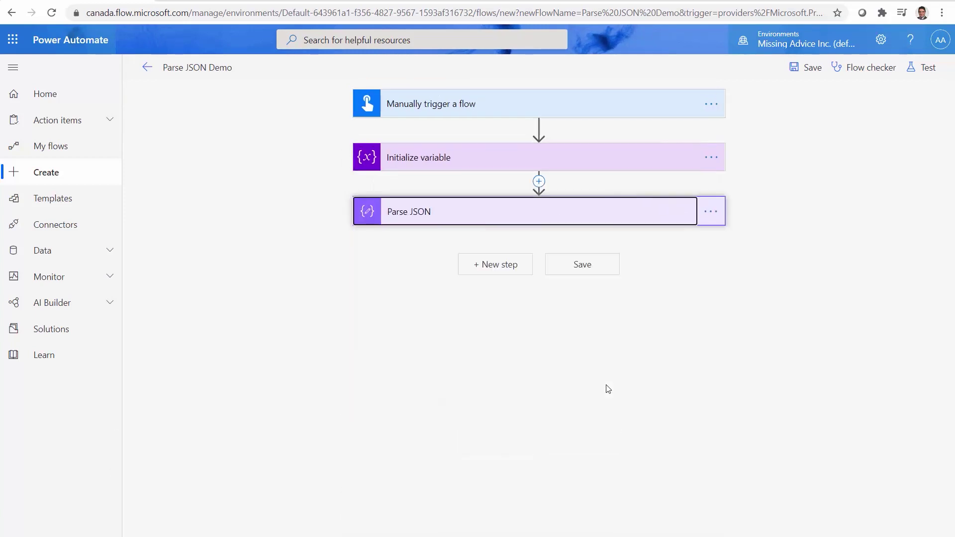
left_click(513, 270)
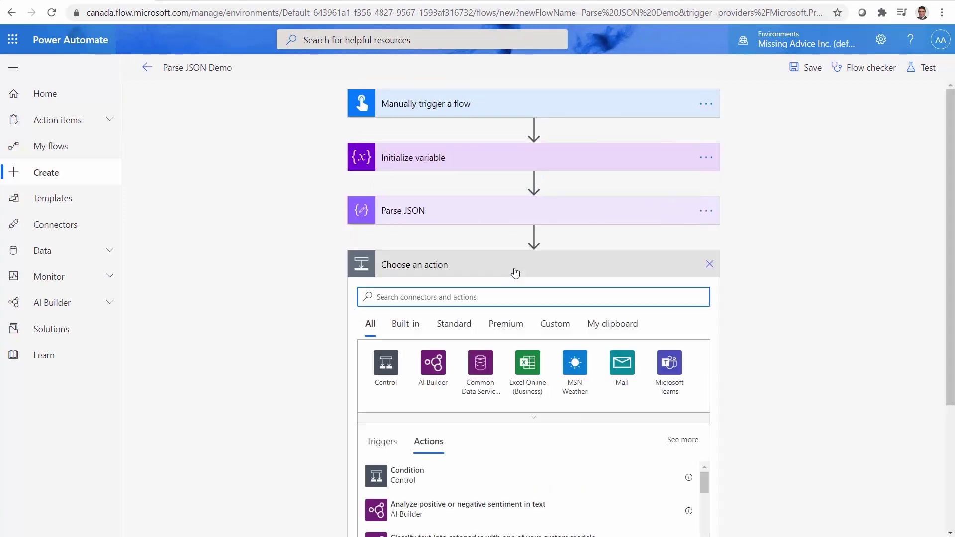
type("Send email")
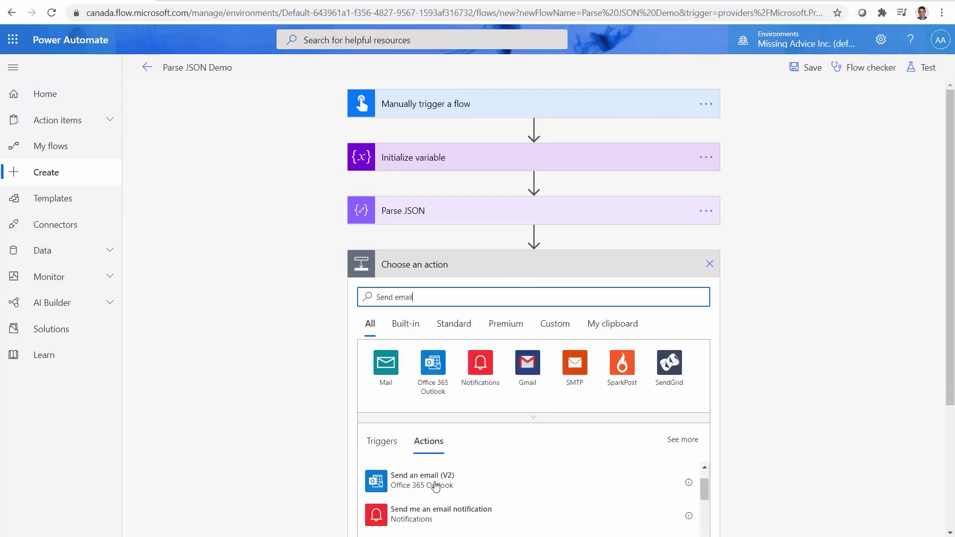
left_click(436, 485)
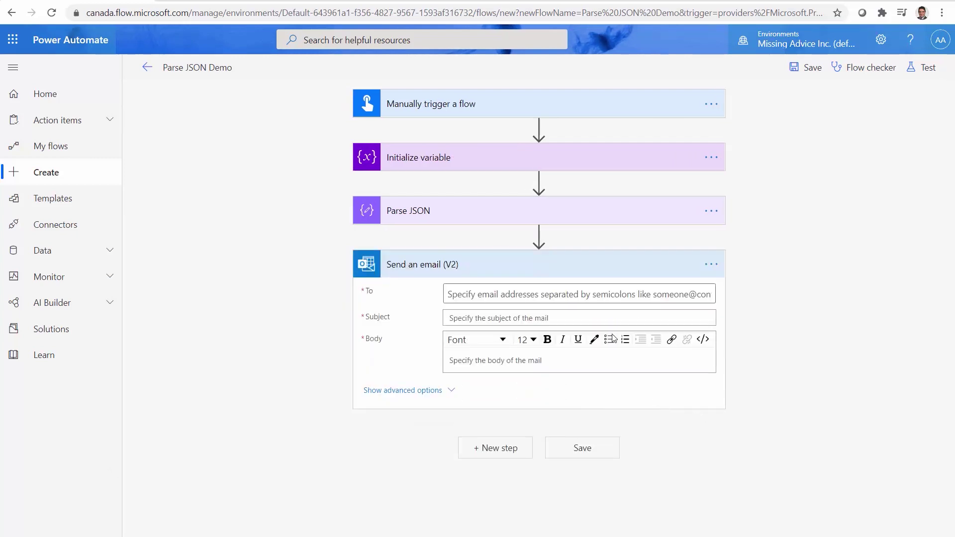
Set the email's recipient to the flow owner's suggested contact and its subject to "JSON Fields".
left_click(486, 298)
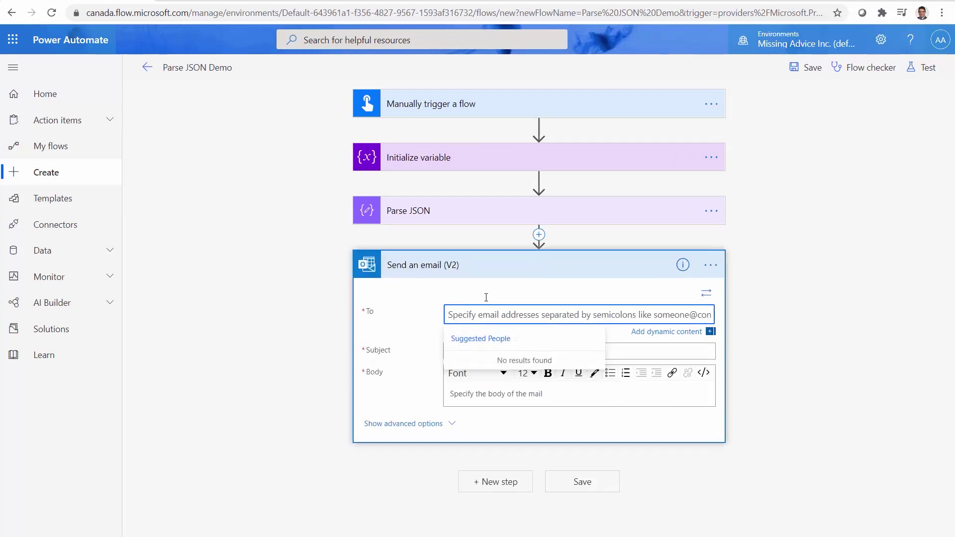
type("alireza")
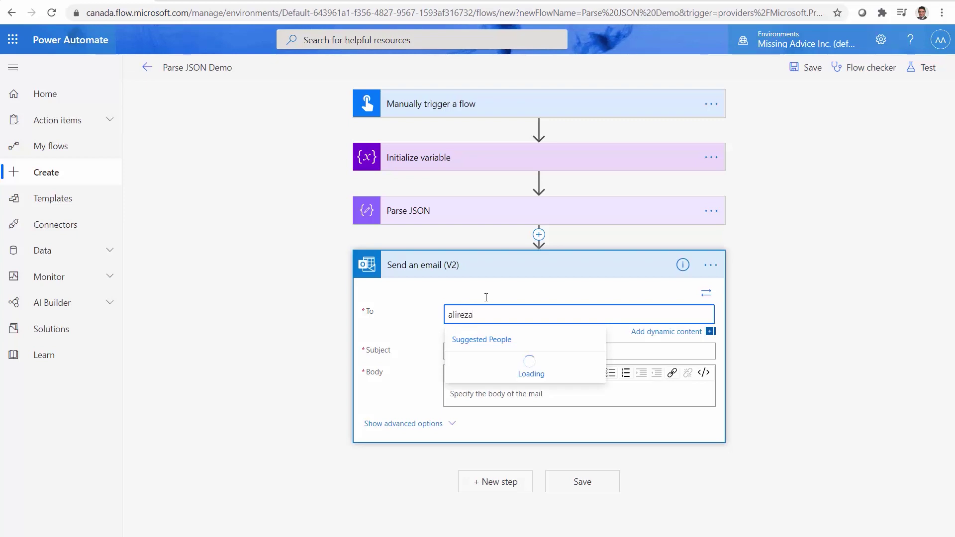
left_click(503, 363)
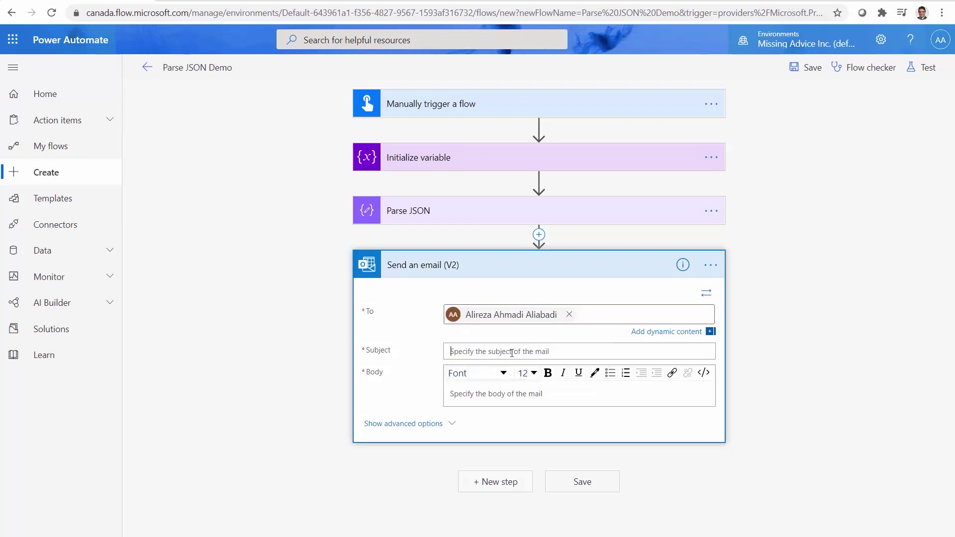
left_click(512, 352)
type("JSON Fields")
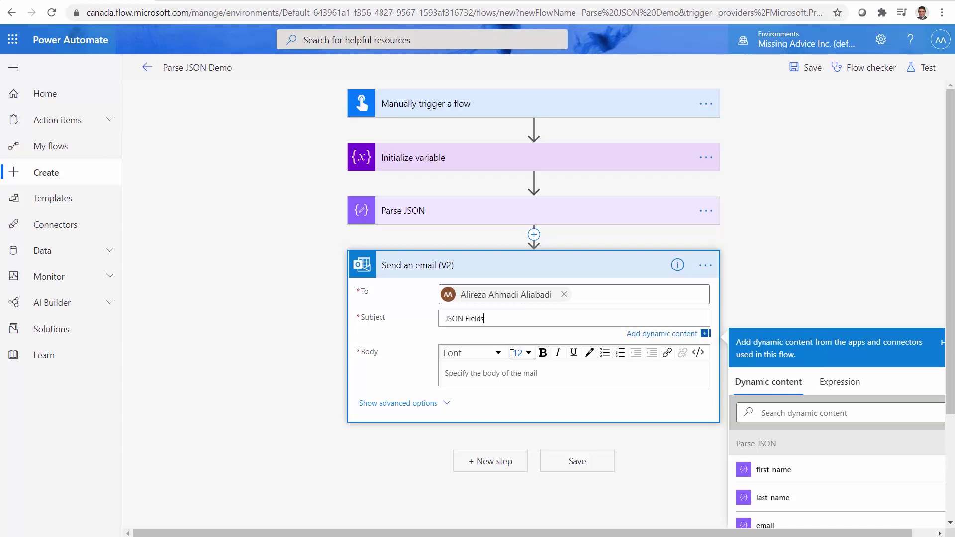
Fill the email body with "First name:" plus the Parse JSON first_name field and "Last name:" plus last_name on a second line, and save the flow.
left_click(502, 383)
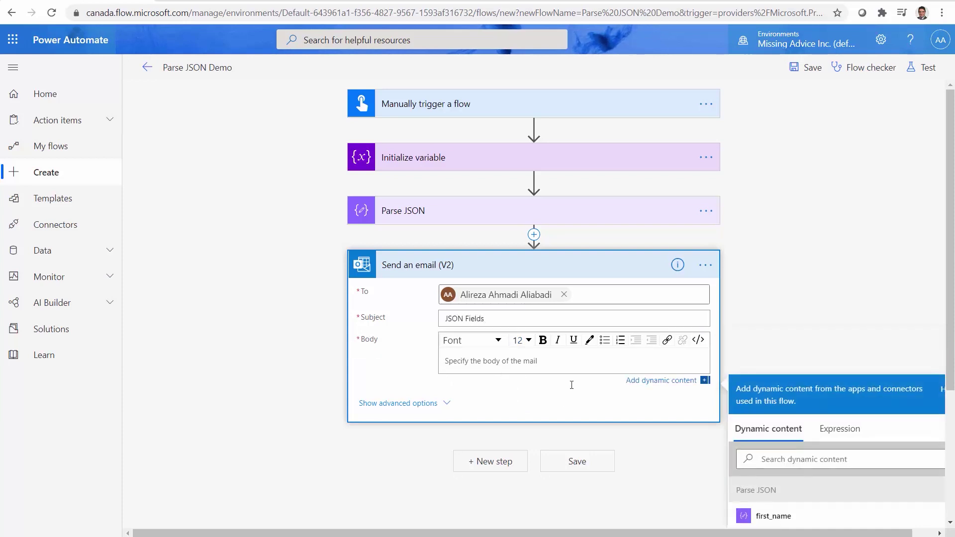
scroll(796, 340, "down", 1)
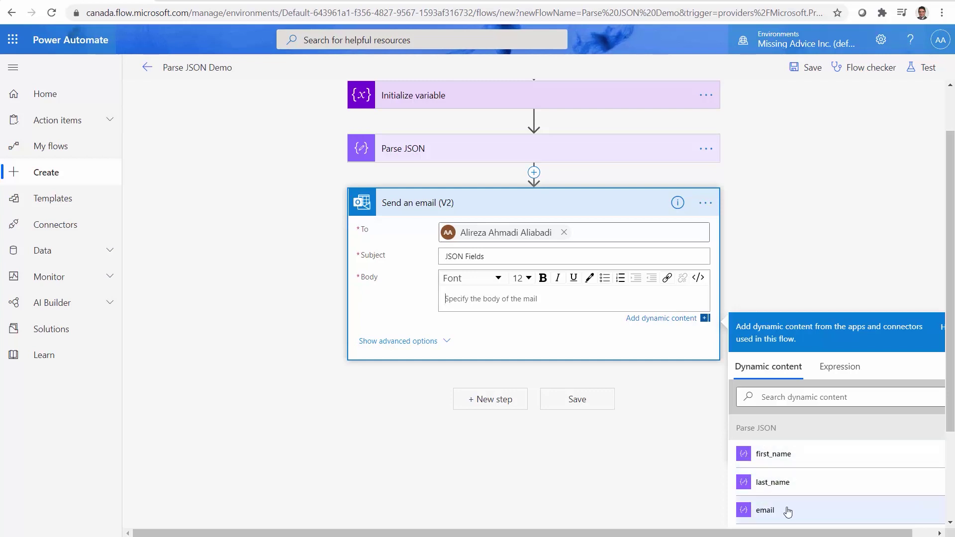
scroll(790, 512, "down", 3)
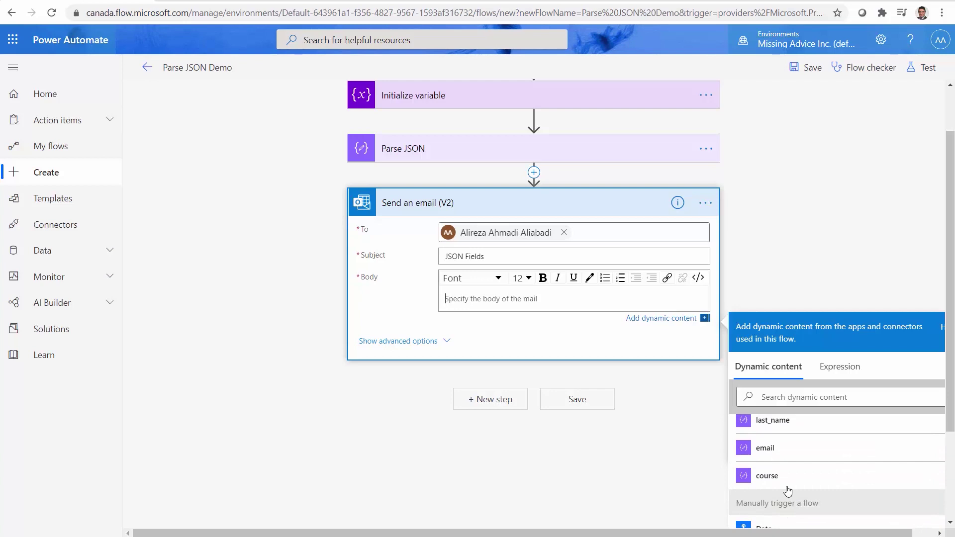
scroll(784, 482, "up", 2)
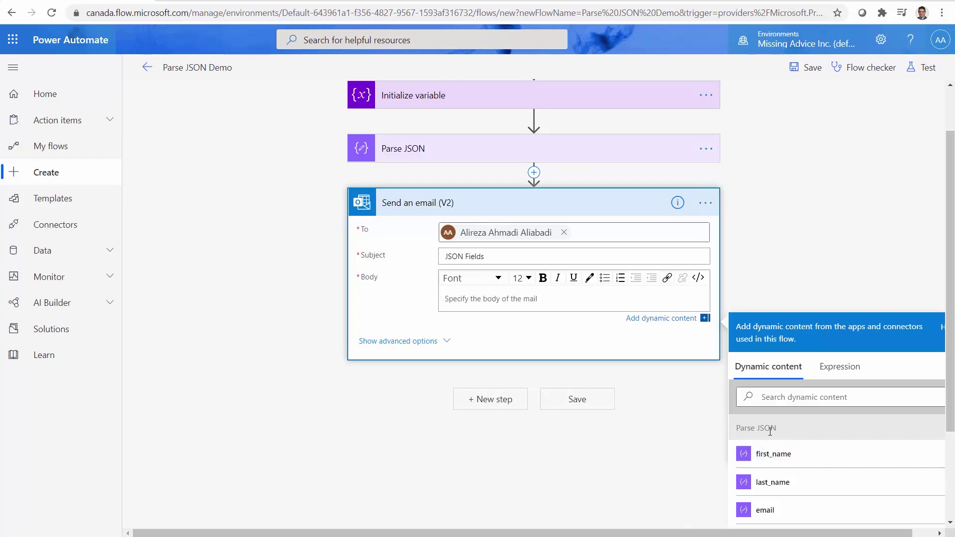
left_click(459, 297)
type("First name:")
left_click(766, 454)
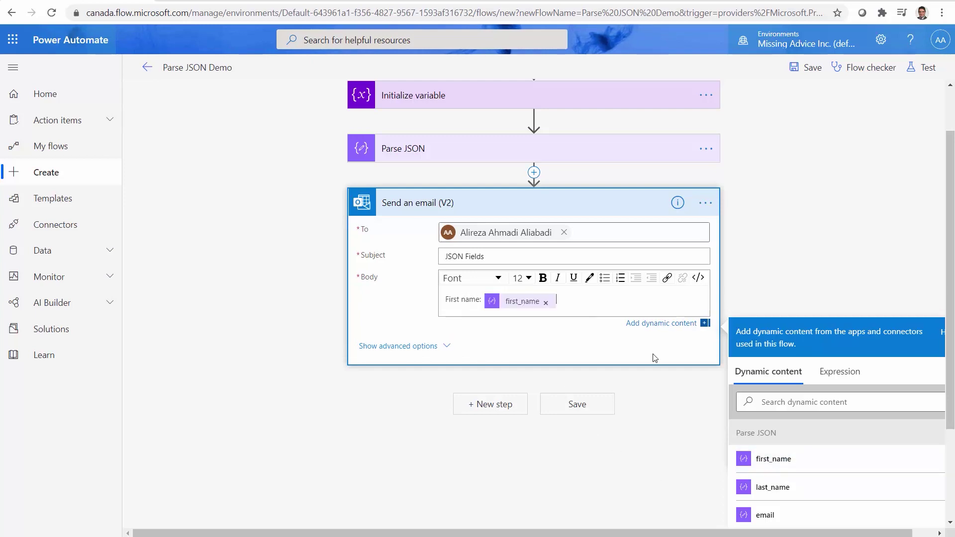
key("Return")
type("Last name:")
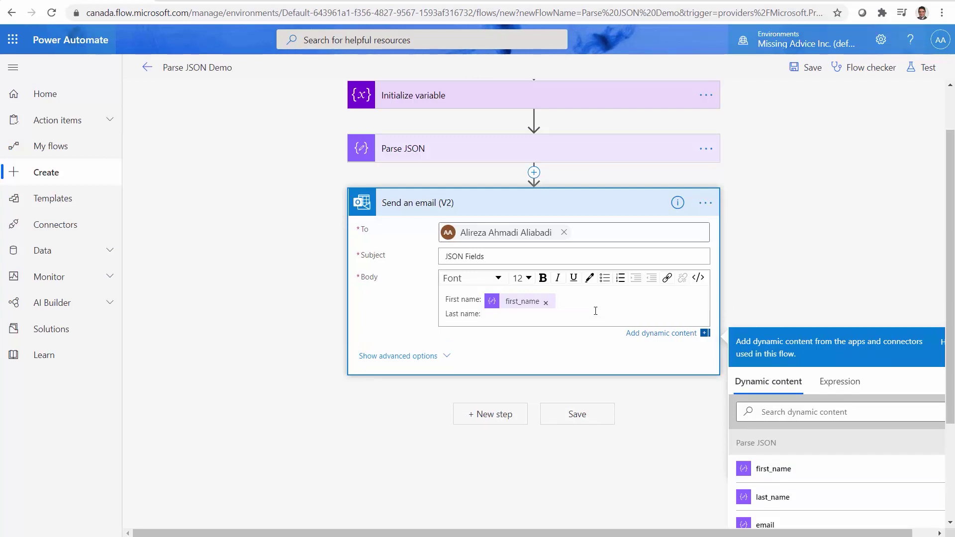
left_click(796, 498)
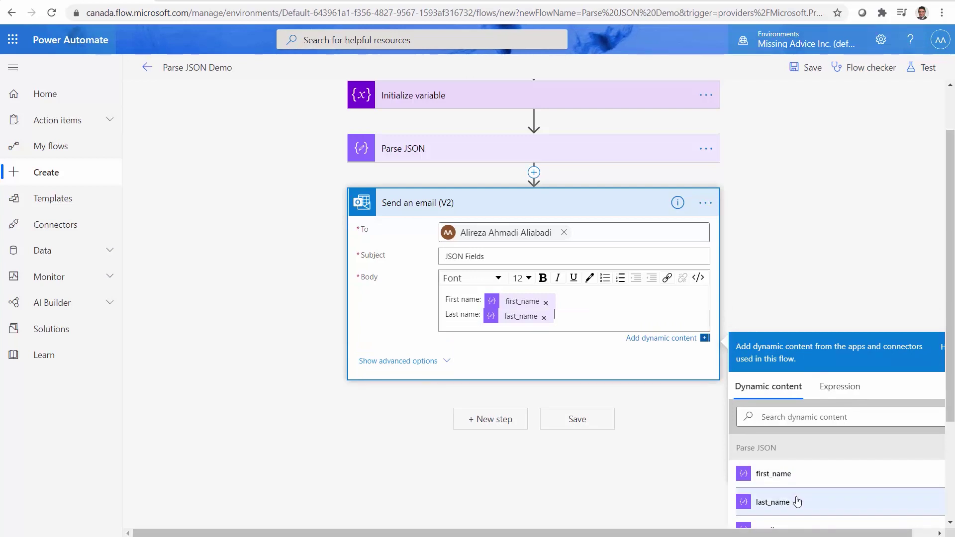
left_click(575, 423)
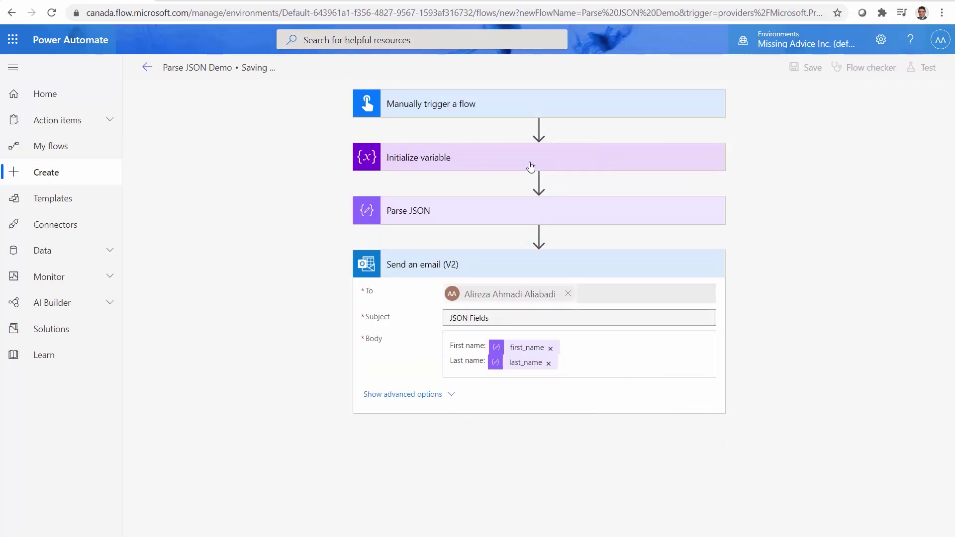
Replace the first_name value in the Sample_JSON variable with a different first name and save the flow.
left_click(525, 165)
double_click(509, 247)
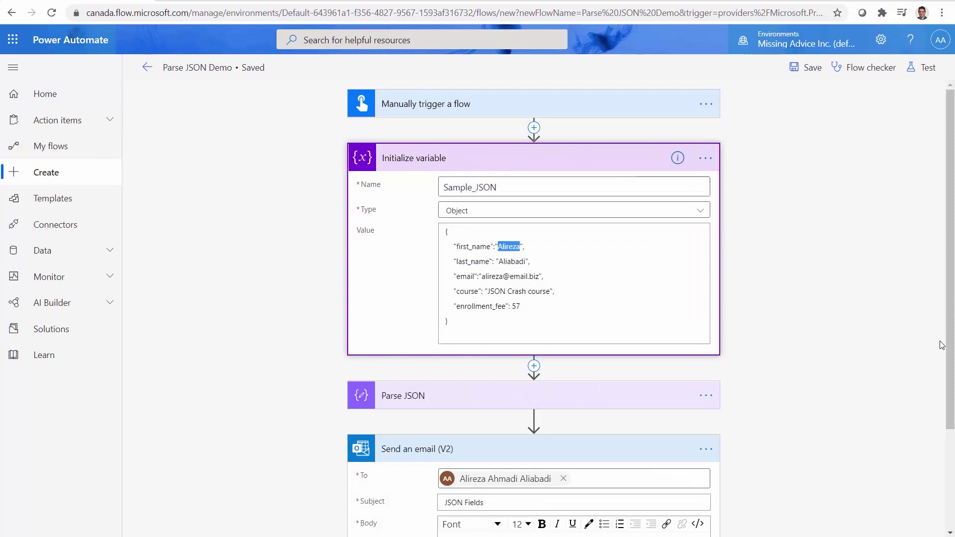
type("James")
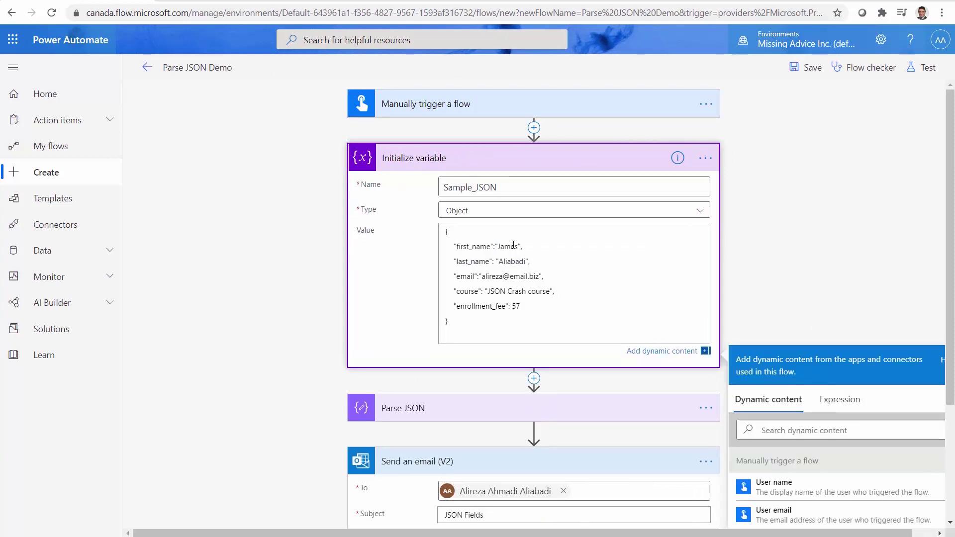
left_click(803, 68)
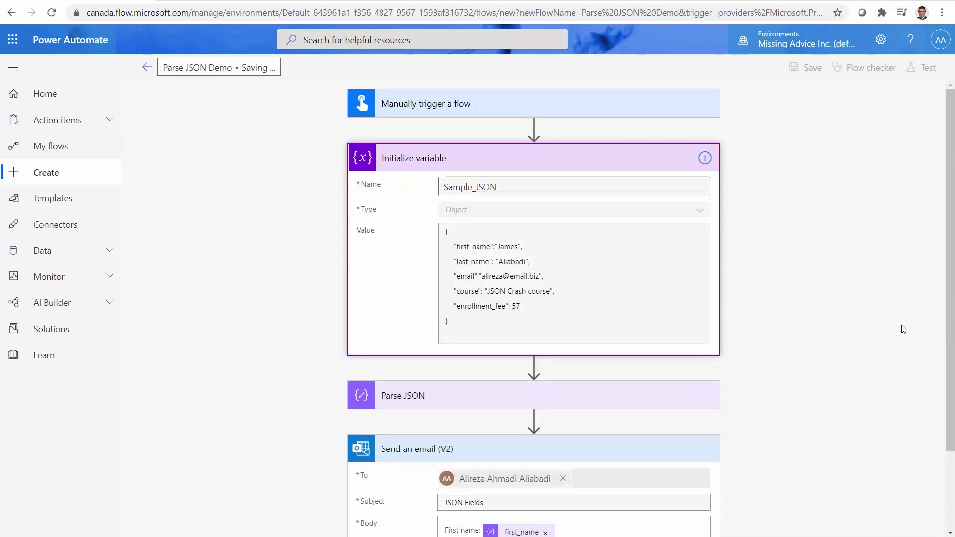
Test the flow by performing the trigger action manually and run it with the Office 365 Outlook connection.
left_click(924, 68)
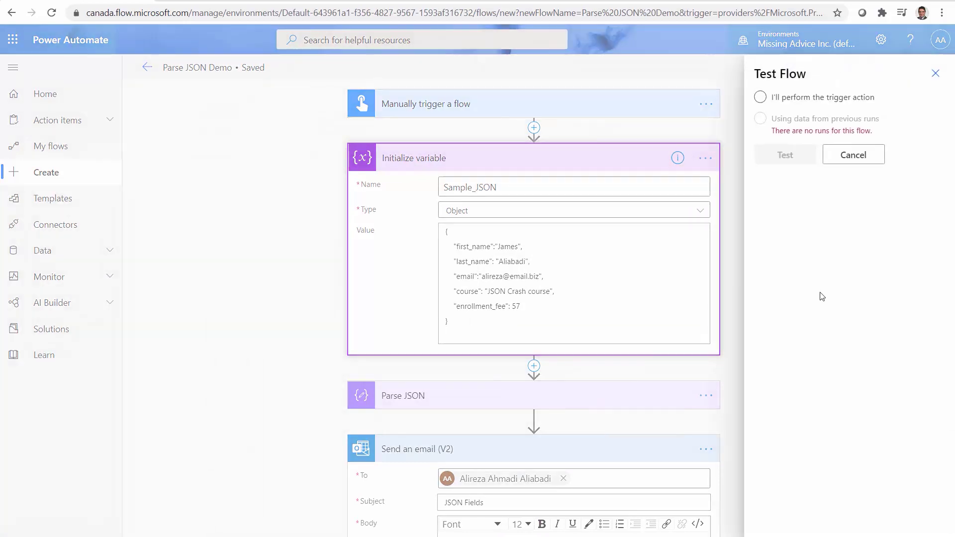
left_click(769, 100)
left_click(781, 156)
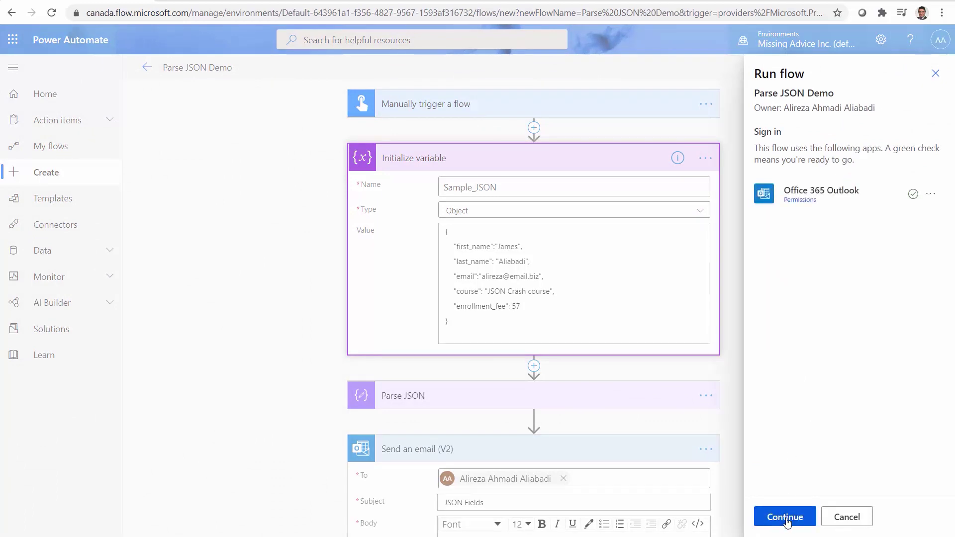
left_click(786, 518)
left_click(785, 518)
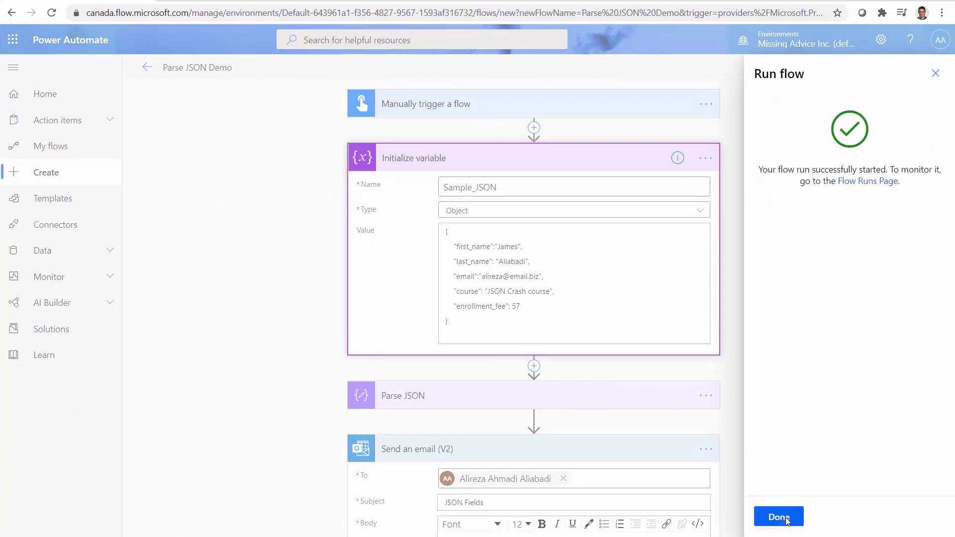
left_click(786, 522)
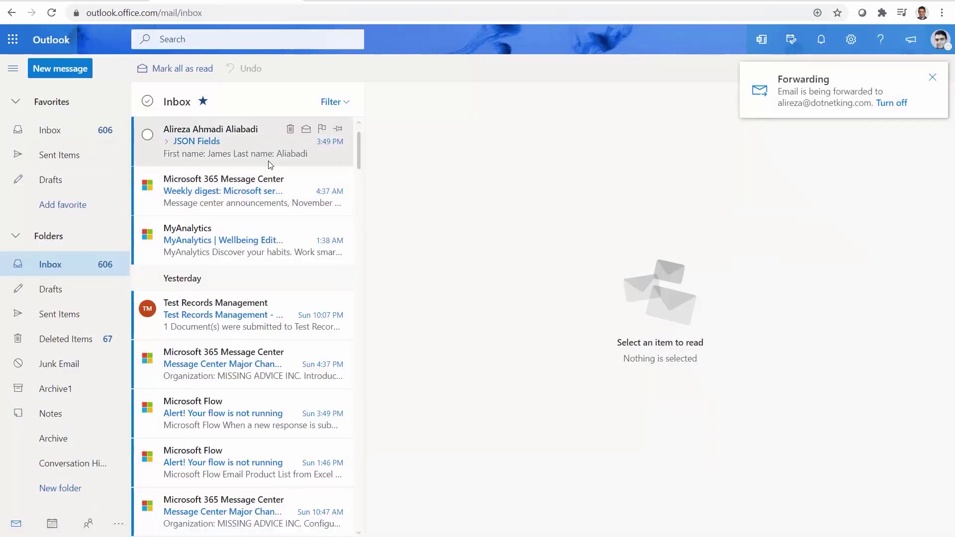
Open the received JSON Fields email in the Outlook inbox to check the parsed fields, and return to the flow run in Power Automate.
left_click(269, 165)
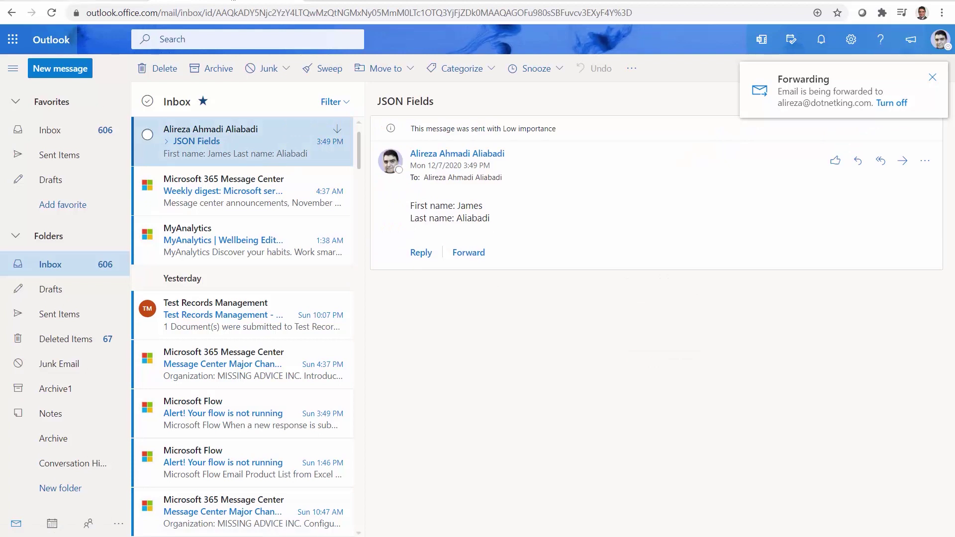
left_click(72, 2)
left_click(286, 352)
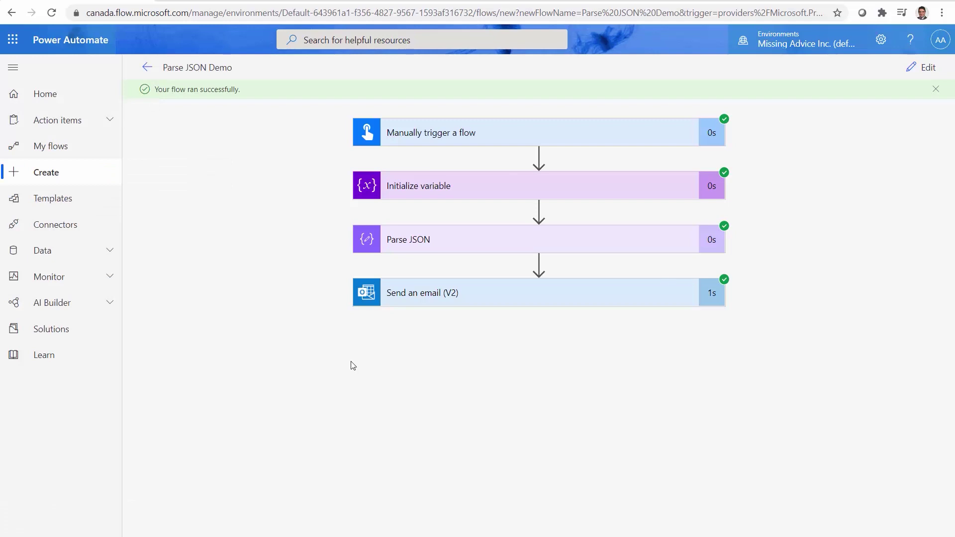
Reopen the flow for editing and bring up Person.json in Visual Studio Code to examine its nested spouse object.
left_click(923, 67)
scroll(496, 156, "down", 3)
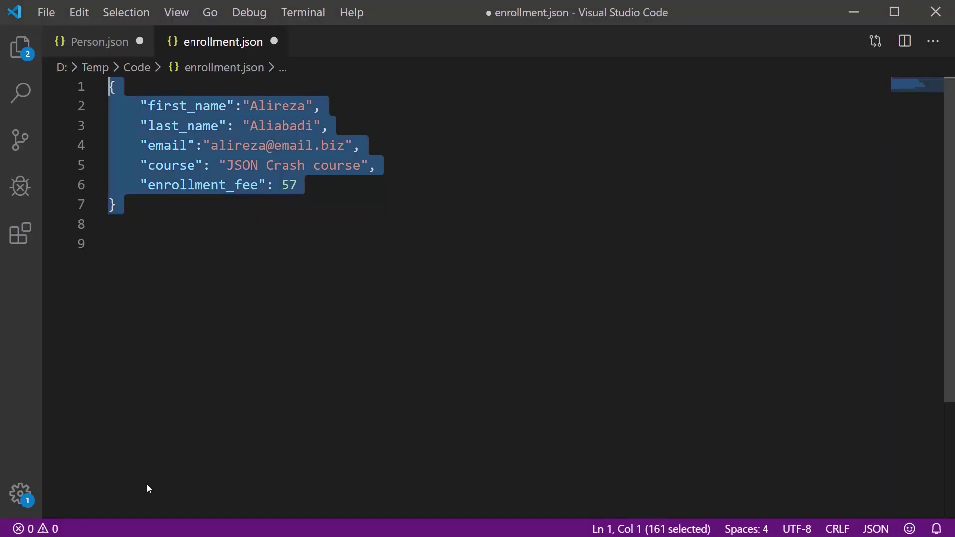
left_click(330, 327)
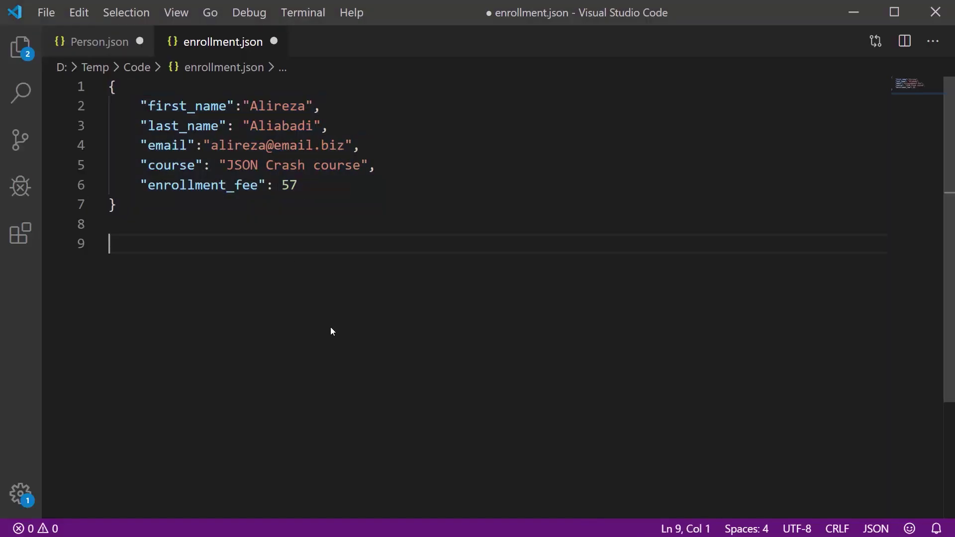
left_click(106, 45)
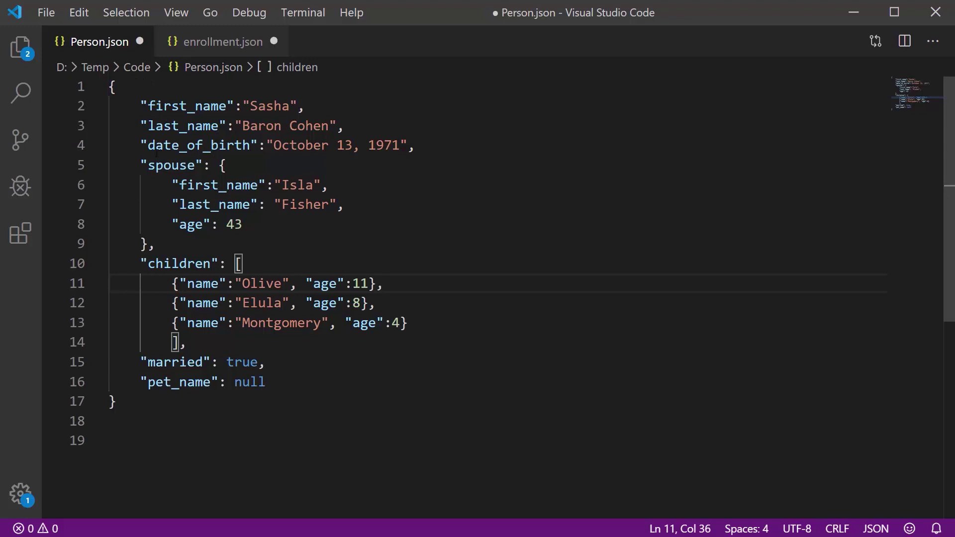
left_click_drag(148, 165, 195, 165)
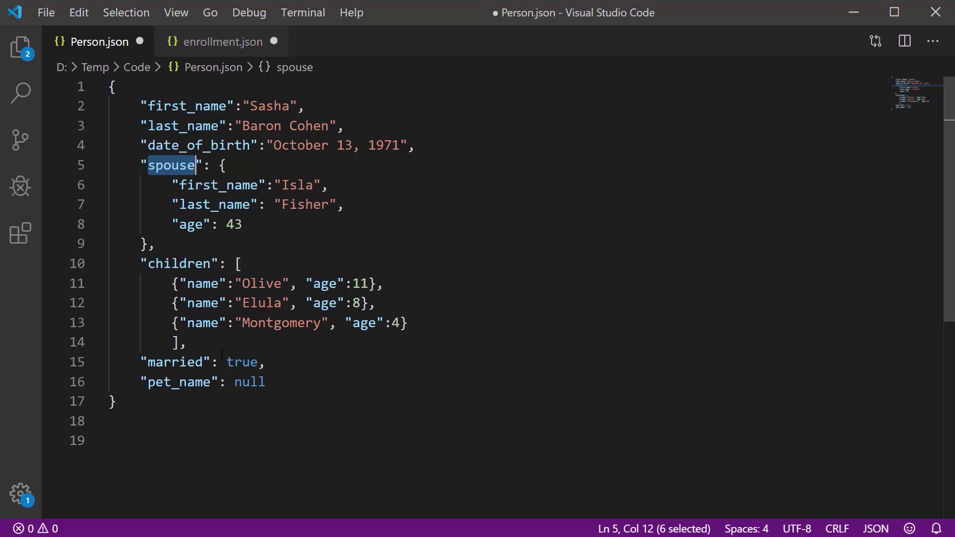
Copy the whole JSON object from Person.json and replace the Sample_JSON variable's value with it in Power Automate.
left_click(172, 444)
key("shift+Up")
key("shift+Up")
key("shift+Up")
key("shift+Up")
key("shift+Up")
key("shift+Up")
key("shift+Up")
key("shift+Up")
key("shift+Up")
key("shift+Up")
key("shift+Up")
key("shift+Up")
key("shift+Up")
key("shift+Up")
key("shift+Up")
key("shift+Up")
key("shift+Up")
key("shift+Up")
key("ctrl+c")
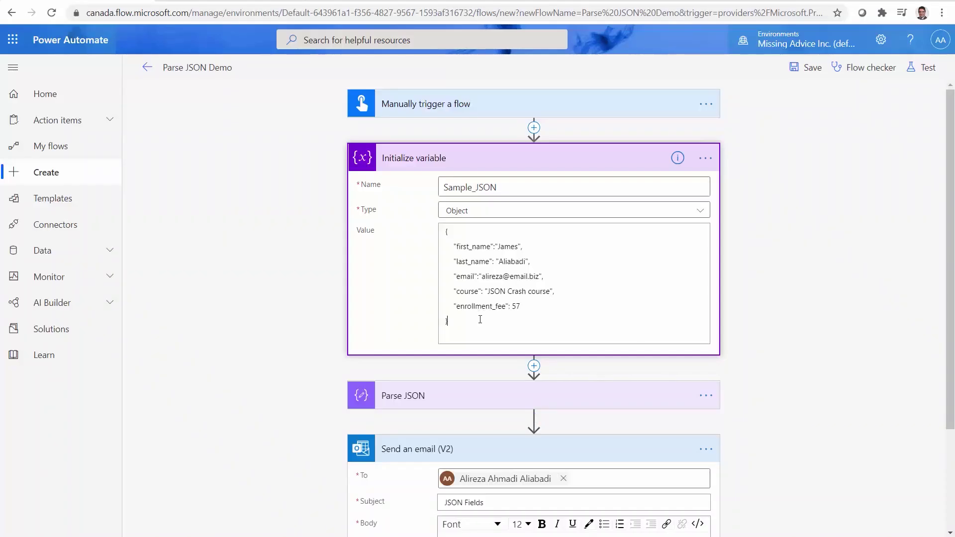
left_click(490, 343)
key("ctrl+a")
key("ctrl+v")
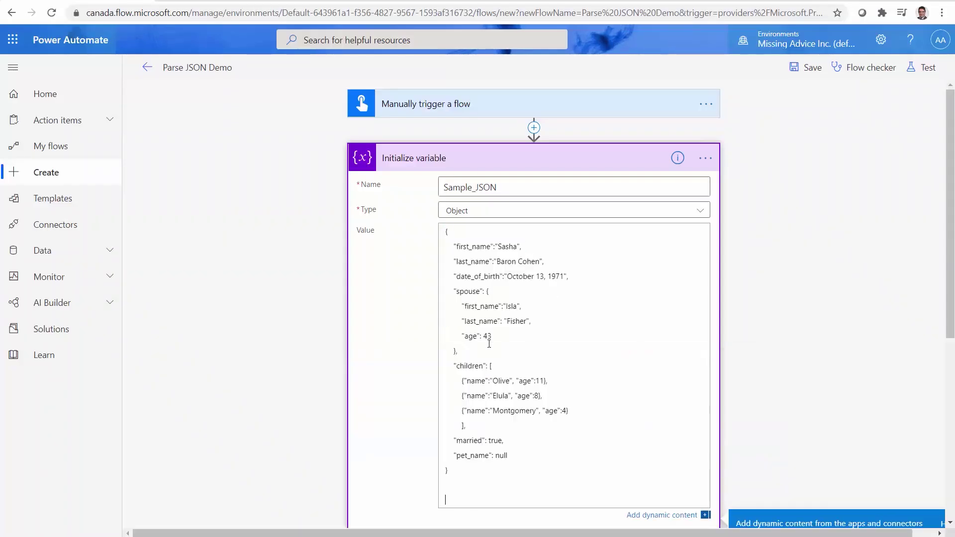
left_click(830, 404)
Regenerate the Parse JSON schema using the copied nested person JSON as the sample payload.
scroll(828, 403, "down", 5)
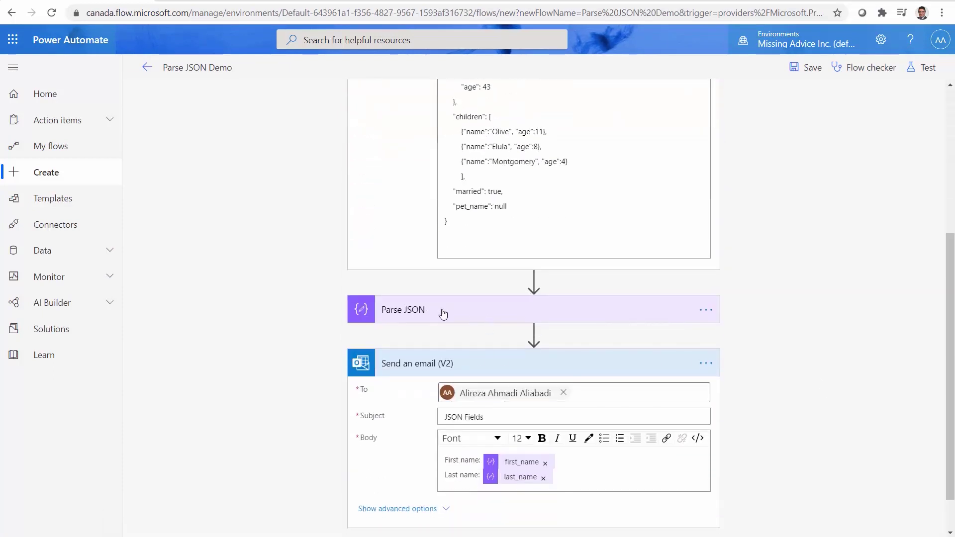
left_click(443, 314)
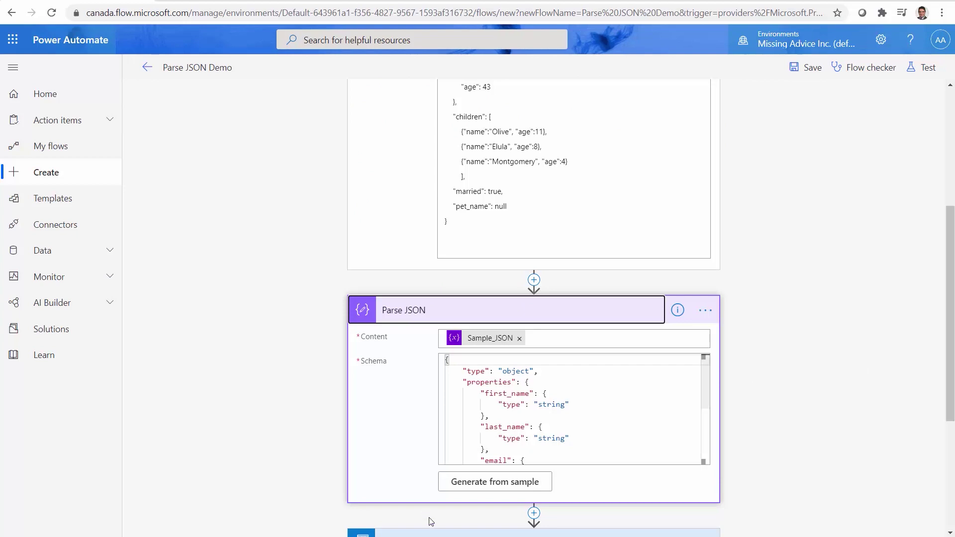
left_click(506, 486)
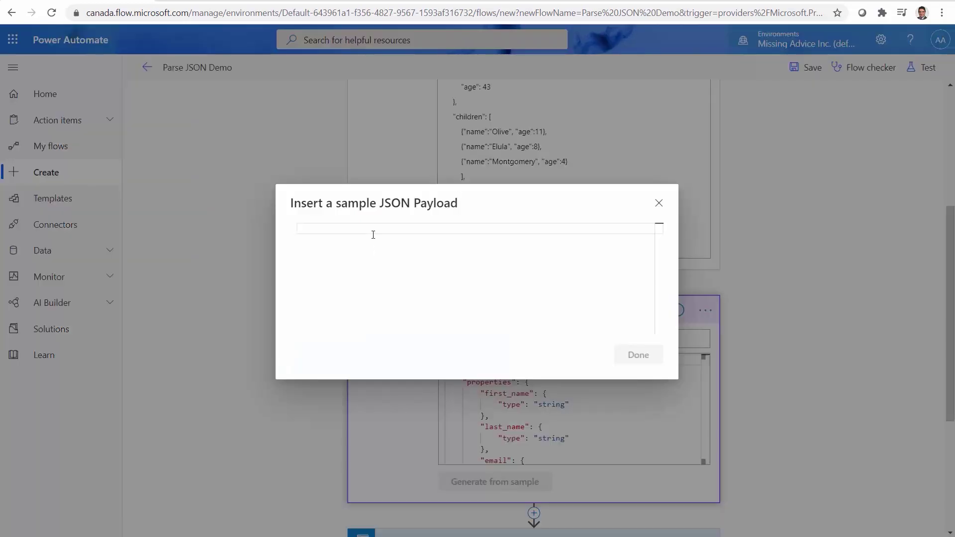
key("ctrl+v")
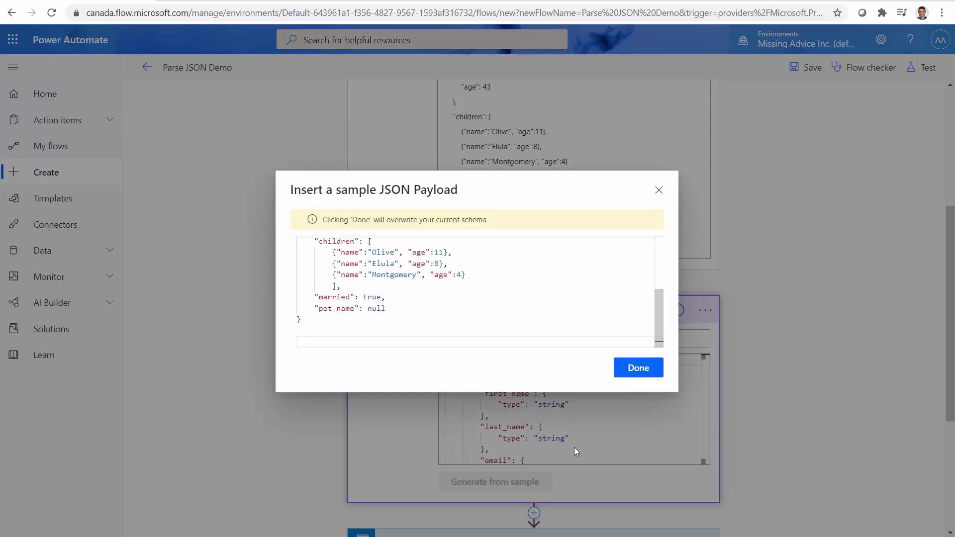
left_click(640, 370)
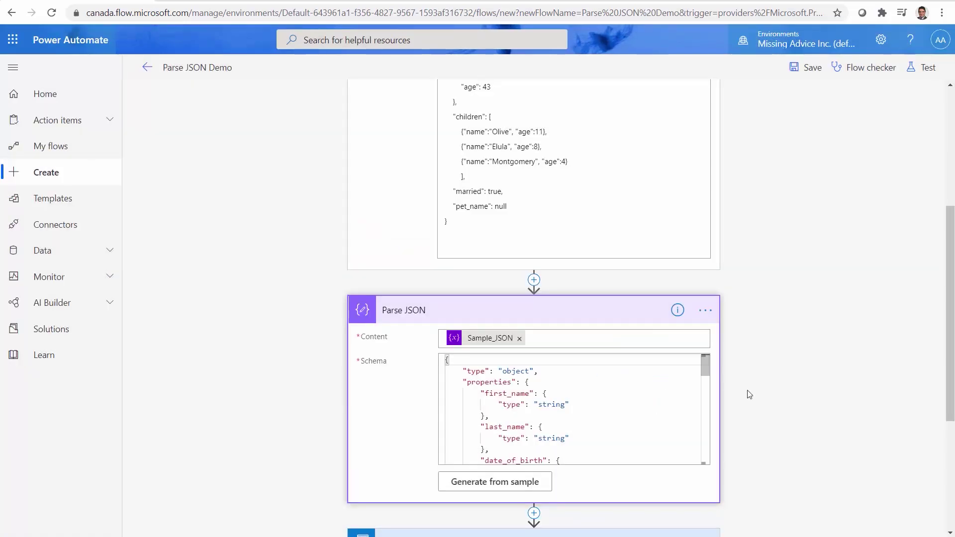
Remove the first_name and last_name tokens from the email body and place the cursor after "First name:".
scroll(751, 393, "down", 5)
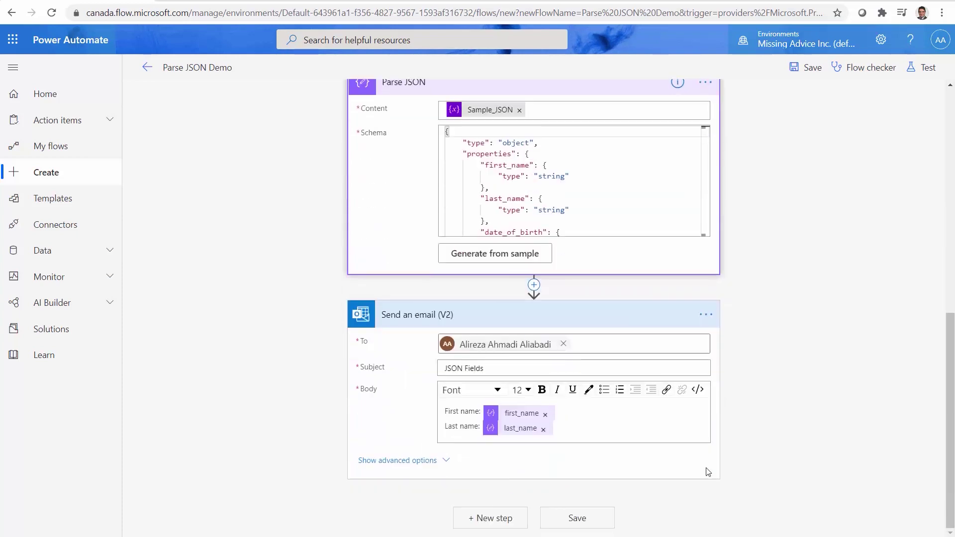
left_click(545, 414)
left_click(545, 429)
scroll(379, 335, "down", 4)
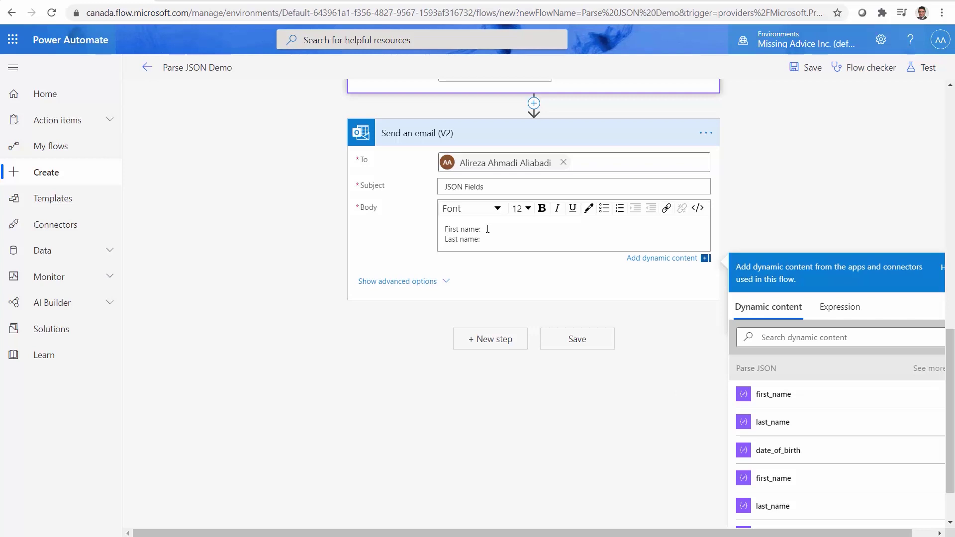
left_click(488, 229)
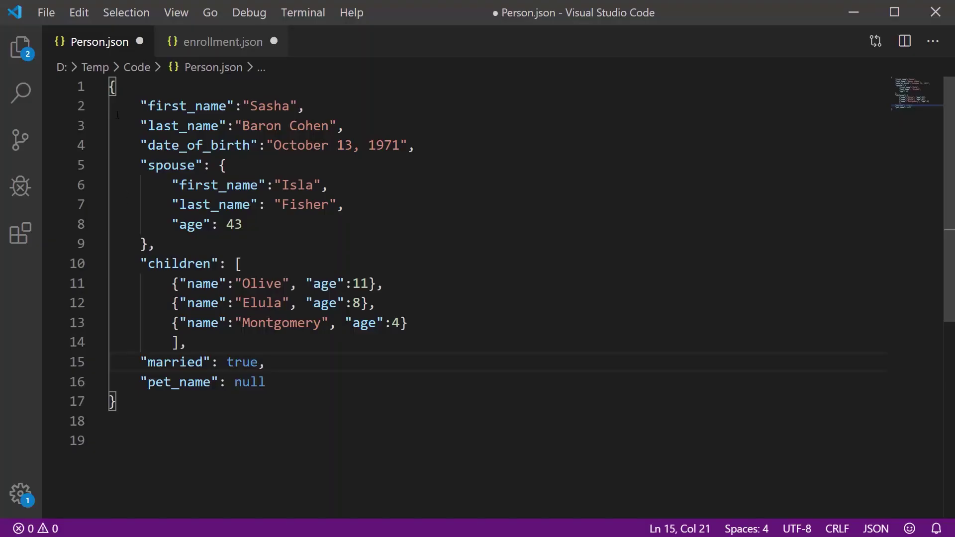
Compare the two first_name keys in Person.json in Visual Studio Code, and examine date_of_birth and married in Power Automate's Sample_JSON value.
left_click(206, 106)
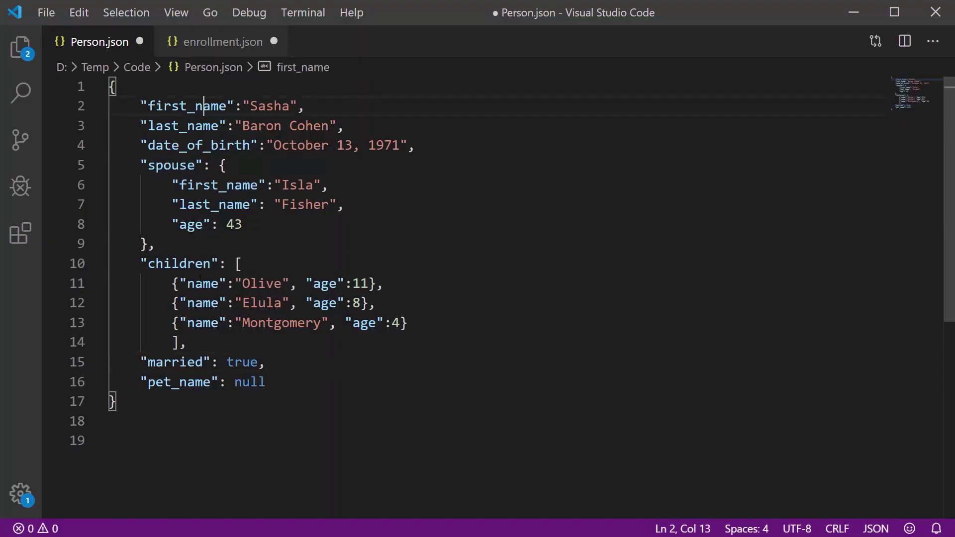
left_click_drag(187, 185, 252, 185)
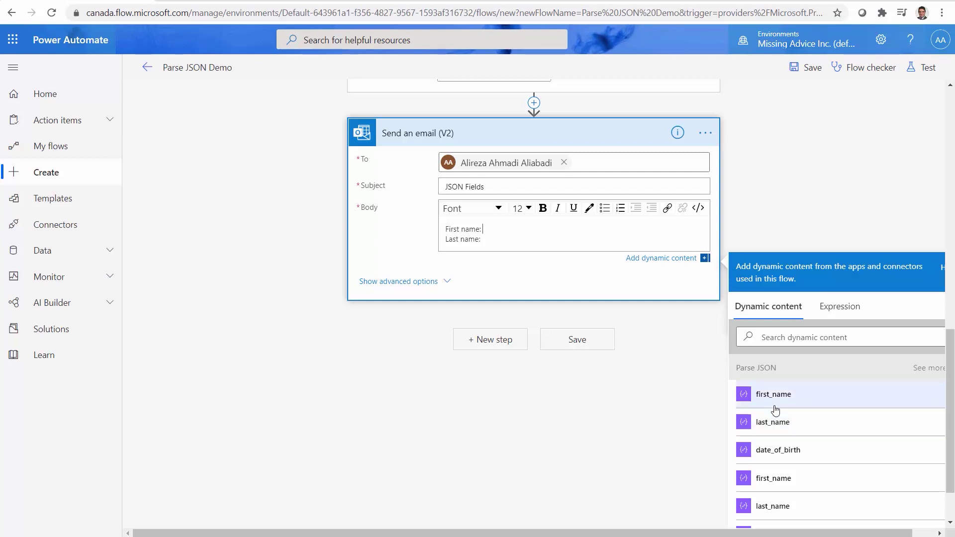
scroll(352, 378, "up", 5)
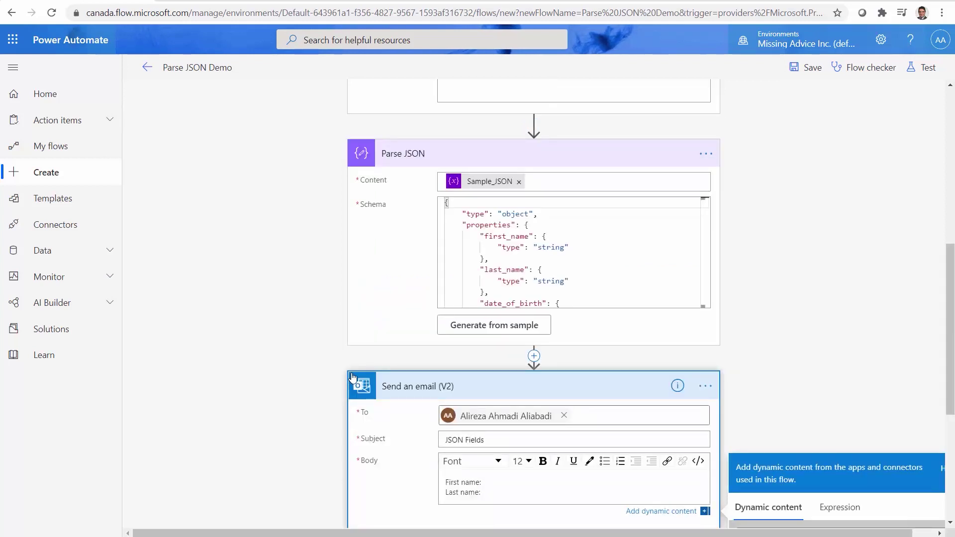
scroll(569, 489, "up", 8)
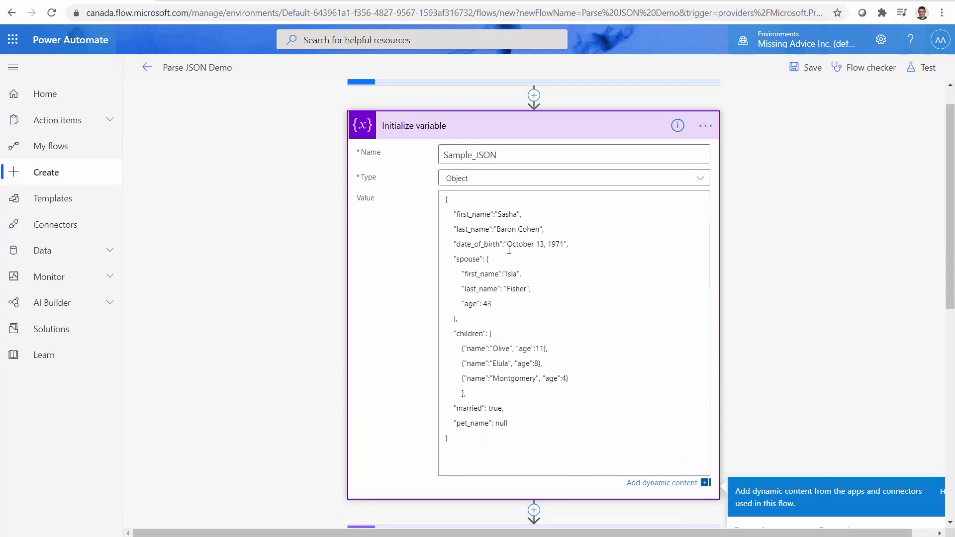
left_click_drag(507, 244, 564, 248)
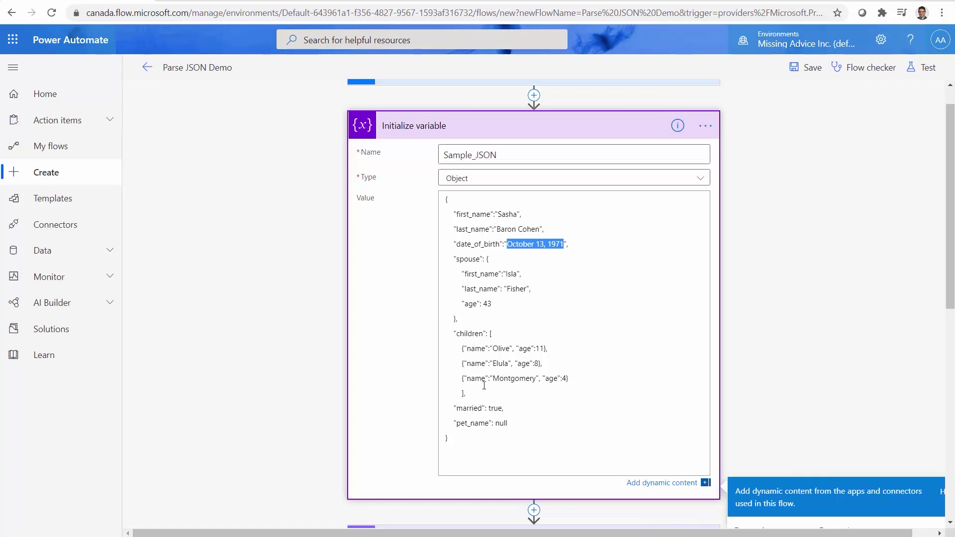
double_click(494, 408)
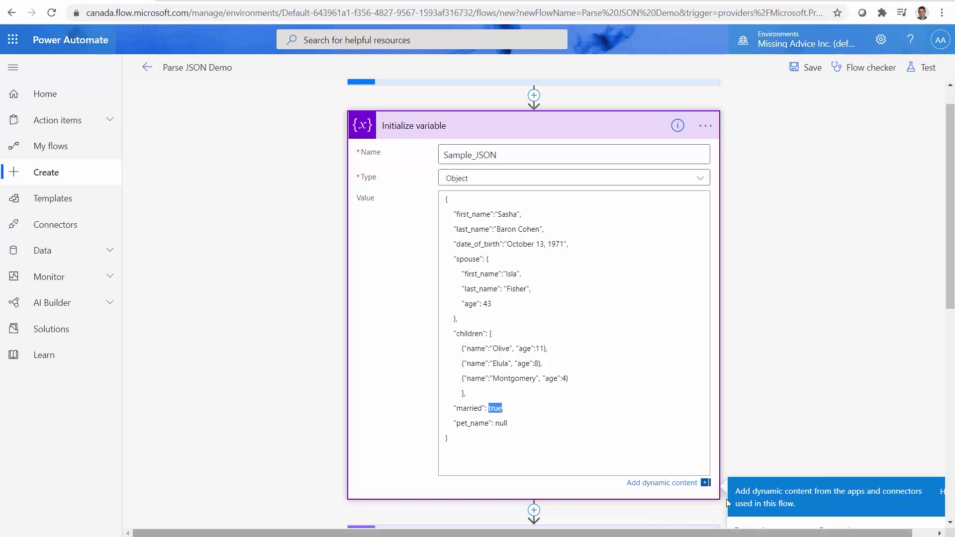
Copy the full JSON from the Sample_JSON value and paste it into a new untitled file in Visual Studio Code.
left_click_drag(460, 441, 437, 197)
key("ctrl+c")
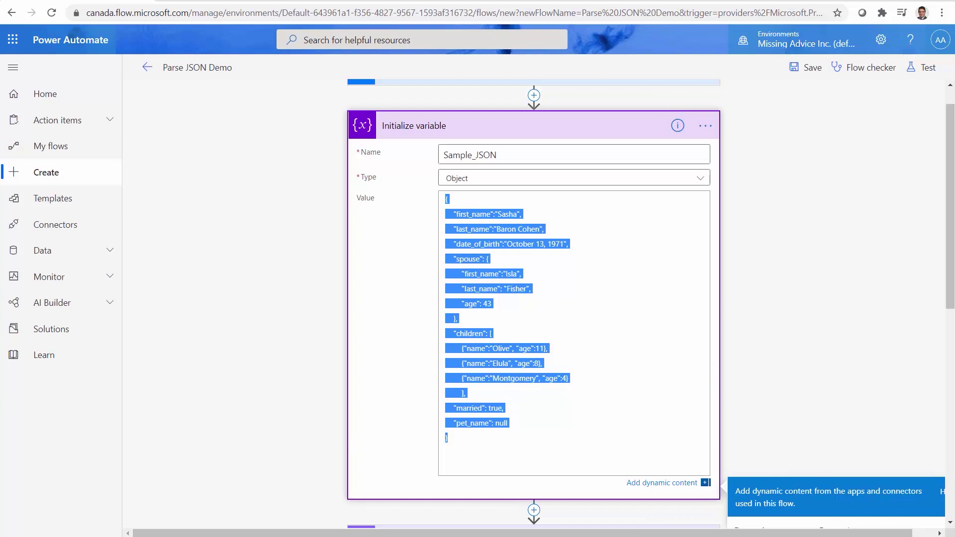
key("alt+Tab")
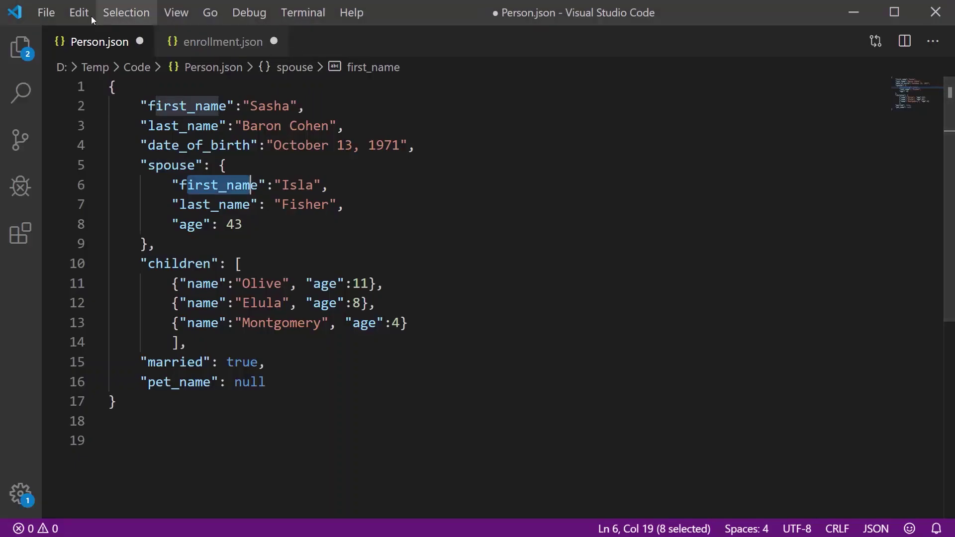
left_click(46, 12)
left_click(110, 45)
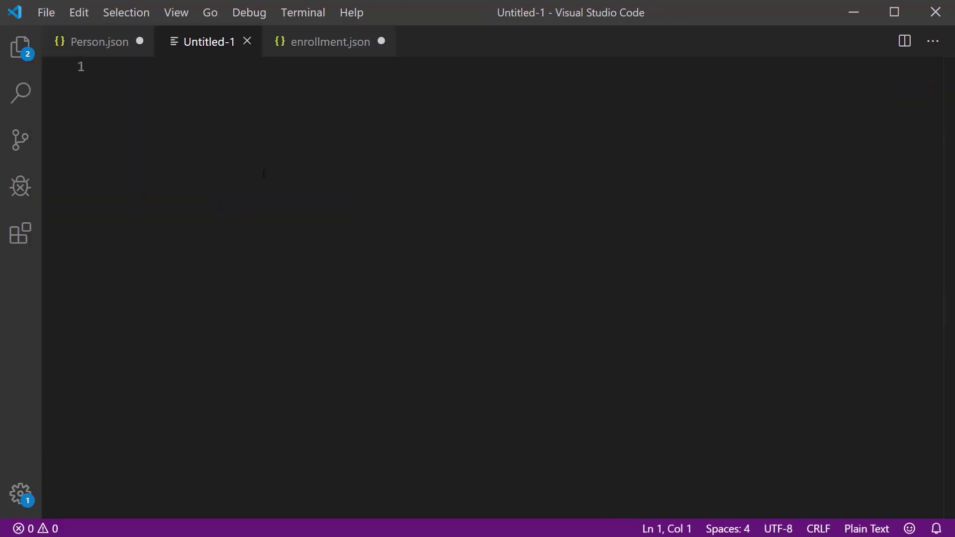
key("ctrl+v")
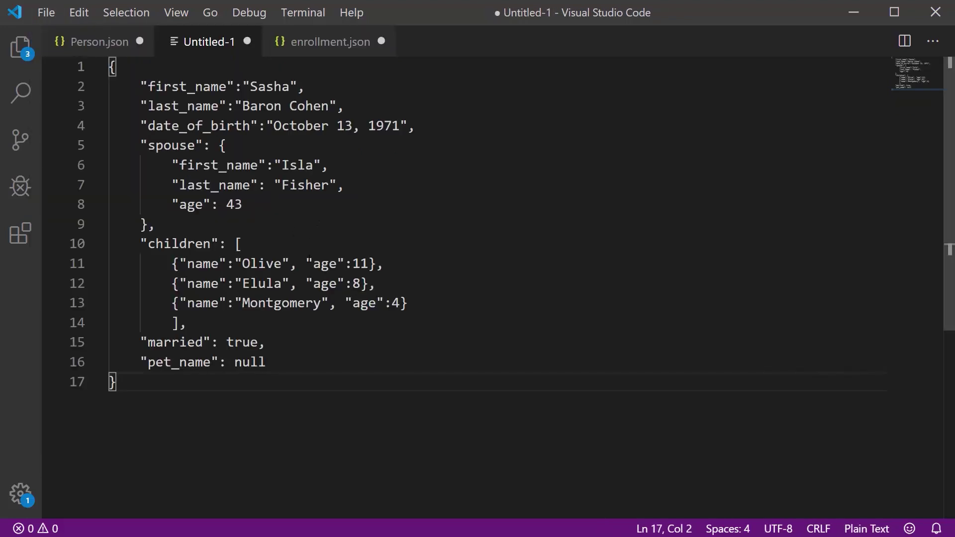
Delete the spouse object and the children array from the JSON in the untitled file.
left_click(405, 303)
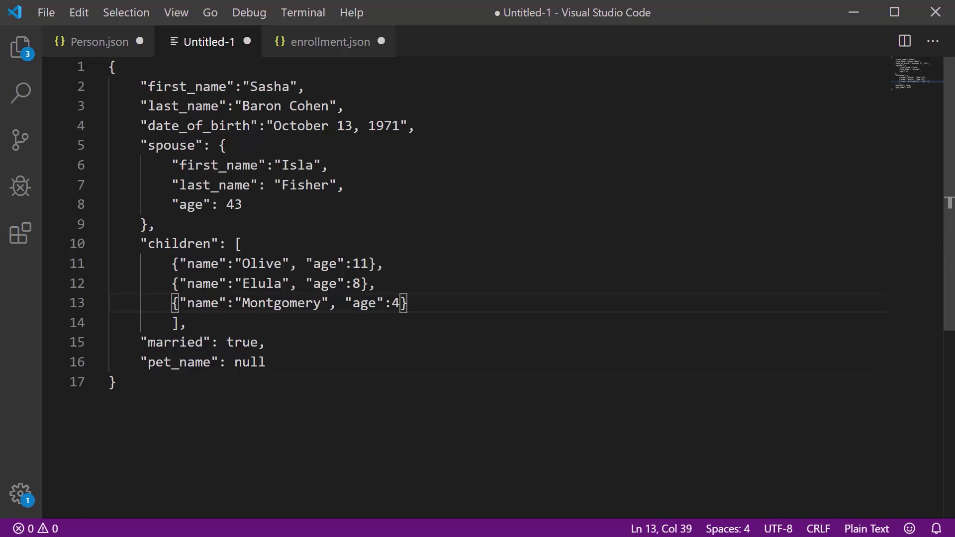
left_click(156, 145)
left_click(141, 145)
key("Home")
key("shift+Down")
key("shift+Down")
key("shift+Down")
key("shift+Down")
key("shift+Down")
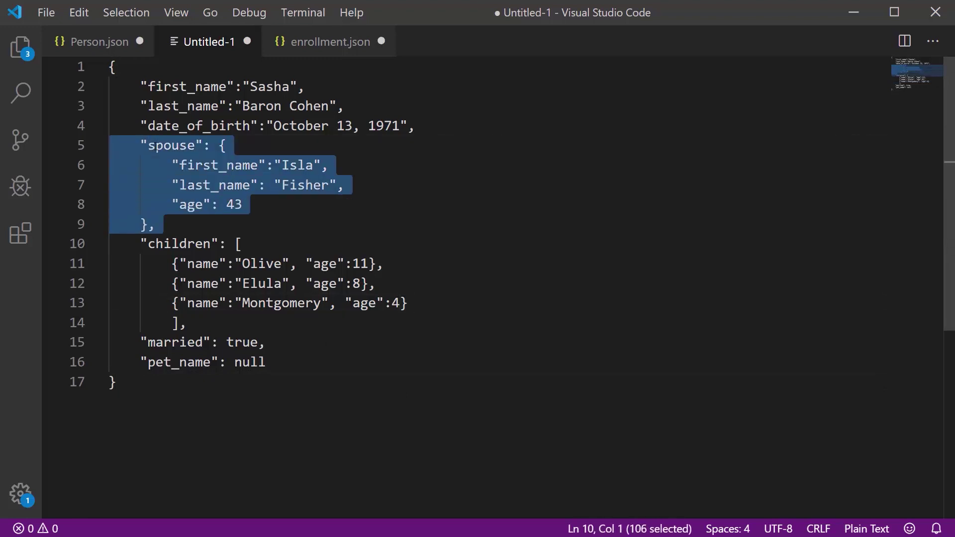
key("shift+Down")
key("shift+Down")
key("shift+Down")
key("shift+Down")
key("shift+Down")
key("shift+Down")
key("shift+Up")
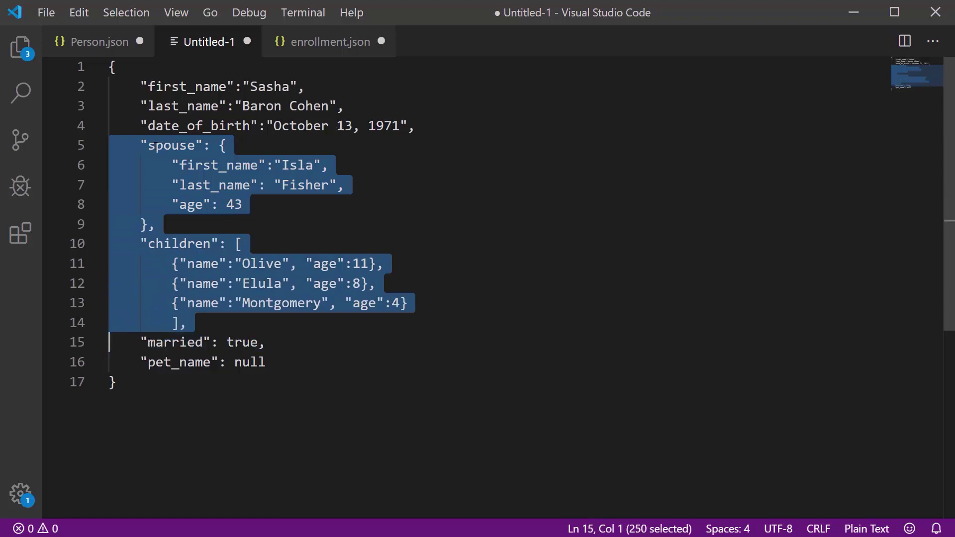
key("Delete")
Delete the pet_name line from the JSON in the untitled file.
key("Down")
key("Down")
key("Up")
key("shift+Down")
key("Delete")
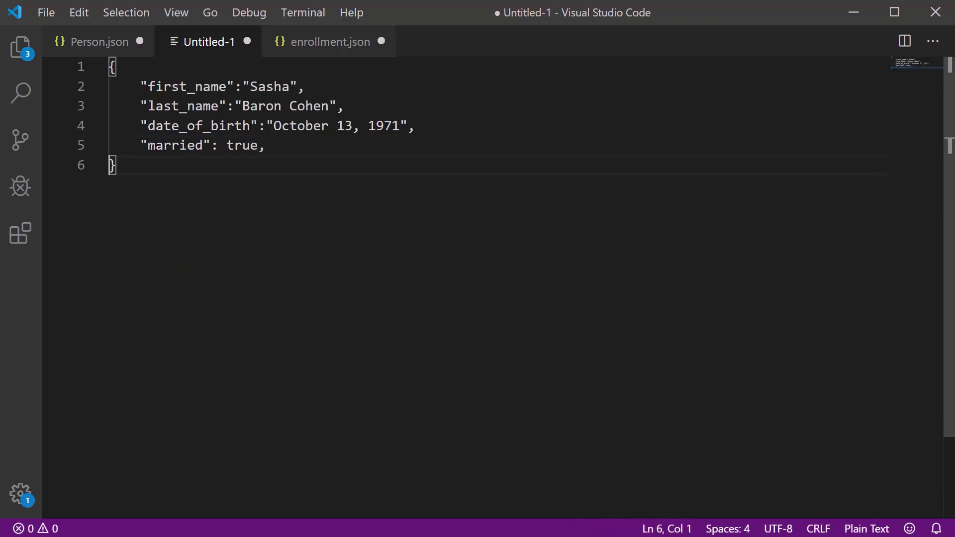
Copy the trimmed JSON and replace the Parse JSON action's sample payload with it in Power Automate.
key("ctrl+a")
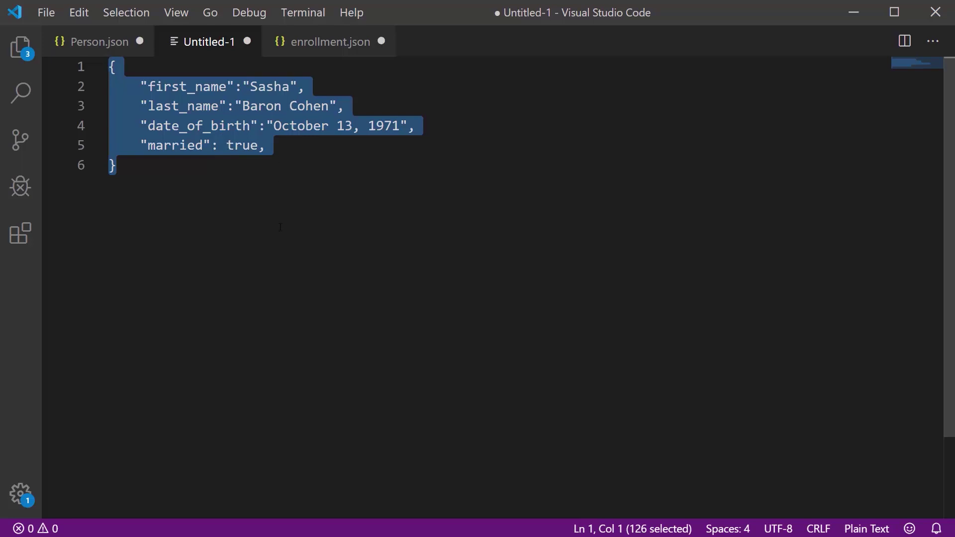
right_click(239, 137)
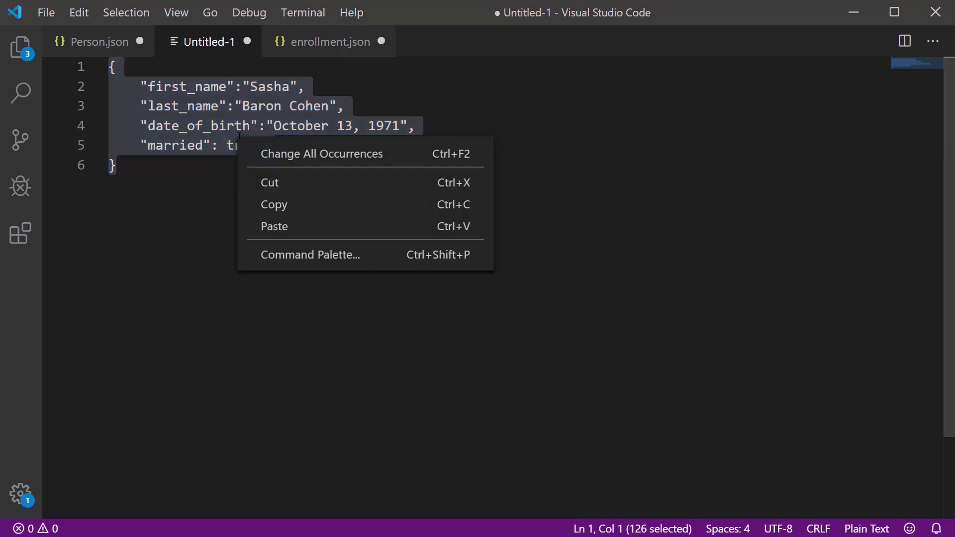
left_click(268, 205)
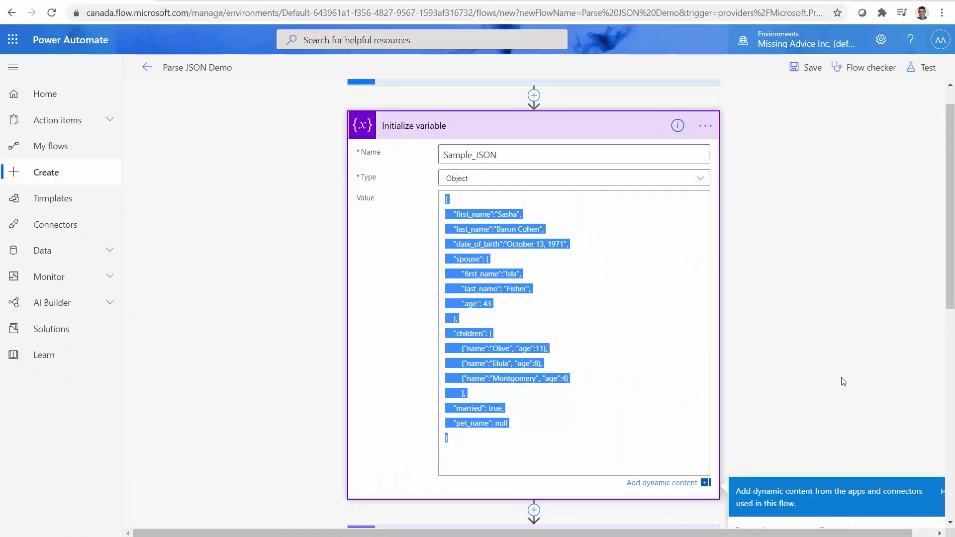
scroll(830, 379, "up", 1)
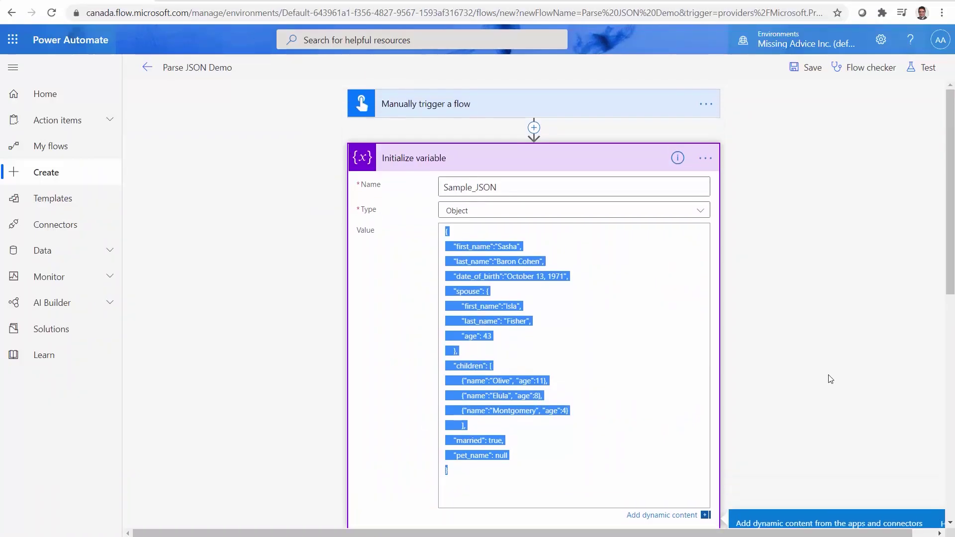
scroll(748, 379, "down", 6)
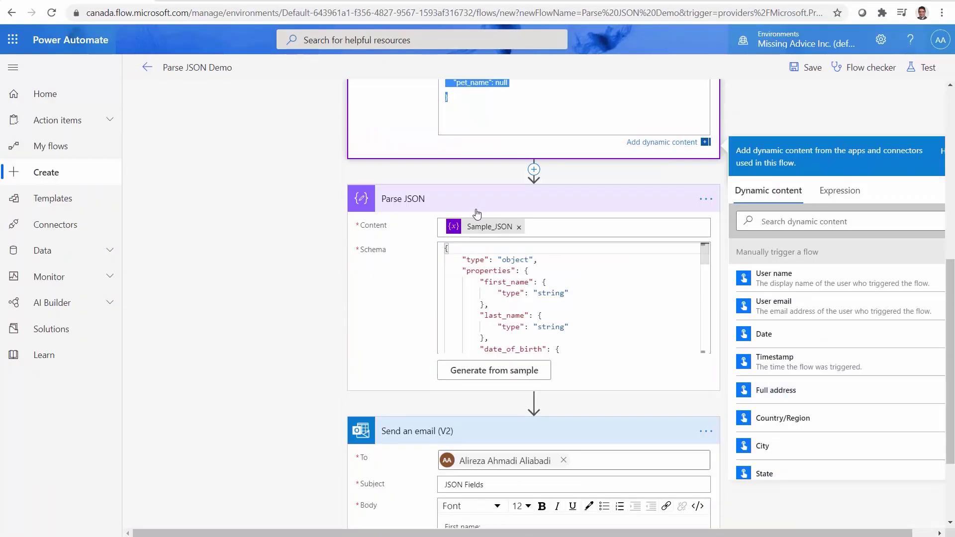
left_click(482, 371)
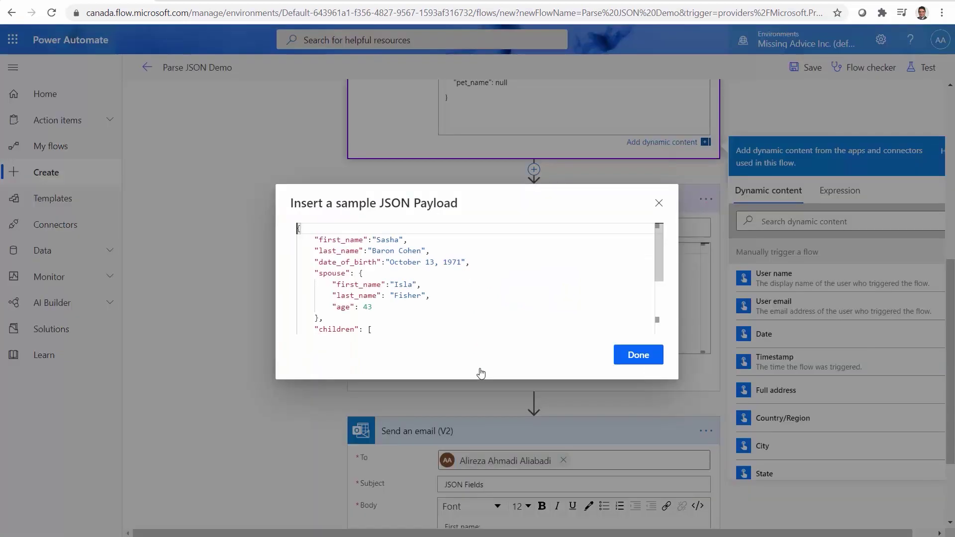
left_click(477, 326)
key("ctrl+a")
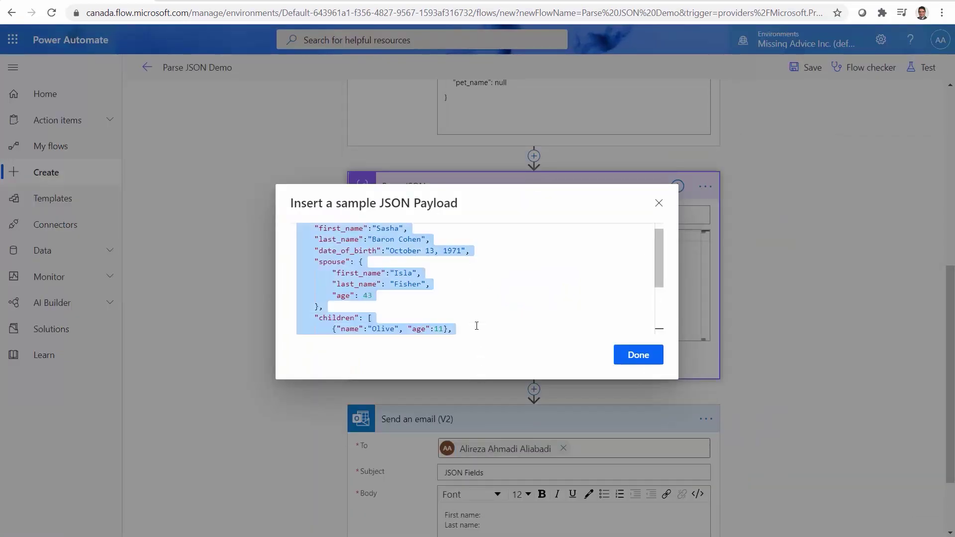
key("ctrl+v")
Remove the trailing comma after the married value in the sample payload and generate the schema from it.
left_click(644, 368)
left_click(710, 287)
key("BackSpace")
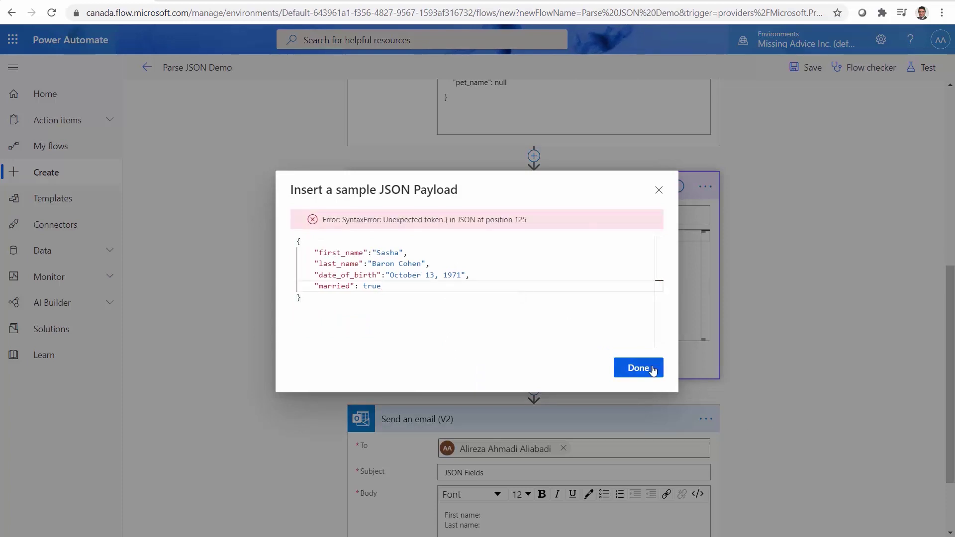
left_click(641, 369)
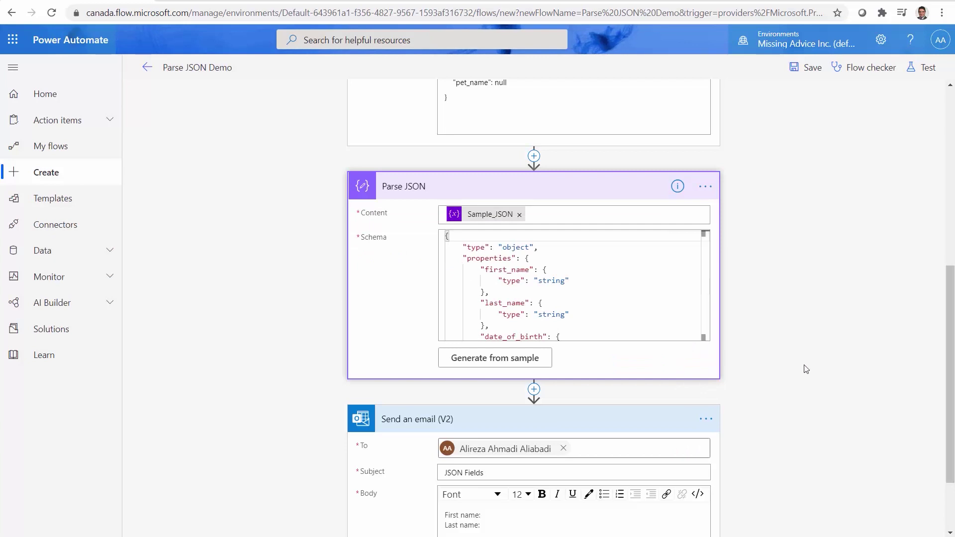
Compare the full Sample_JSON value with the properties defined in the Parse JSON schema.
scroll(806, 369, "up", 8)
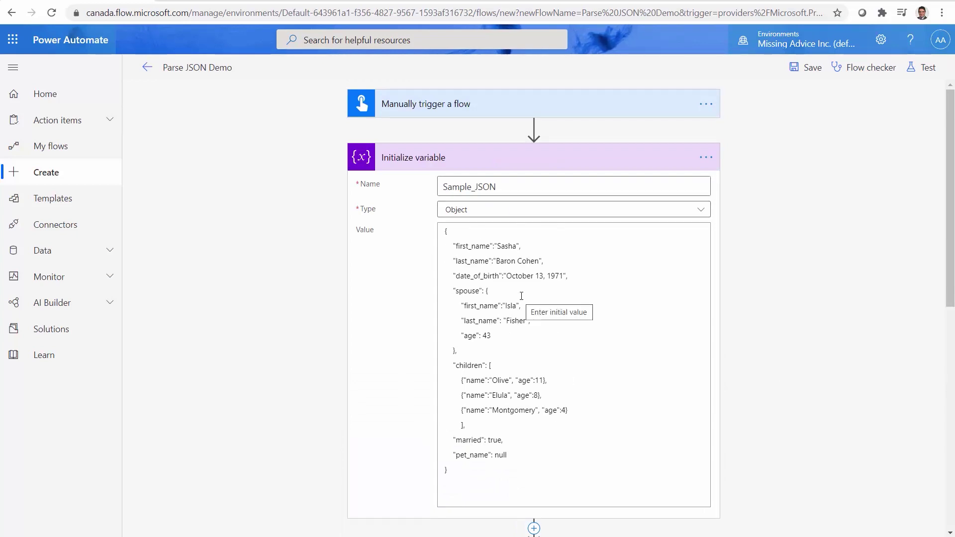
scroll(531, 326, "down", 3)
scroll(579, 343, "up", 2)
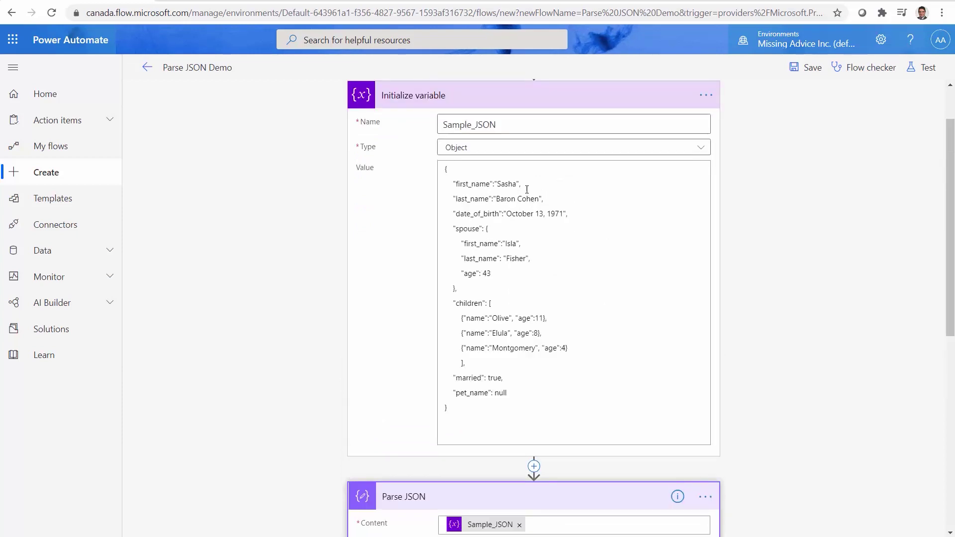
scroll(662, 452, "down", 2)
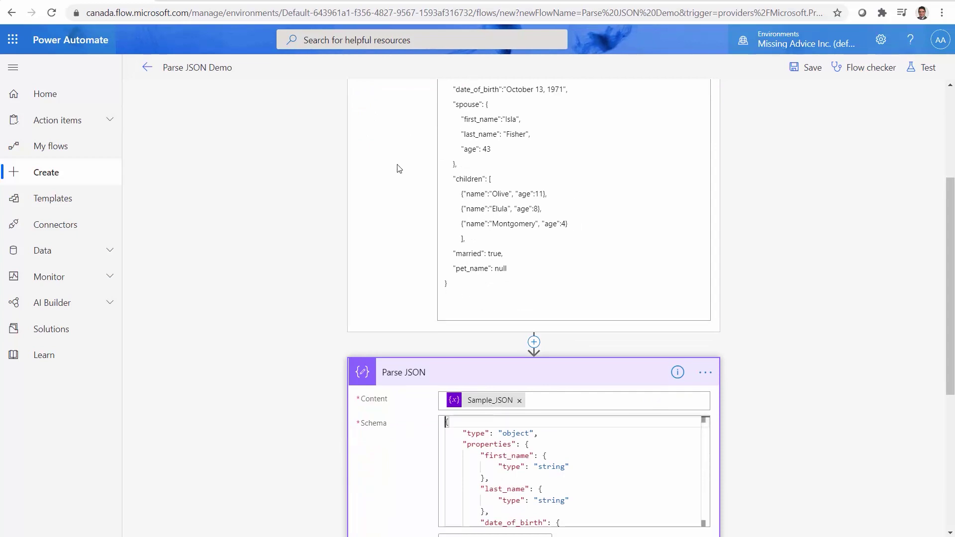
scroll(566, 440, "down", 4)
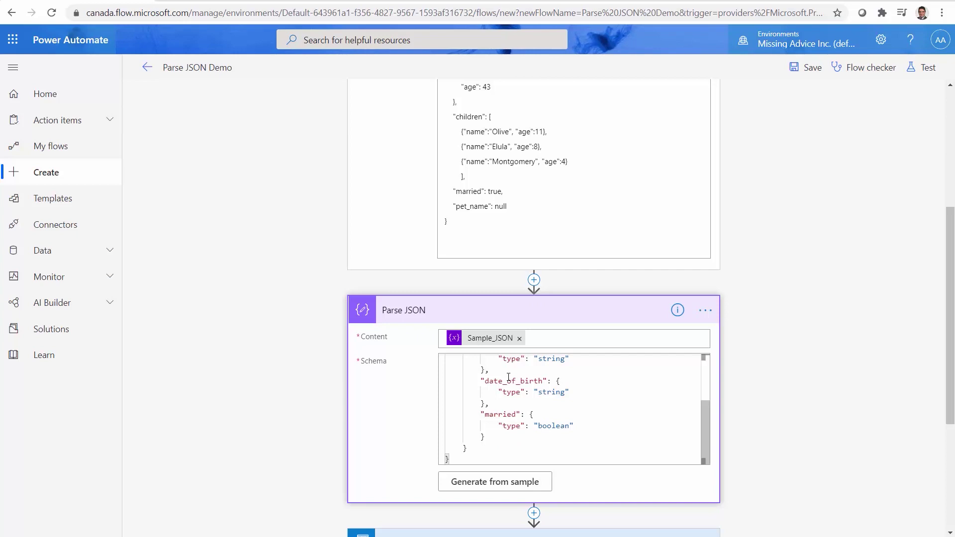
Insert the Parse JSON first_name and last_name values after their matching labels in the email body.
scroll(589, 403, "down", 3)
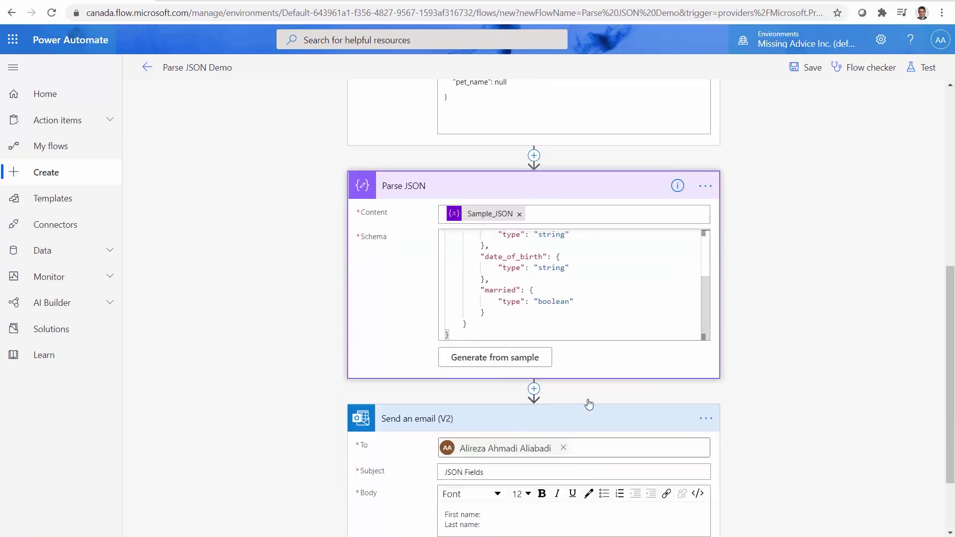
scroll(501, 490, "down", 2)
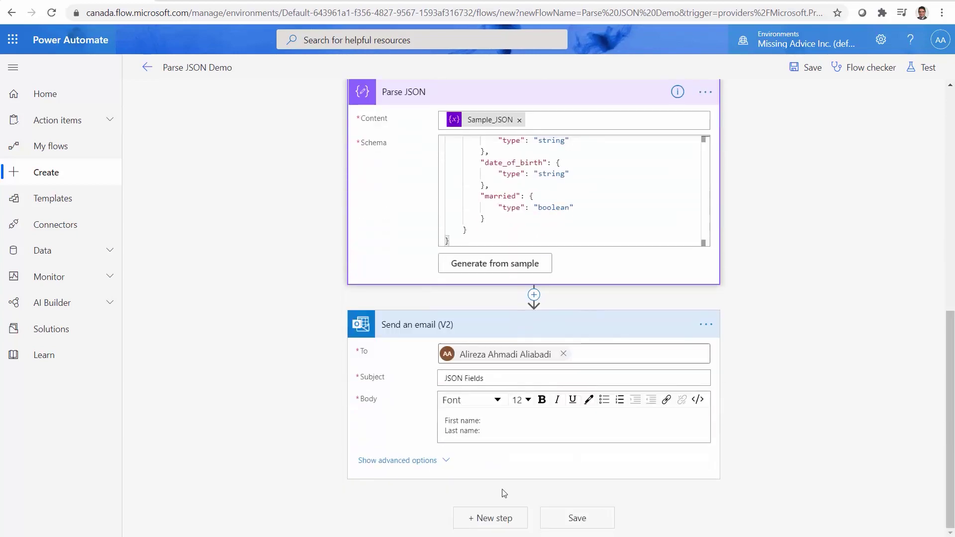
left_click(491, 419)
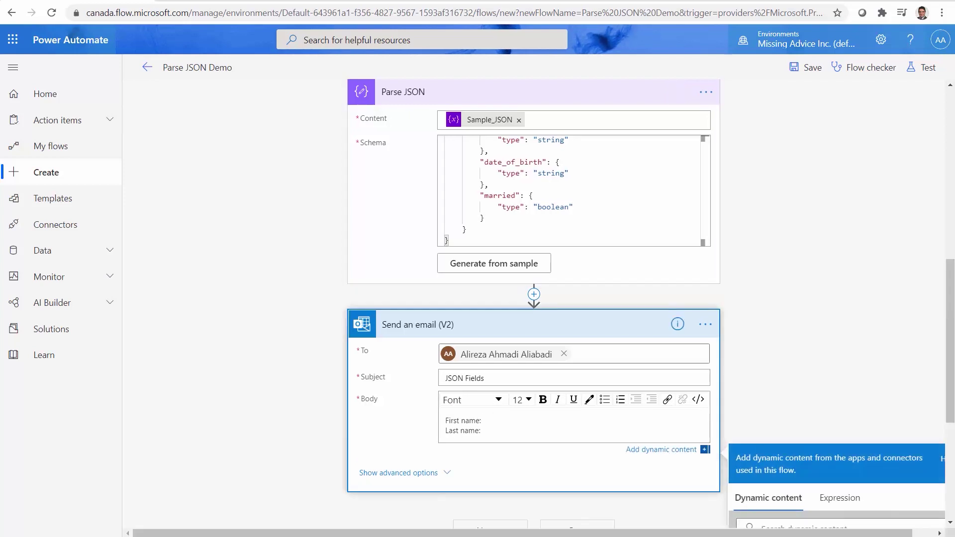
scroll(853, 499, "down", 4)
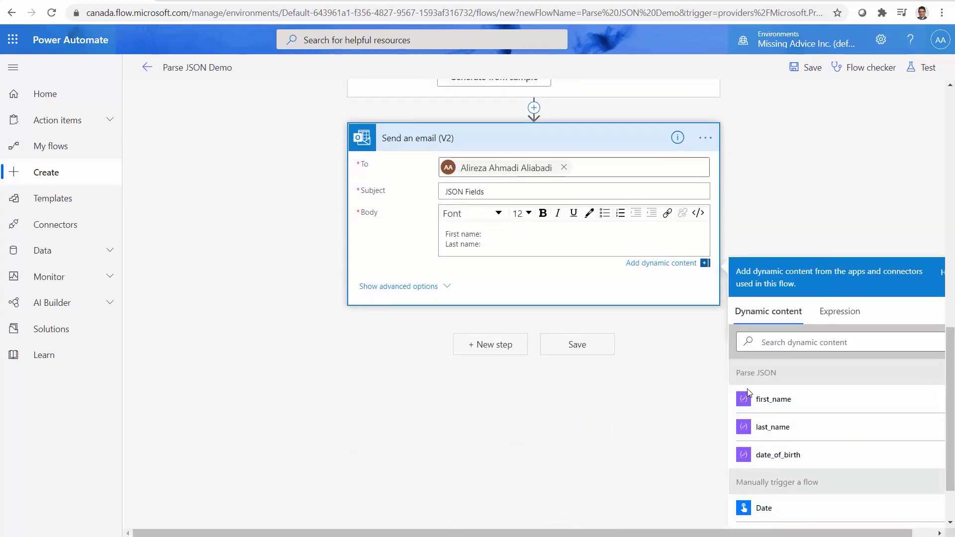
left_click(768, 401)
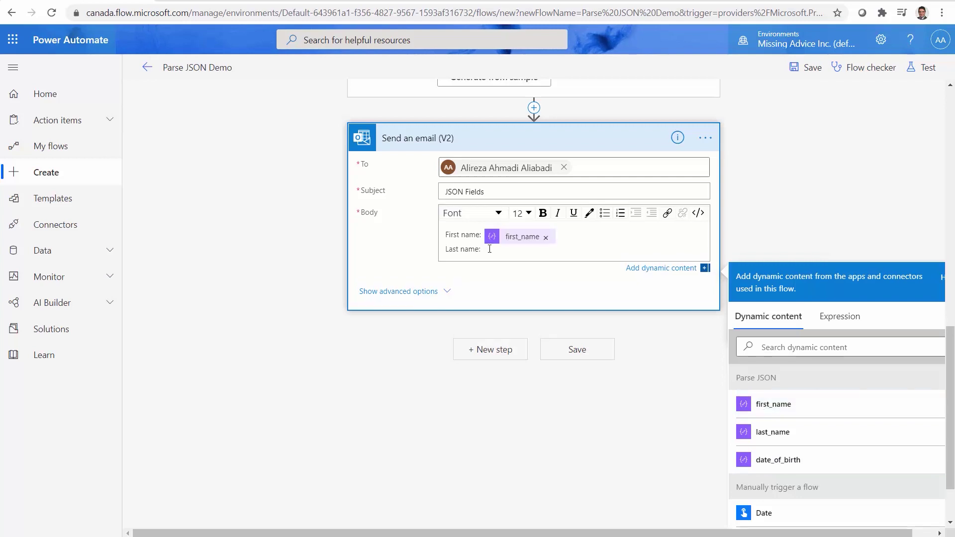
left_click(772, 432)
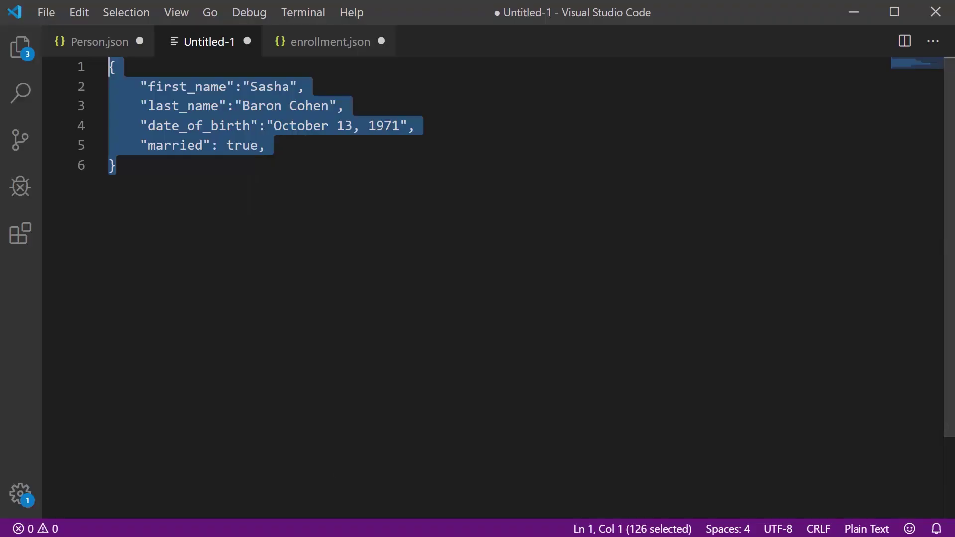
Switch to Visual Studio Code and check the married key in the trimmed JSON.
left_click(305, 205)
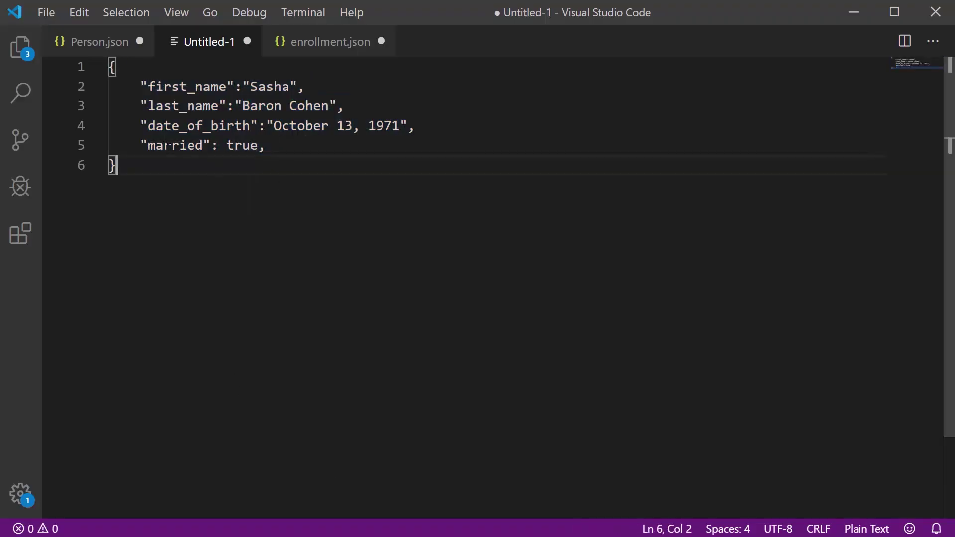
left_click(149, 145)
key("shift+Right")
key("shift+Right")
key("shift+Right")
key("shift+Right")
key("shift+Right")
key("shift+Right")
key("shift+Right")
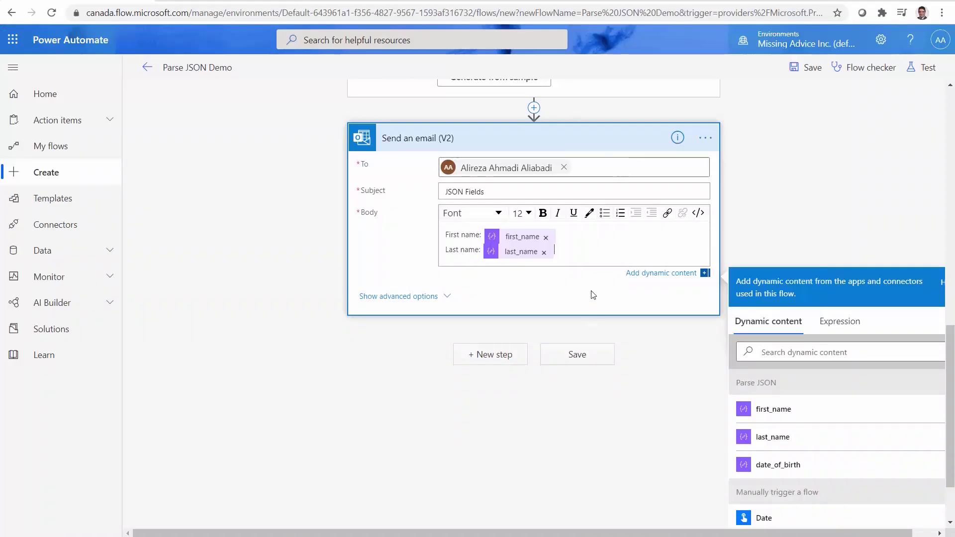
Back in Power Automate, add an "Is married:" line to the email body with the Parse JSON married value.
key("Return")
type("Isd")
key("BackSpace")
type("married:")
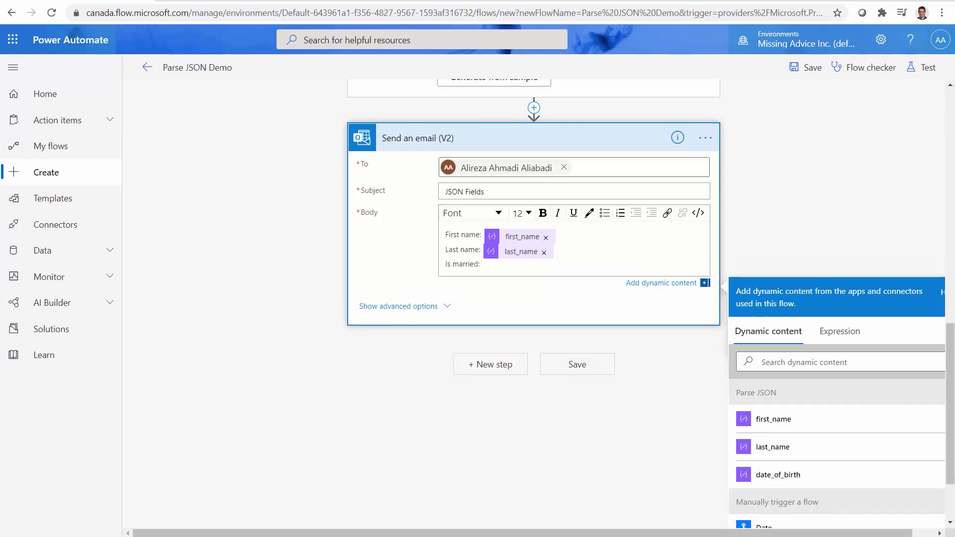
left_click(769, 359)
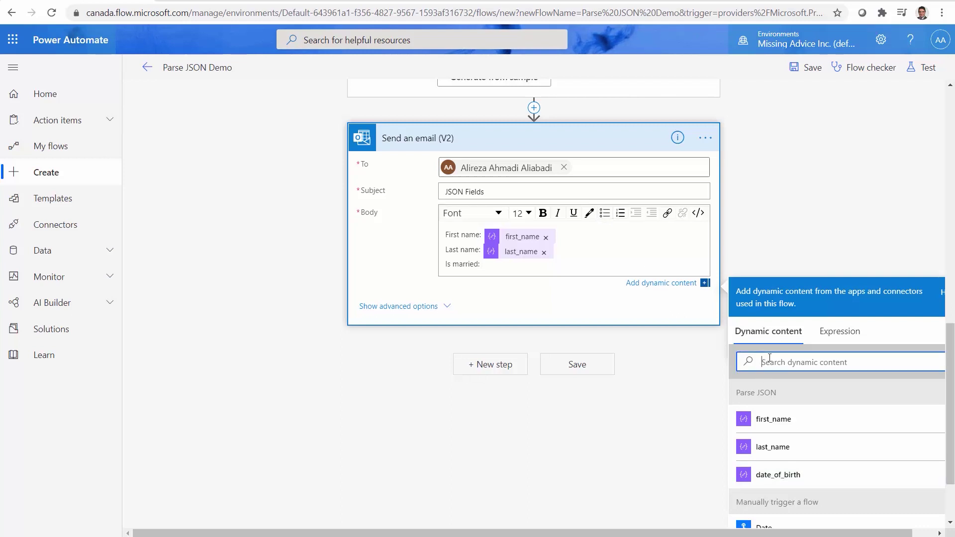
type("marr")
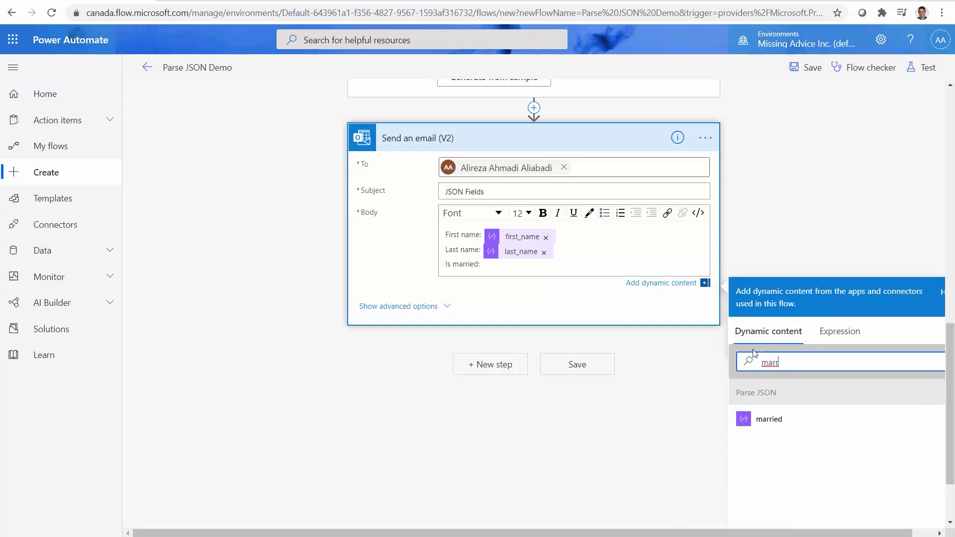
left_click(762, 420)
Save the Parse JSON Demo flow and run a manual test of it.
left_click(577, 365)
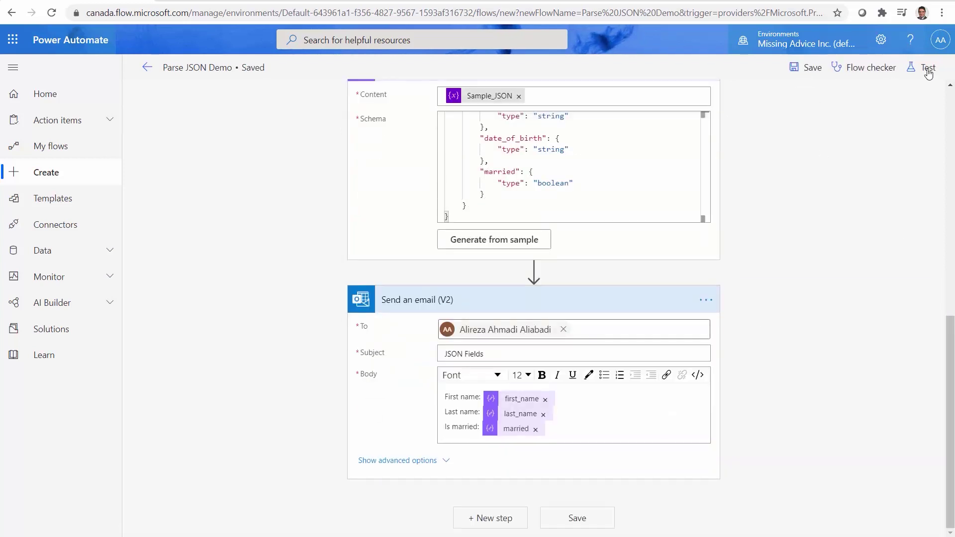
left_click(928, 73)
left_click(787, 154)
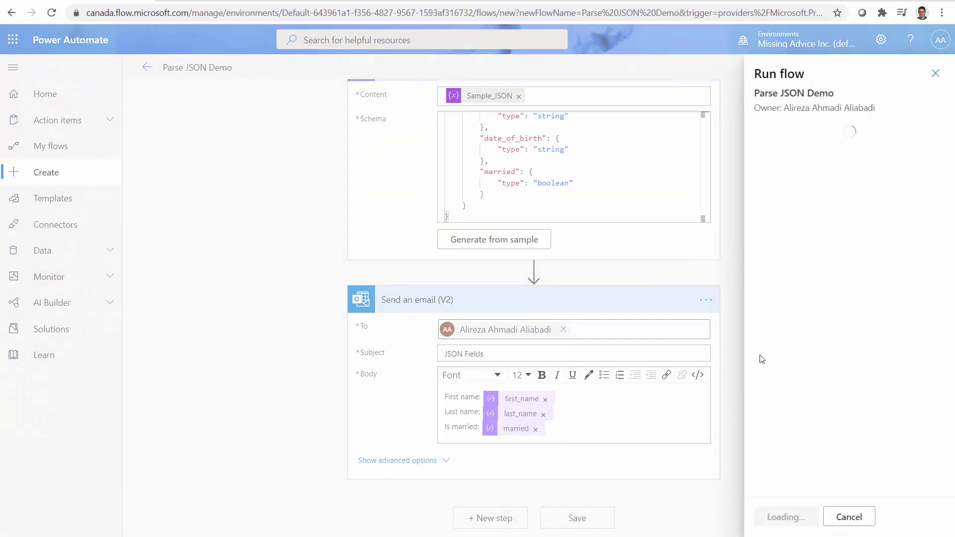
left_click(785, 520)
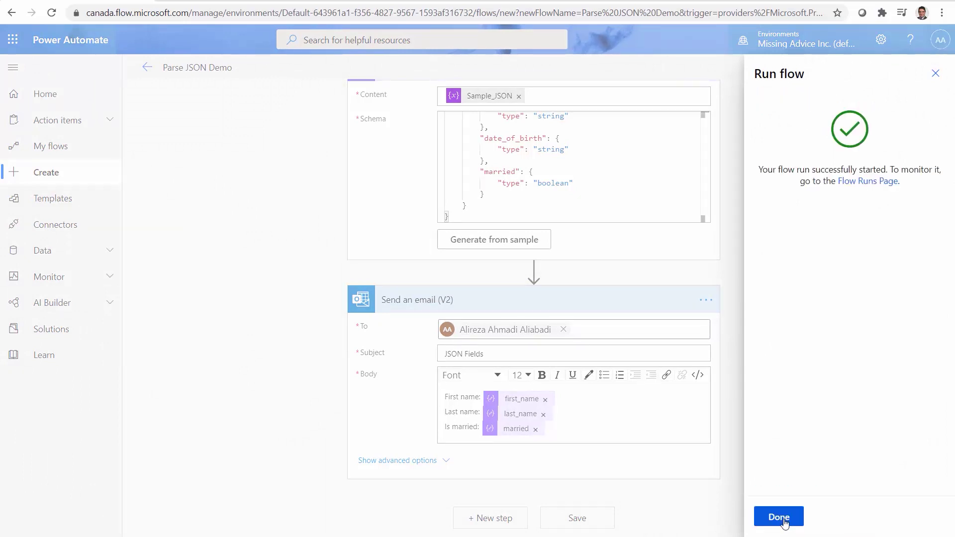
left_click(786, 521)
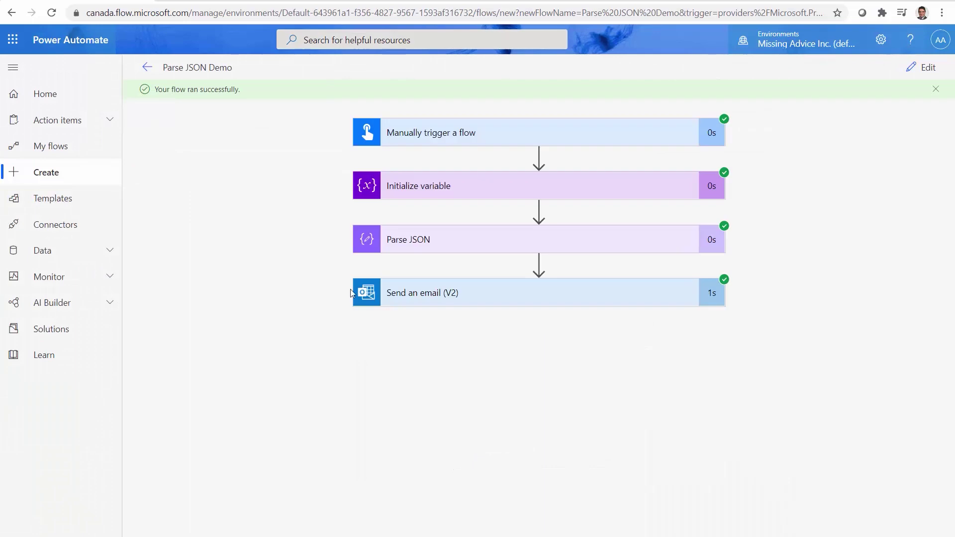
Check the body of the newest JSON Fields email in Outlook and return to the flow run in Power Automate.
left_click(237, 3)
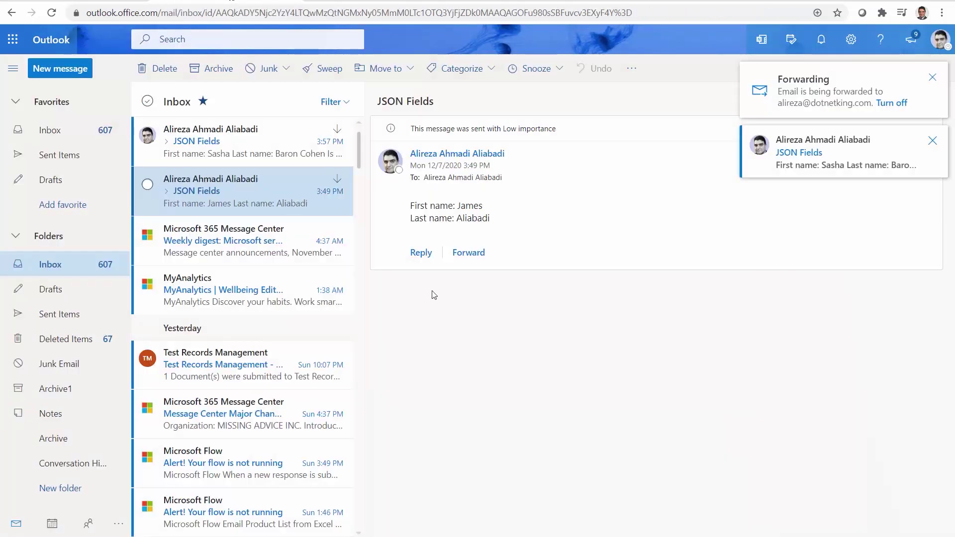
left_click(219, 147)
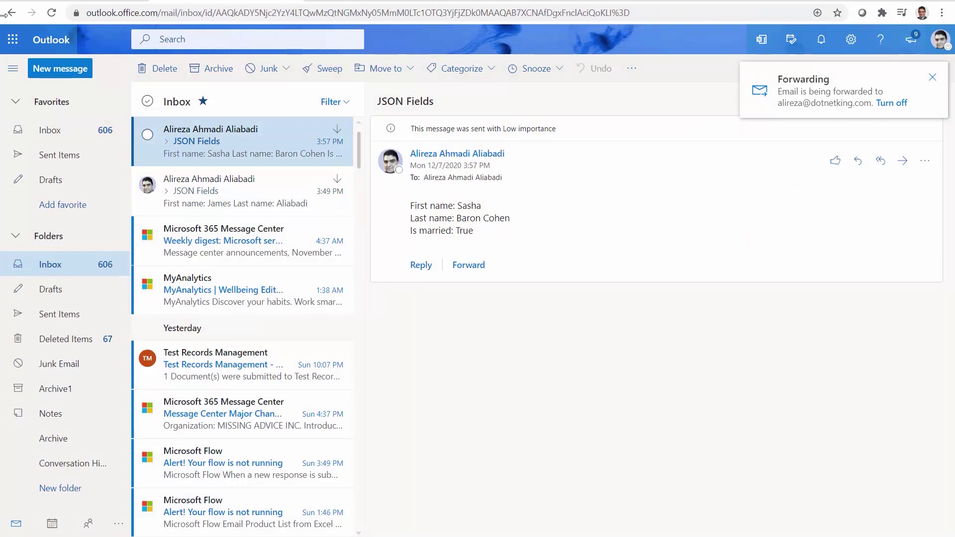
left_click(85, 2)
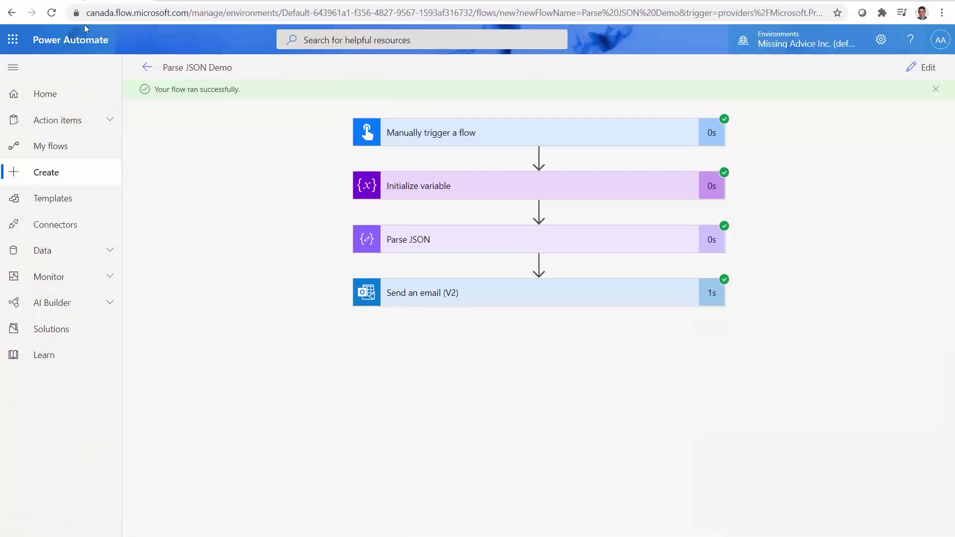
Examine the content, schema and output body of the Parse JSON action in the completed run.
left_click(424, 241)
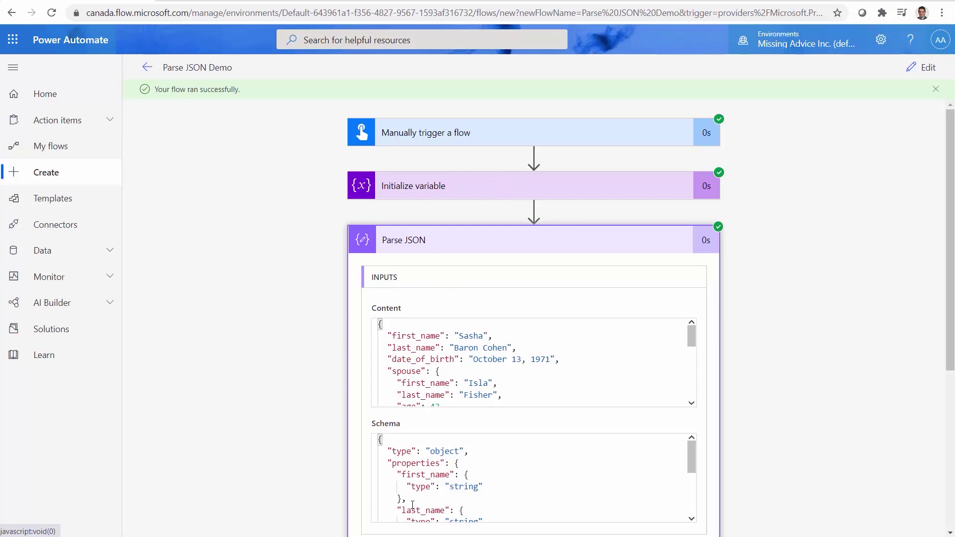
scroll(490, 435, "down", 5)
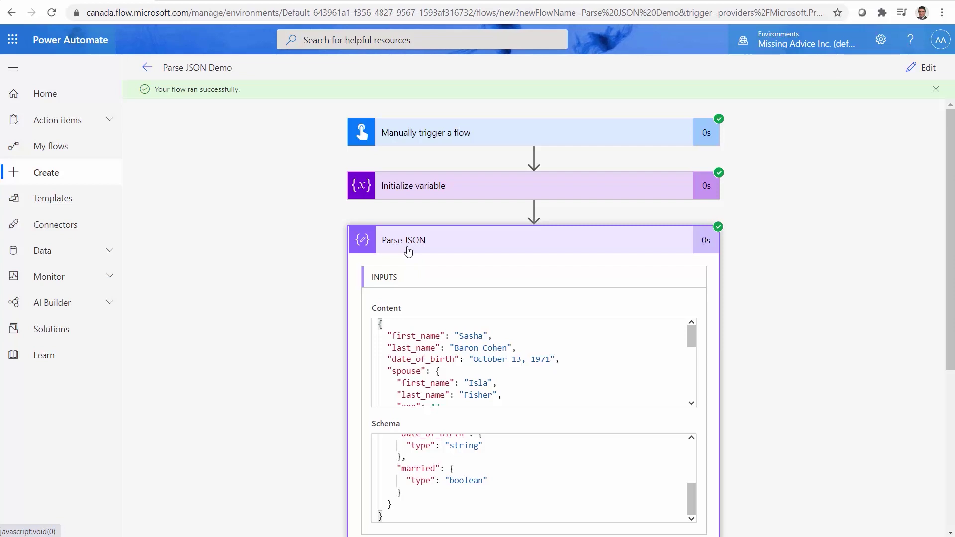
scroll(829, 341, "down", 4)
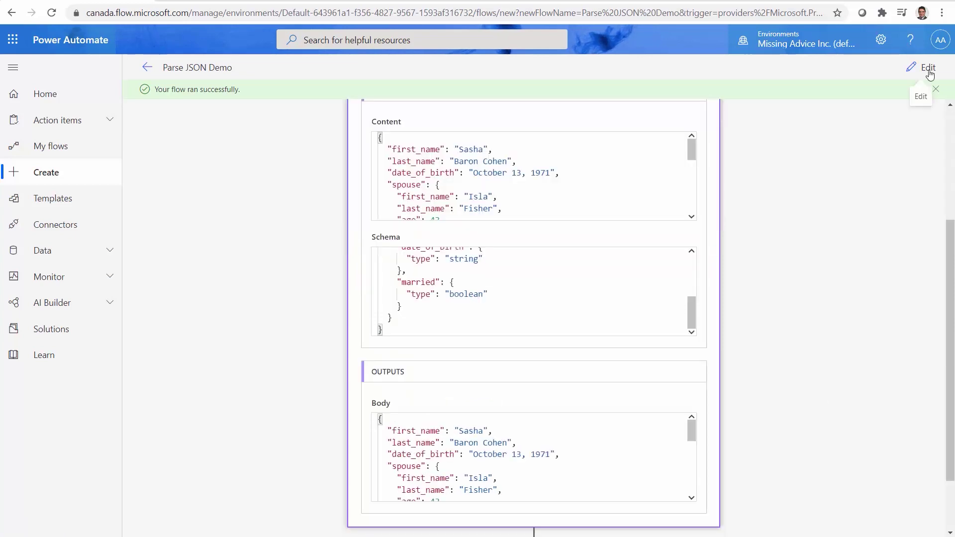
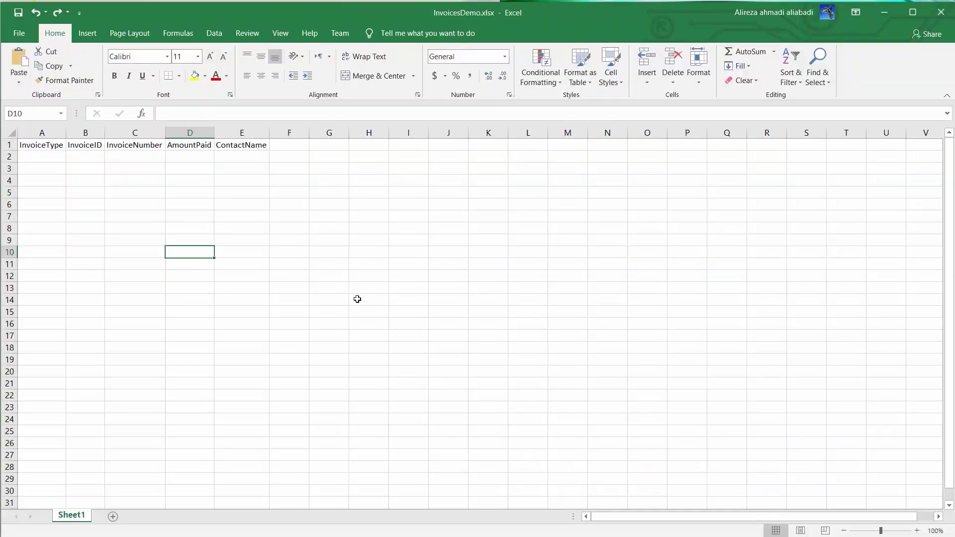
Review the column headings from InvoiceType to ContactName in the InvoicesDemo.xlsx workbook in Excel.
left_click(359, 299)
left_click(53, 145)
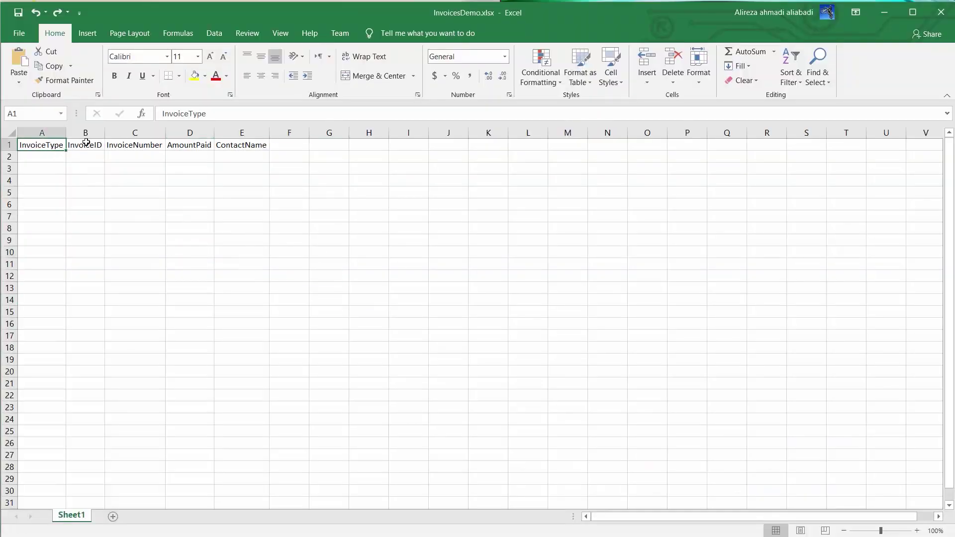
left_click(87, 144)
left_click(127, 147)
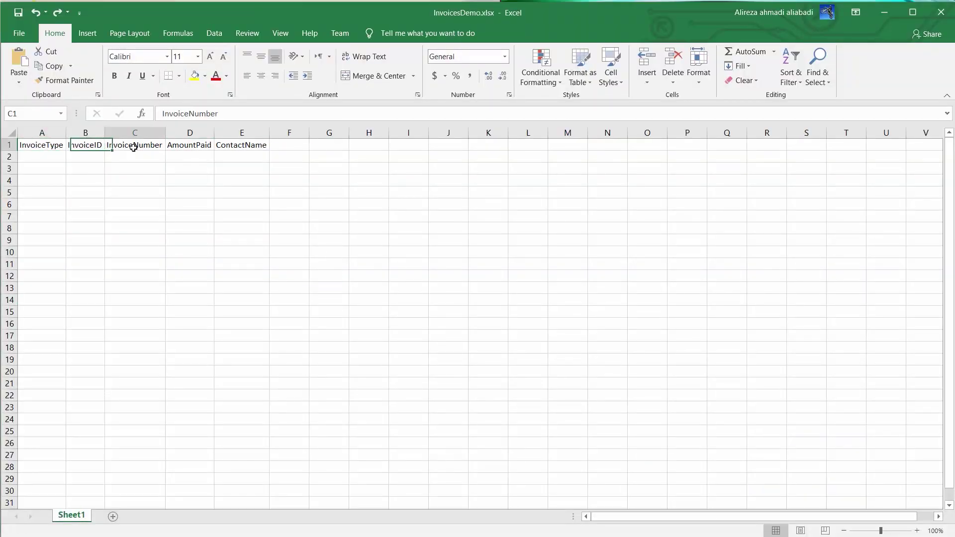
left_click(193, 147)
left_click(248, 151)
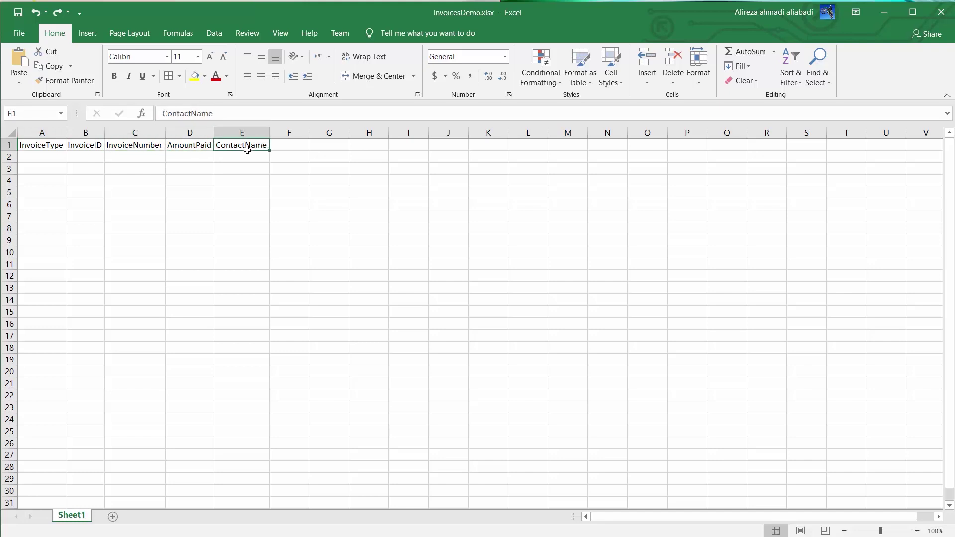
Switch to Visual Studio Code and examine the top-level properties of ComplexJSON.json, from Id to the Invoices array.
key("alt+Tab")
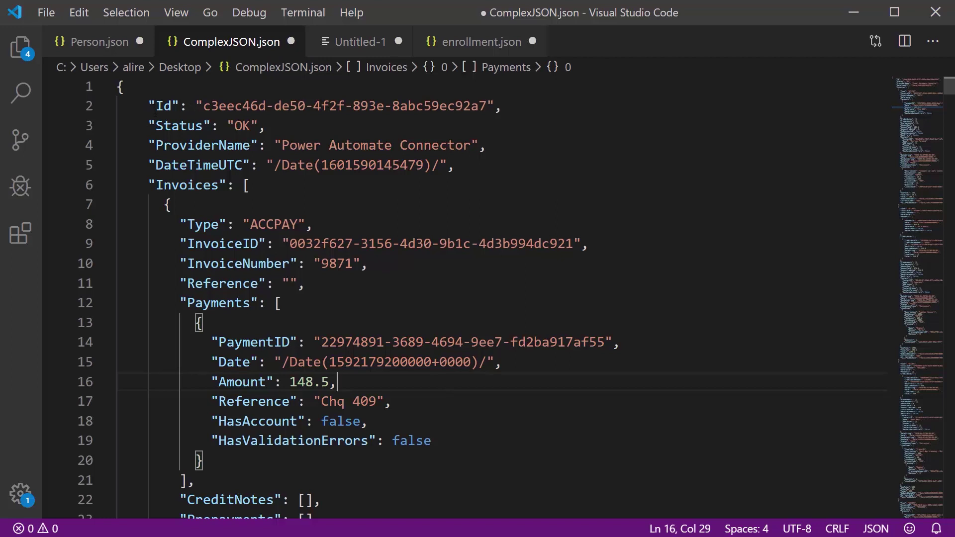
scroll(258, 252, "down", 15)
scroll(251, 265, "up", 15)
left_click(172, 106)
left_click(180, 125)
left_click(187, 145)
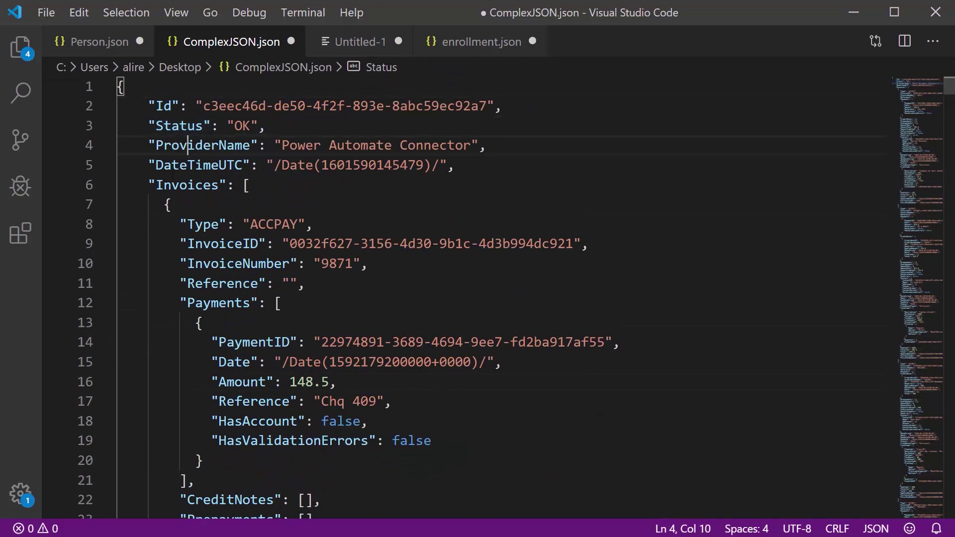
left_click_drag(456, 165, 187, 125)
left_click(314, 145)
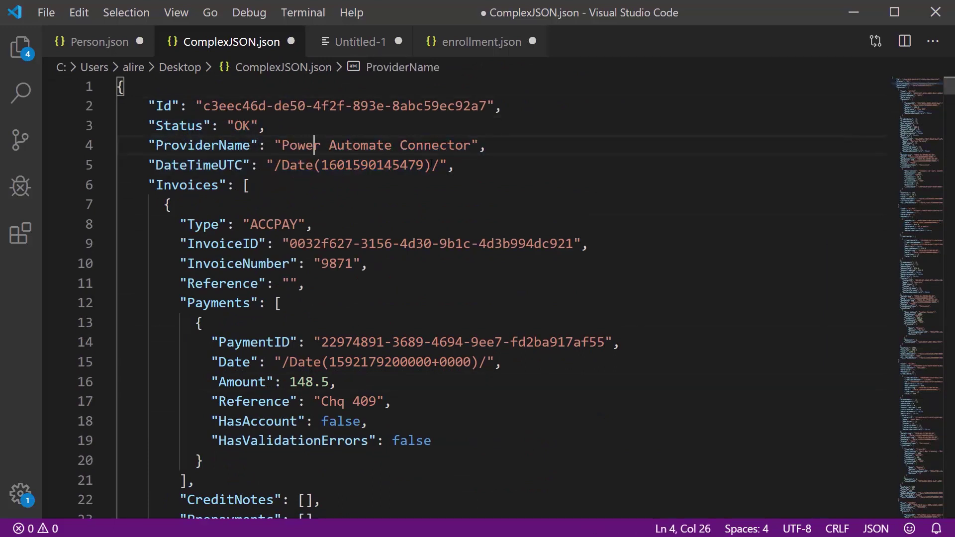
double_click(160, 186)
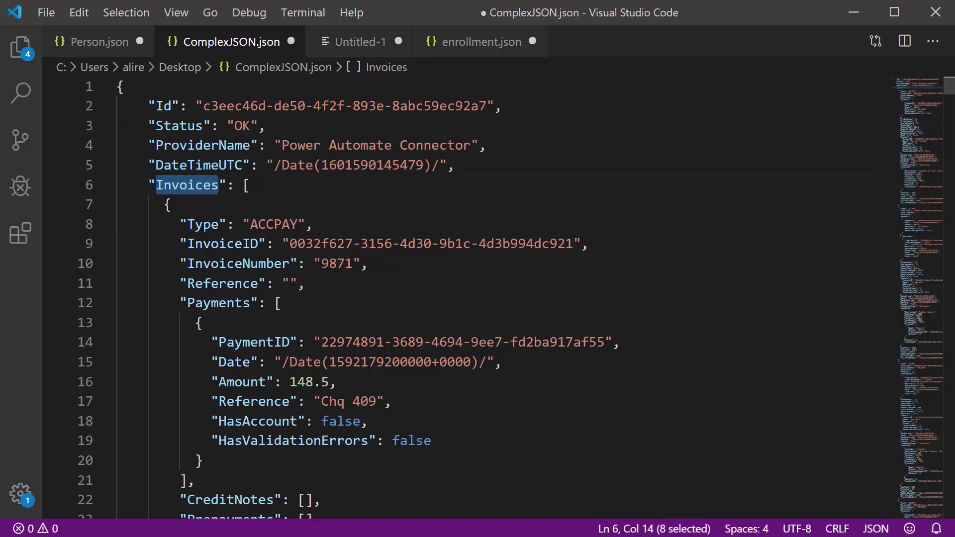
Examine the first invoice's Type, InvoiceID, InvoiceNumber, AmountPaid and nested Contact Name fields in ComplexJSON.json.
left_click(204, 223)
left_click(244, 244)
left_click(235, 264)
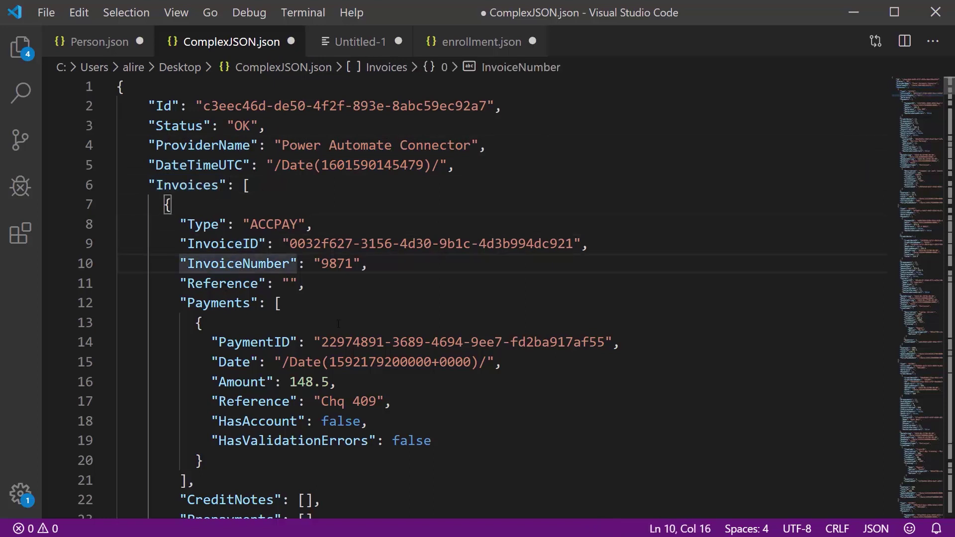
scroll(340, 323, "down", 4)
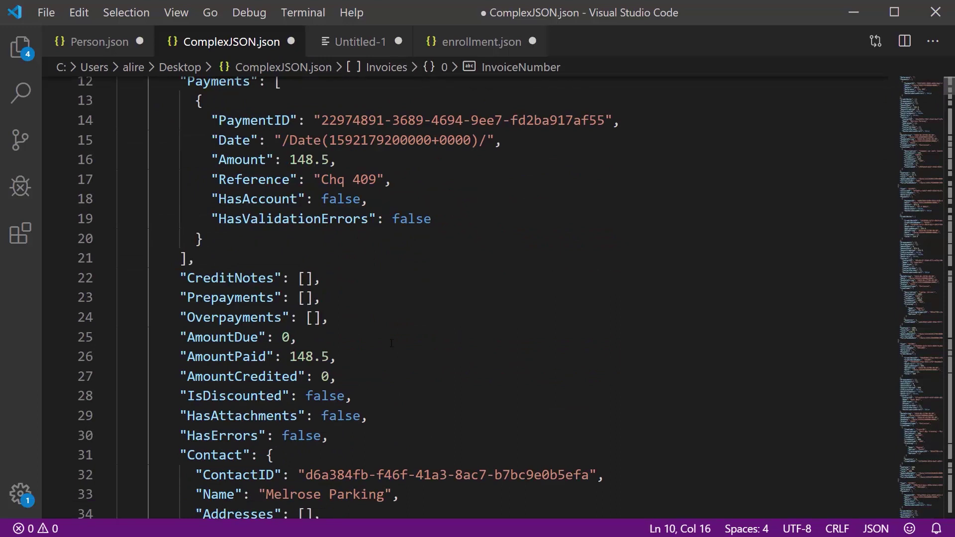
scroll(392, 343, "down", 2)
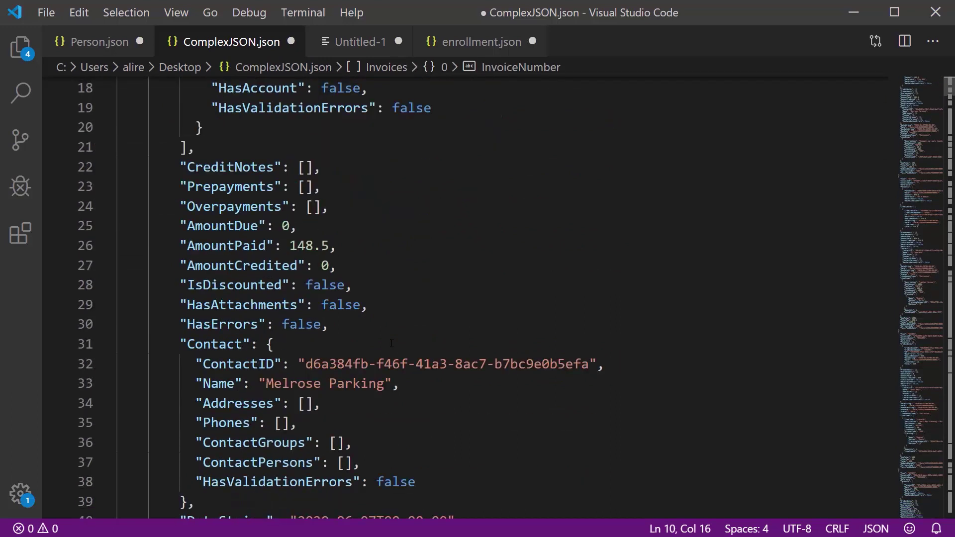
double_click(239, 344)
double_click(220, 384)
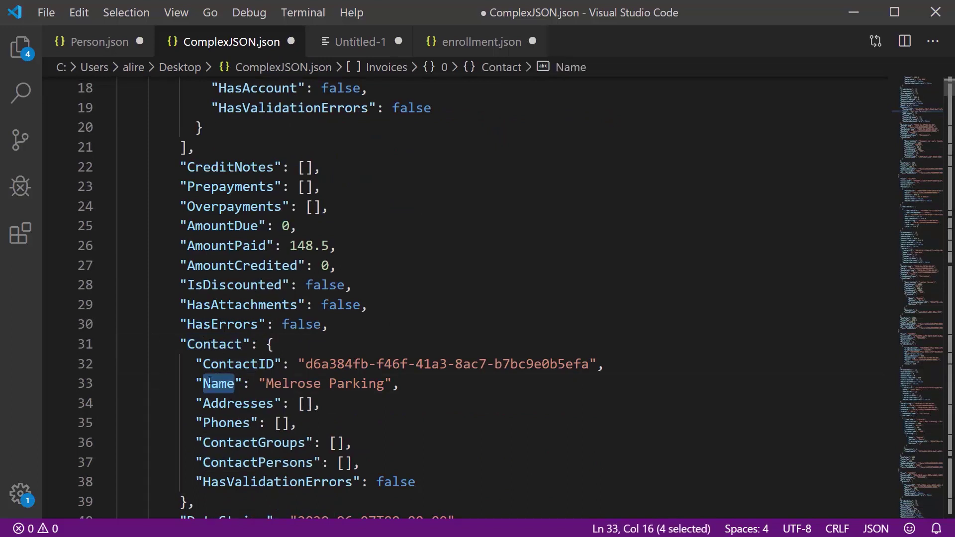
left_click(267, 364)
scroll(299, 378, "up", 5)
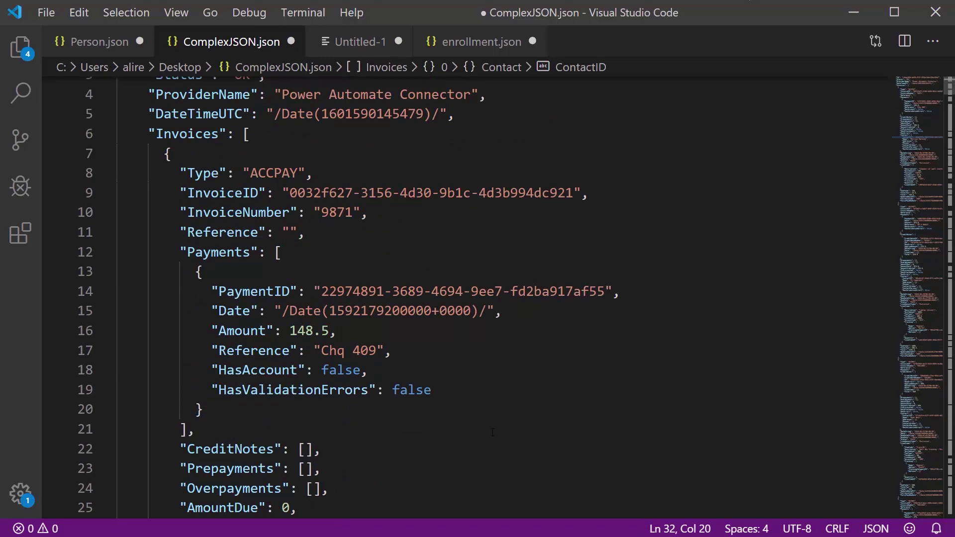
scroll(492, 432, "up", 1)
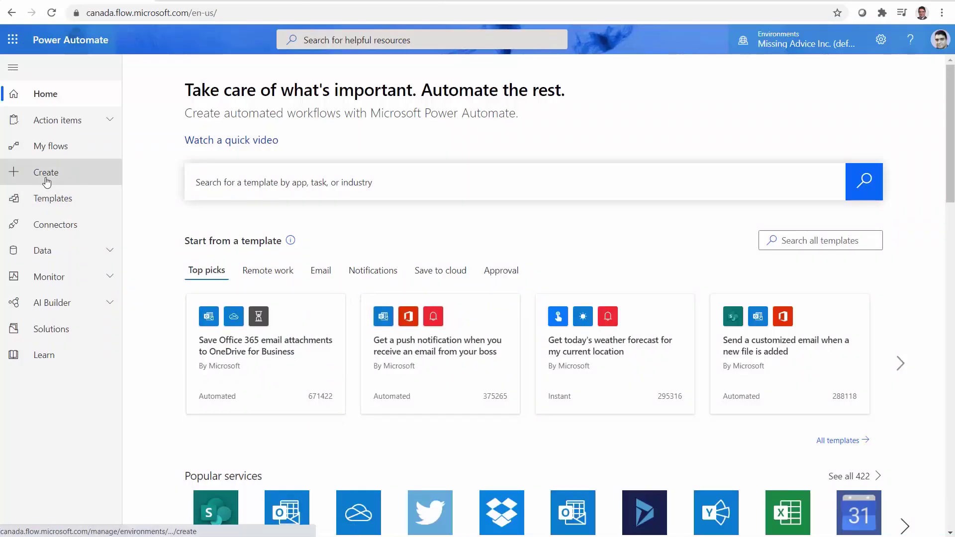
Create an instant flow named Parse JSON Complex Demo that is triggered manually.
left_click(46, 182)
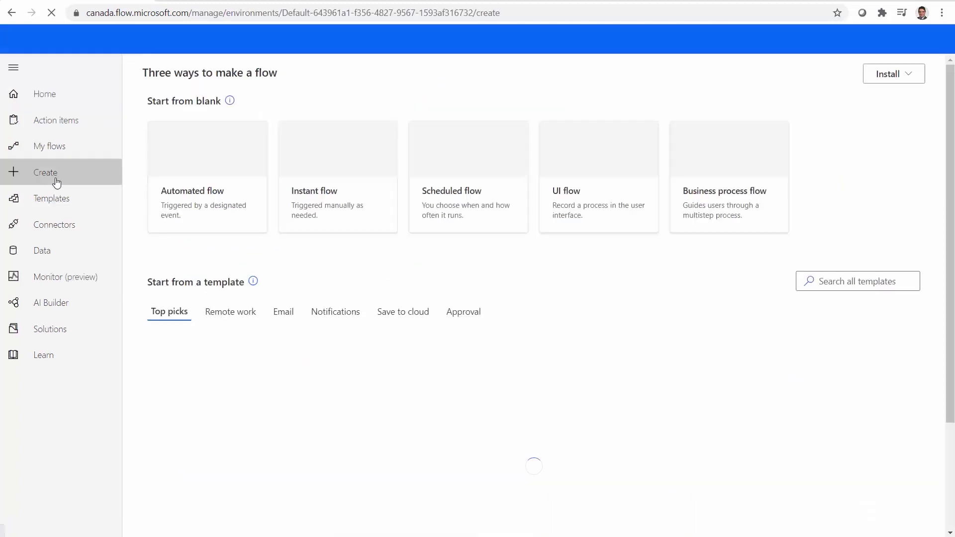
left_click(294, 189)
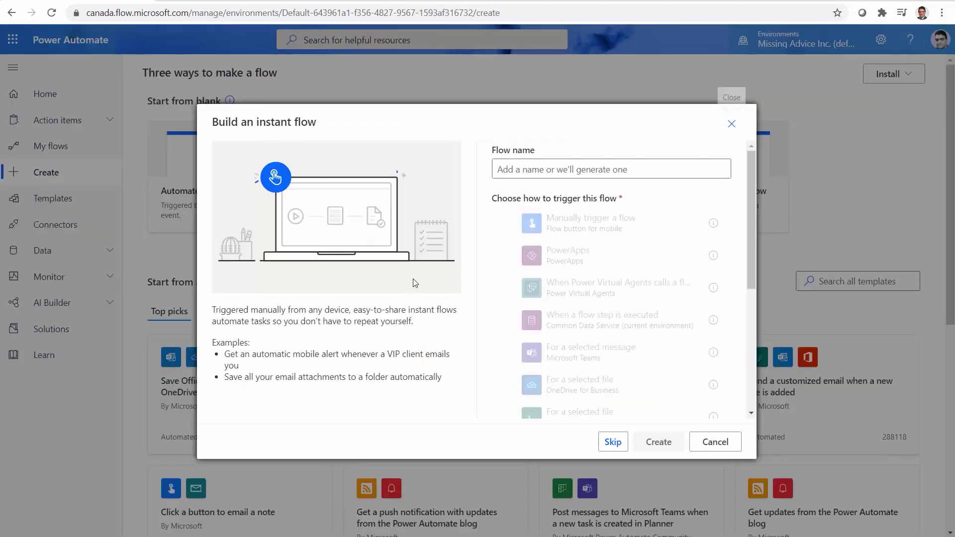
left_click(518, 168)
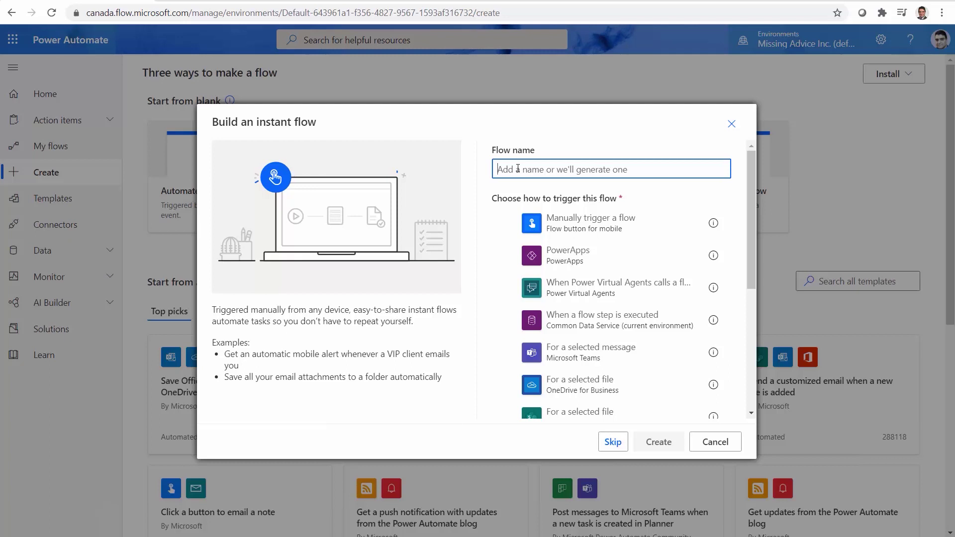
type("Pars")
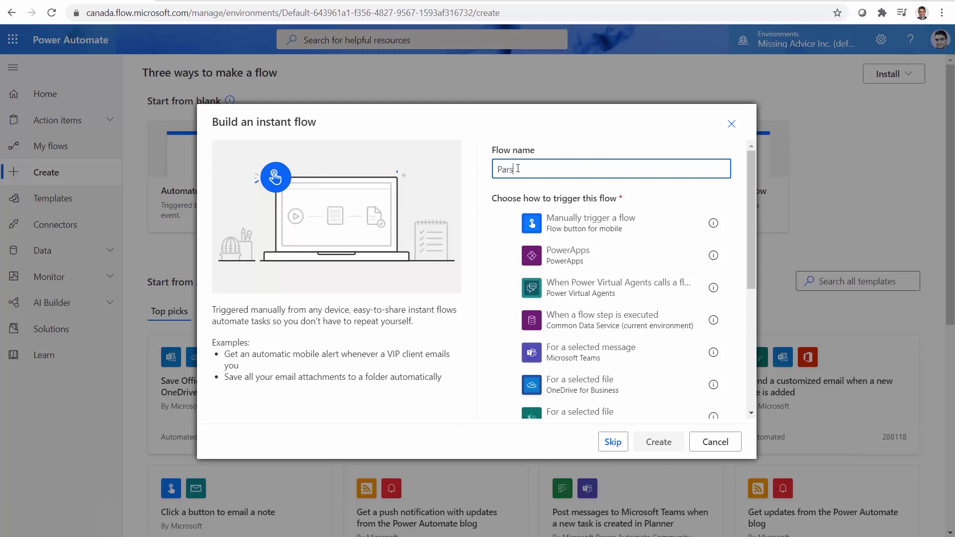
type("eJSON Complex Demo")
left_click(594, 230)
left_click(656, 442)
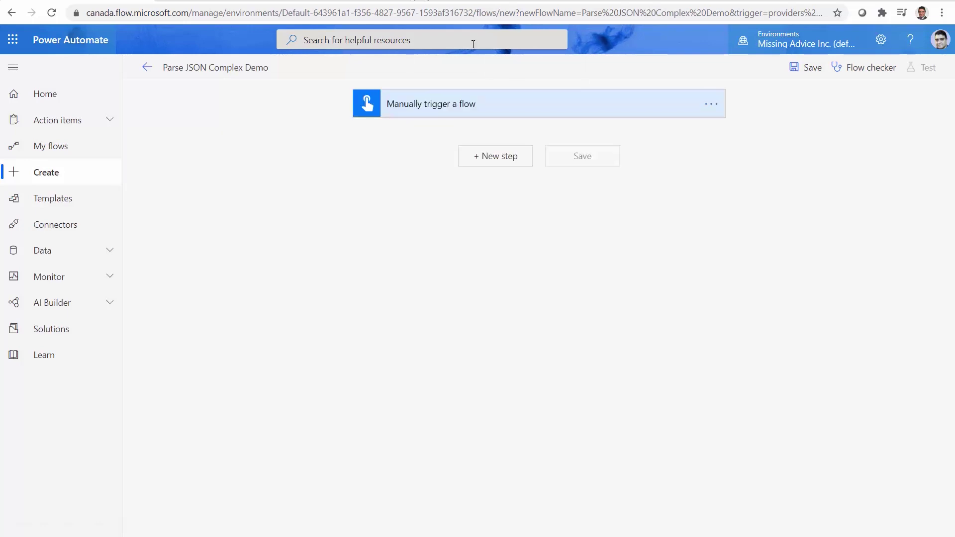
Add an Initialize variable action with the name ComplexJSON and the type Object.
left_click(503, 163)
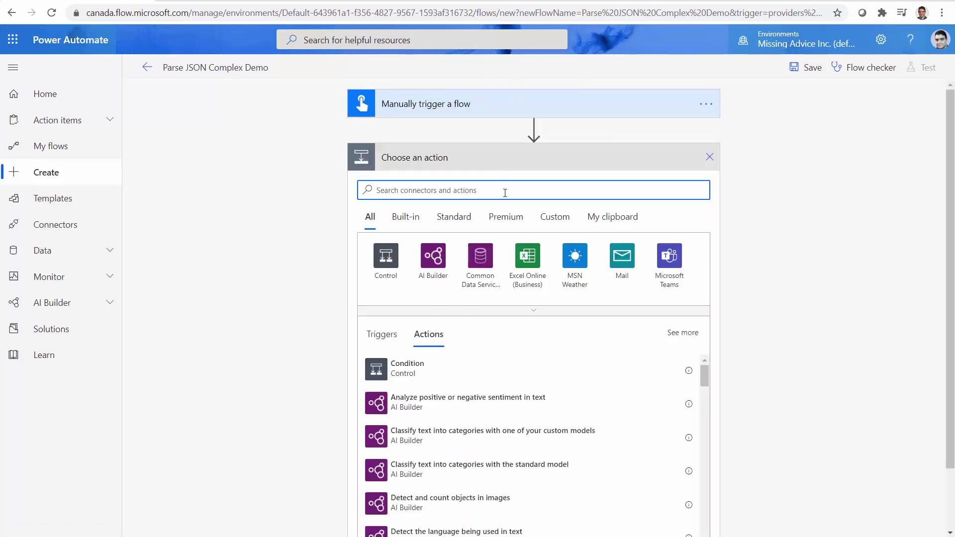
type("Init")
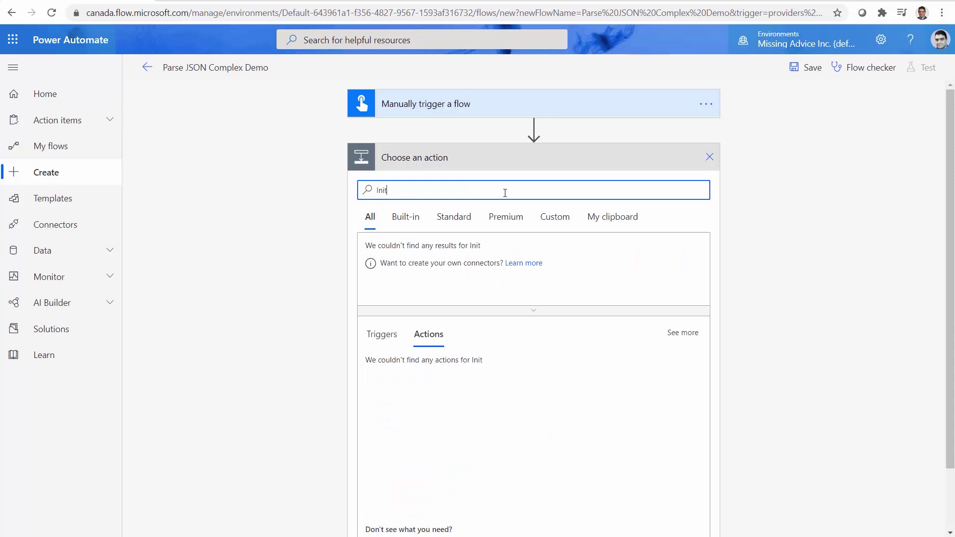
left_click(407, 404)
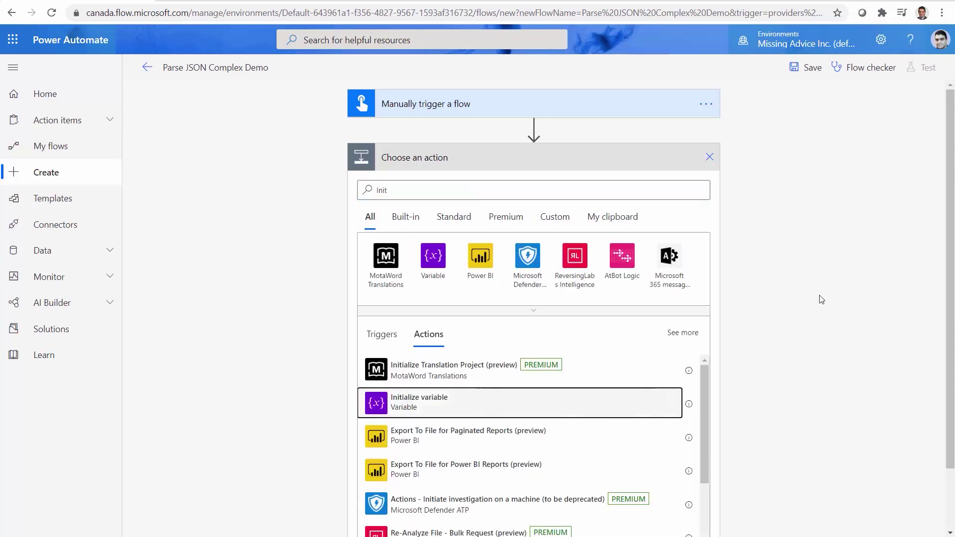
left_click(532, 187)
type("C")
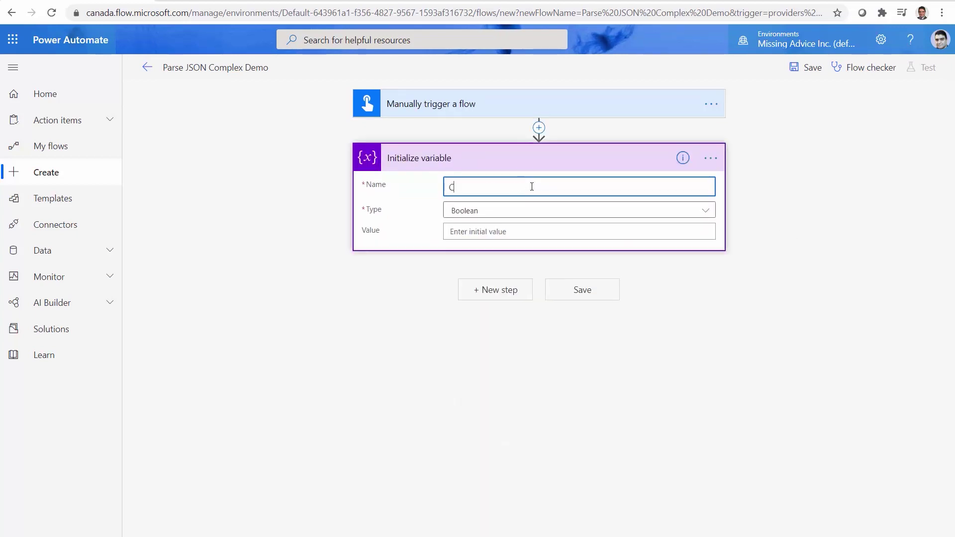
type("omplexJSON")
key("BackSpace")
key("BackSpace")
type("ON")
left_click(490, 211)
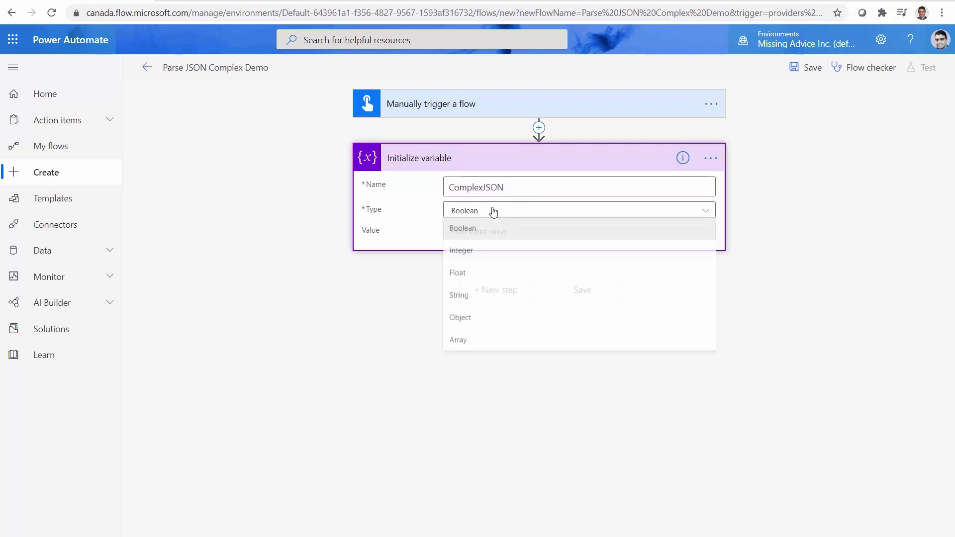
left_click(462, 323)
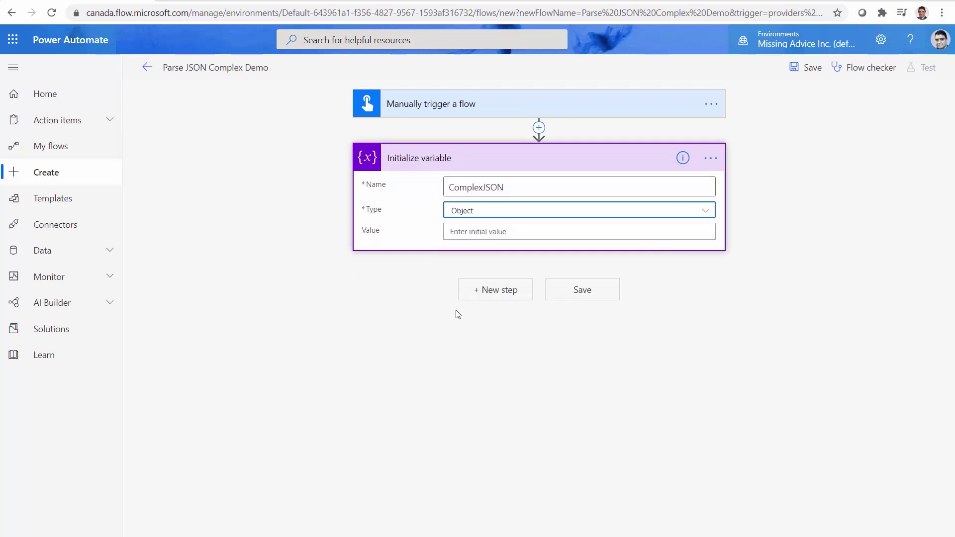
Copy the entire contents of ComplexJSON.json from Visual Studio Code into the ComplexJSON variable's value in Power Automate, and collapse the action.
left_click(455, 233)
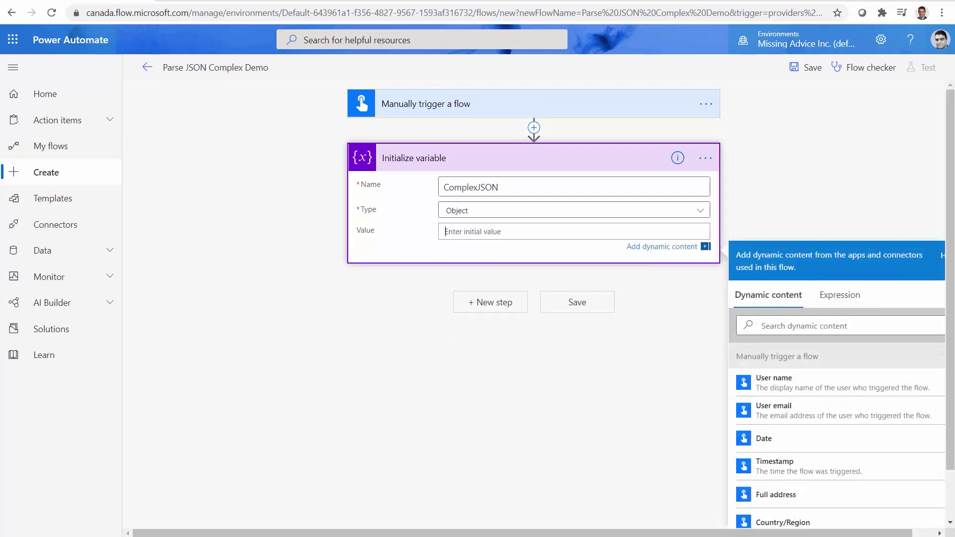
key("alt+Tab")
left_click(318, 422)
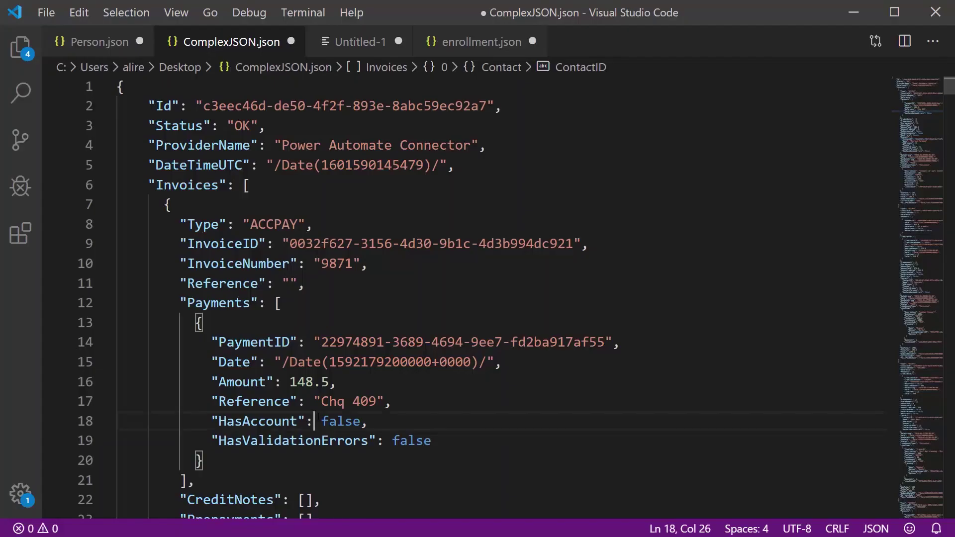
key("ctrl+a")
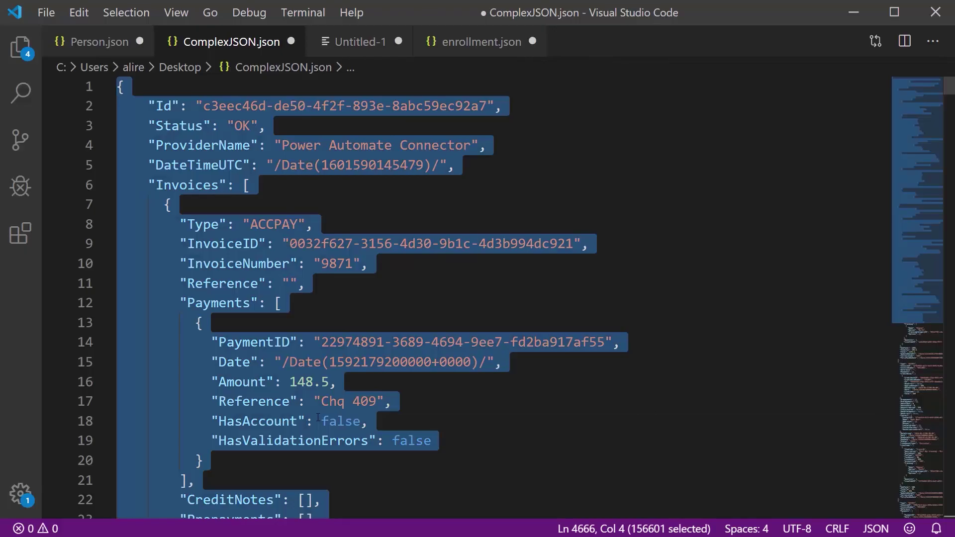
key("alt+Tab")
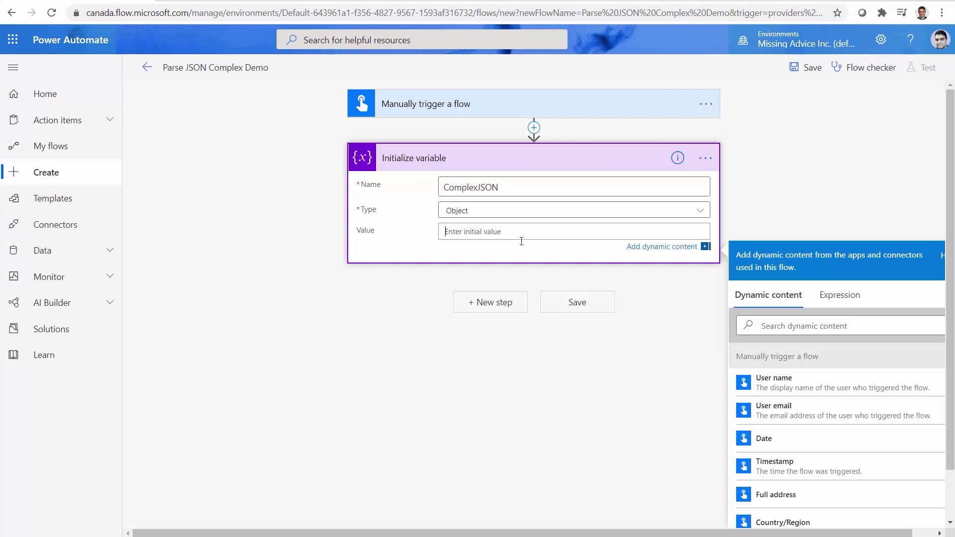
key("ctrl+v")
scroll(533, 303, "up", 20)
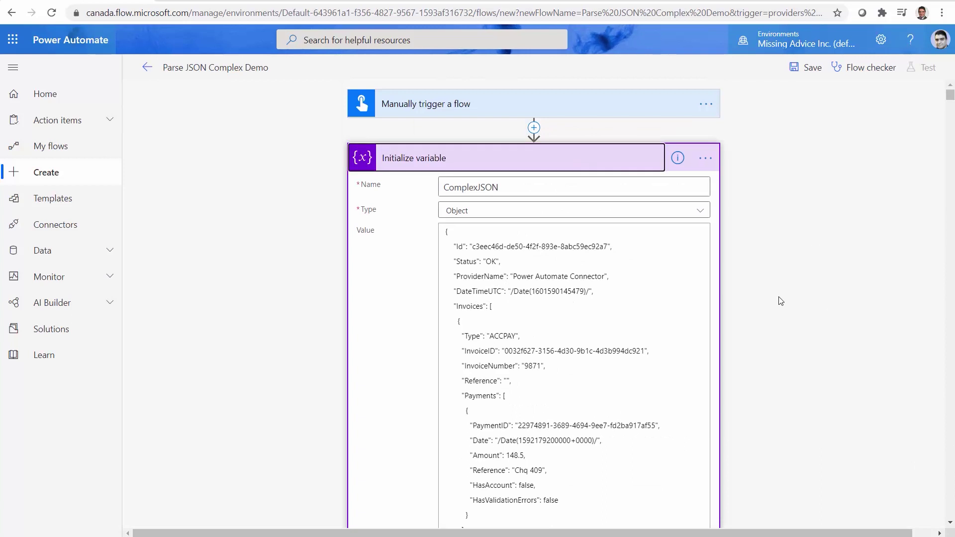
key("Return")
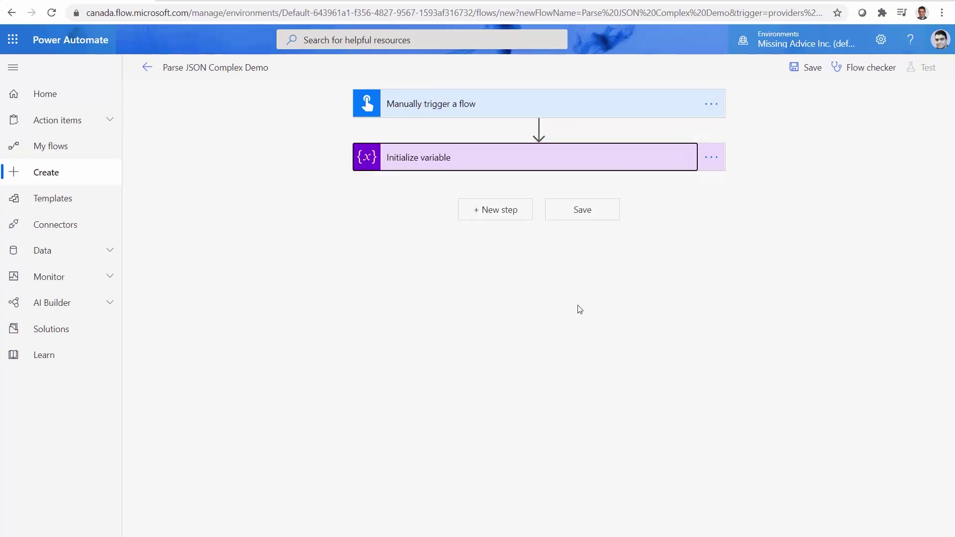
Add a second Initialize variable action below the first and rename it Initialize Invoices.
left_click(478, 210)
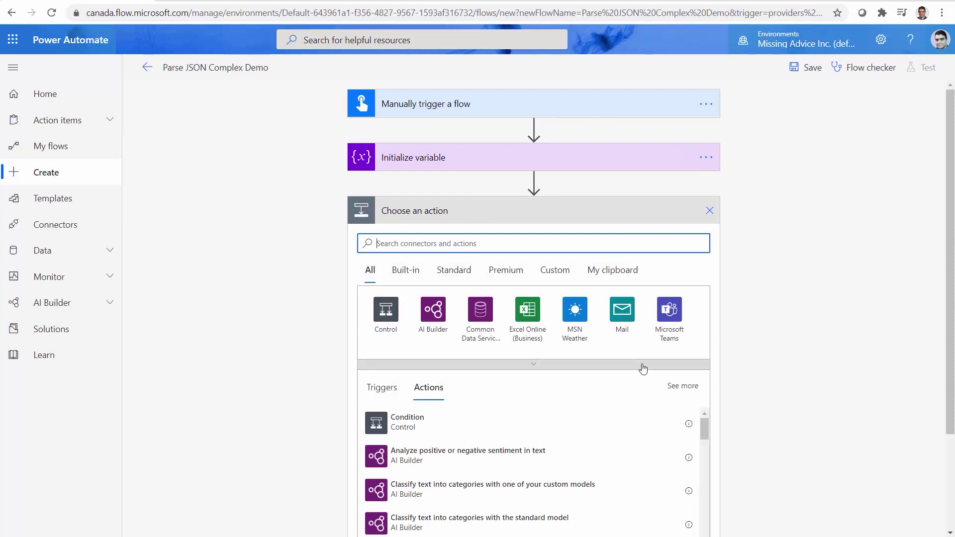
type("Initial")
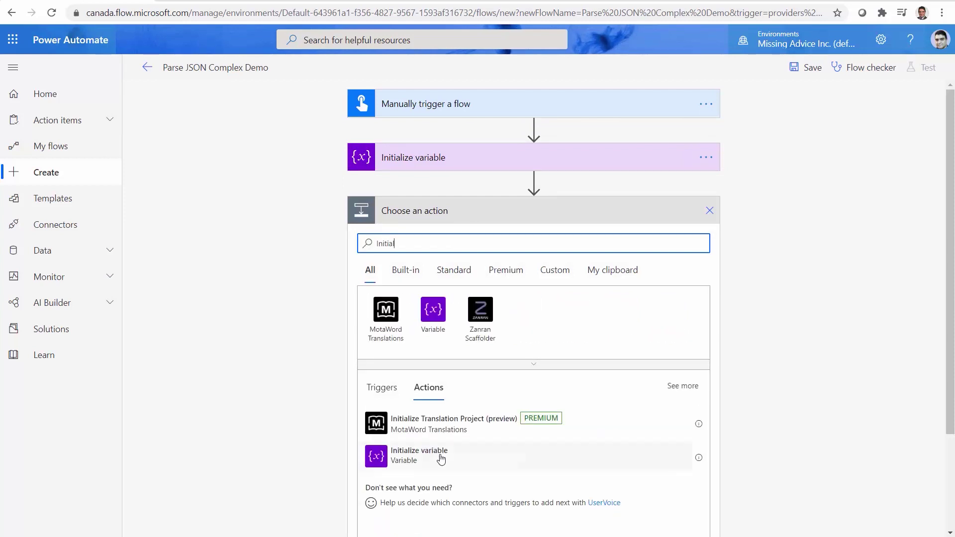
left_click(441, 459)
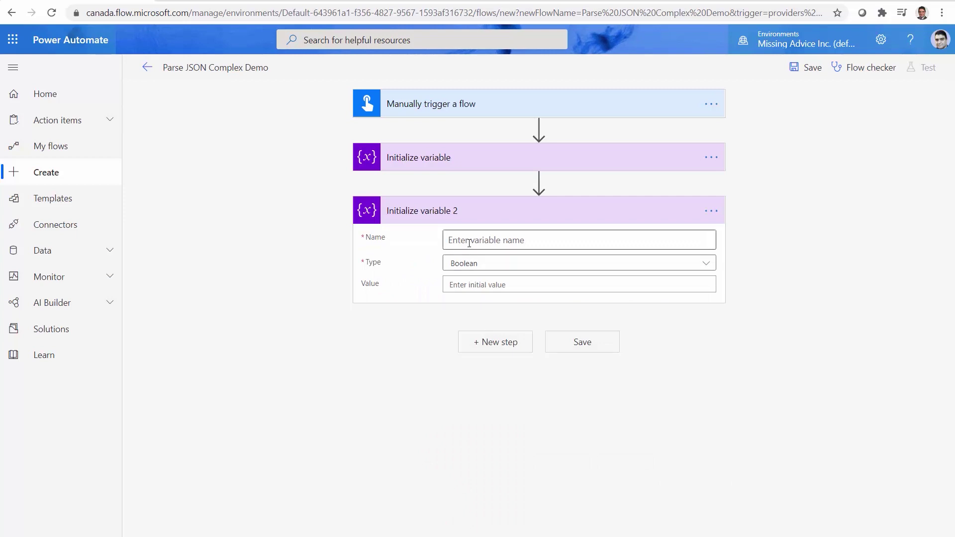
left_click(712, 211)
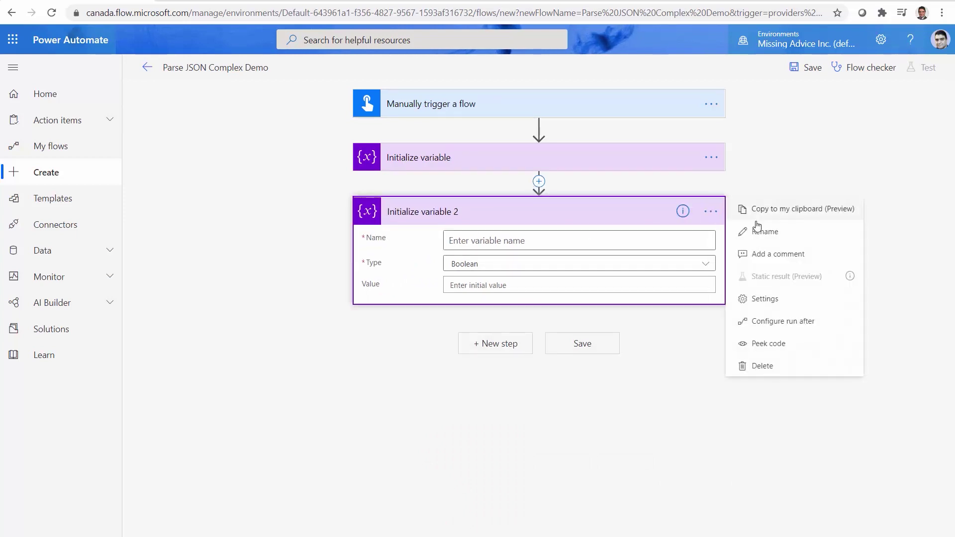
left_click(757, 230)
key("End")
key("ctrl+shift+Left")
key("ctrl+shift+Left")
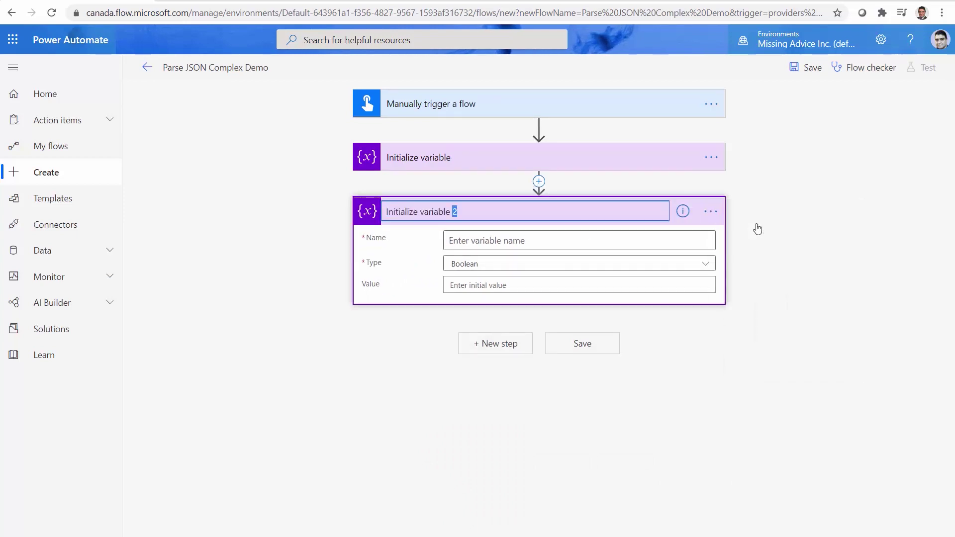
type("Invoices")
Name the new variable Invoices, reusing the word from the action title, and set its type to Array.
key("ctrl+shift+Left")
key("ctrl+c")
left_click(543, 233)
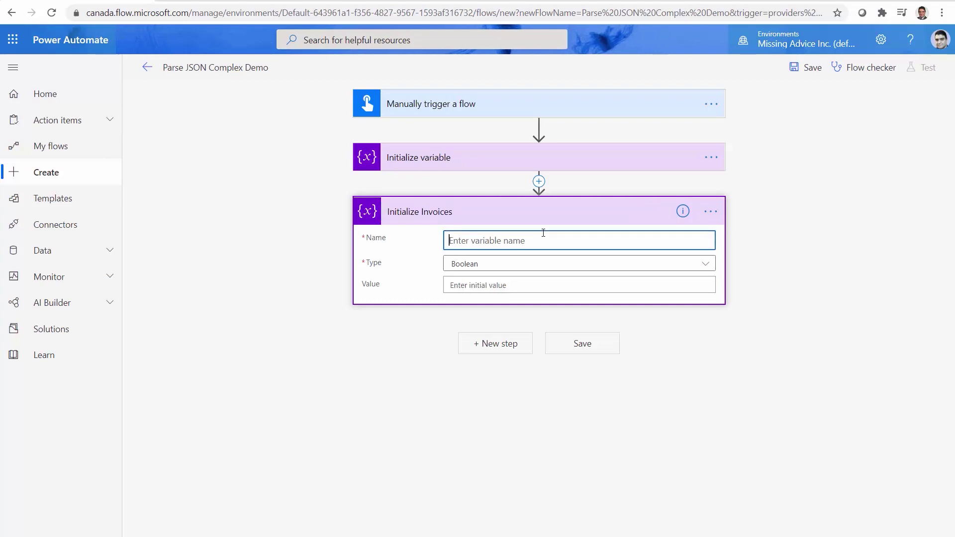
key("ctrl+v")
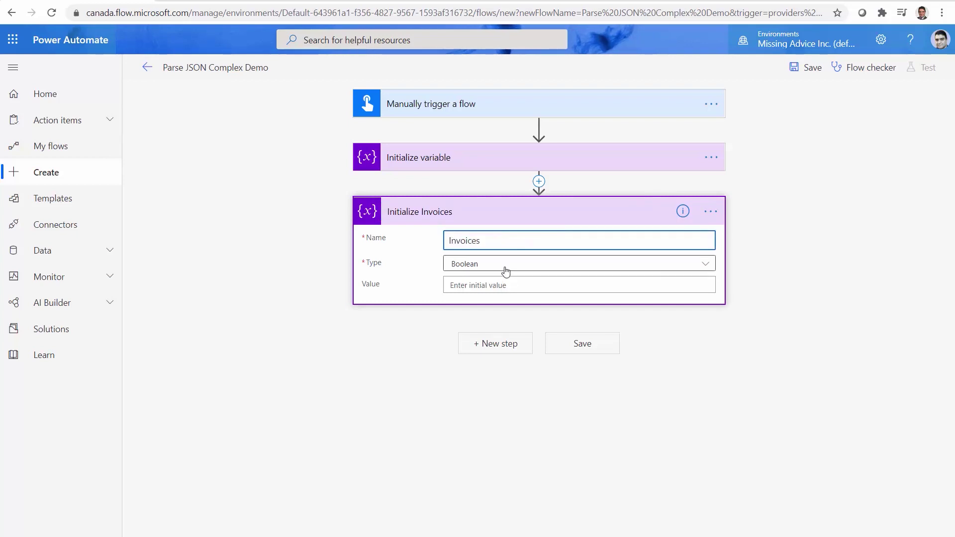
left_click(506, 269)
left_click(453, 396)
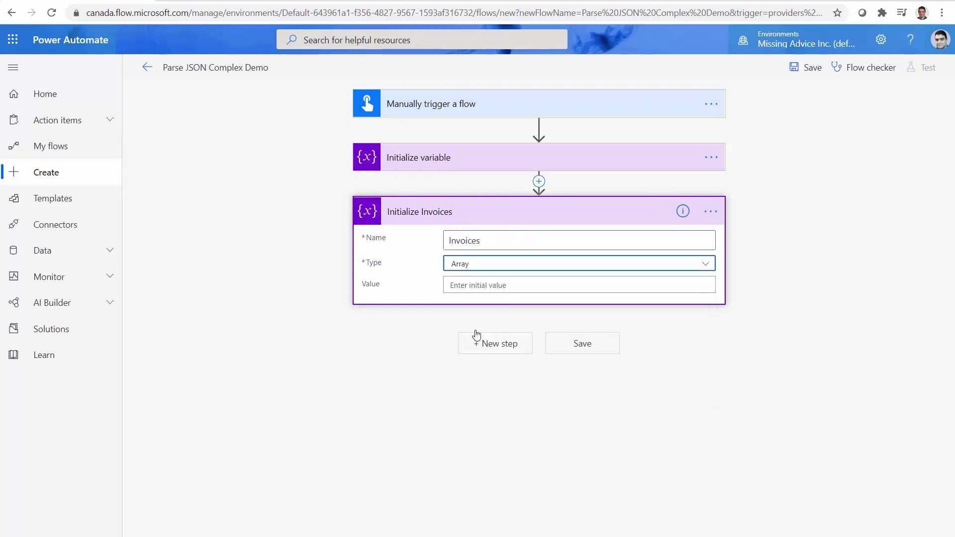
Review the variable name and JSON value in the first Initialize variable action, and collapse it again.
left_click(471, 163)
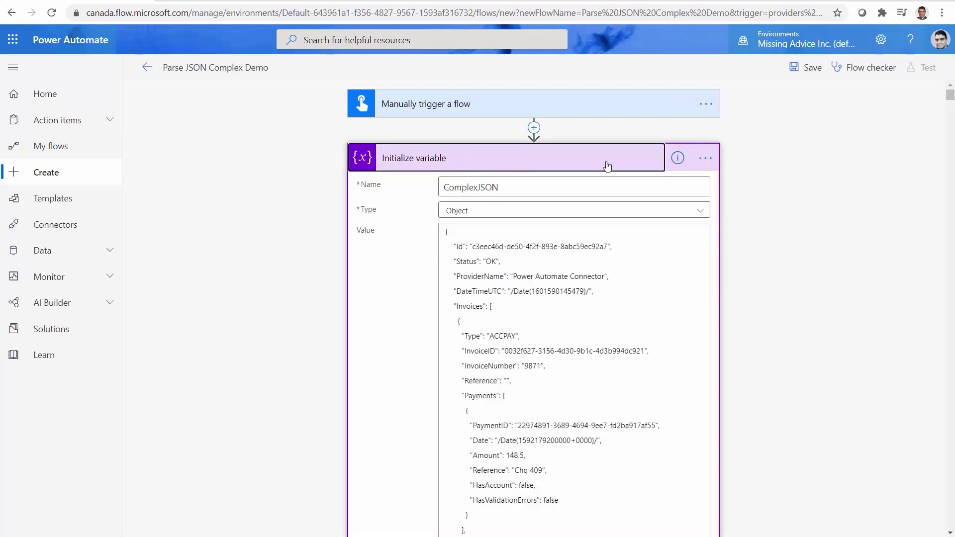
left_click(512, 188)
double_click(517, 189)
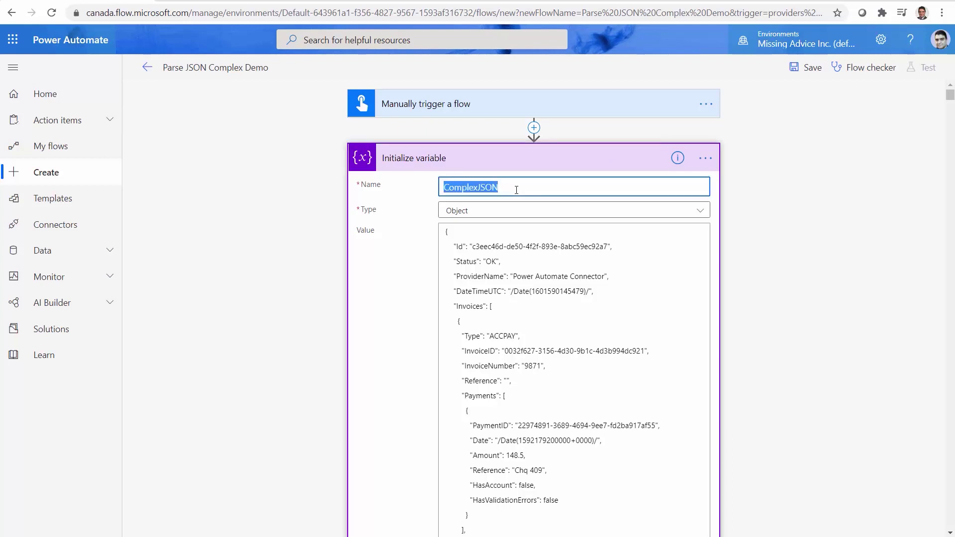
left_click(531, 157)
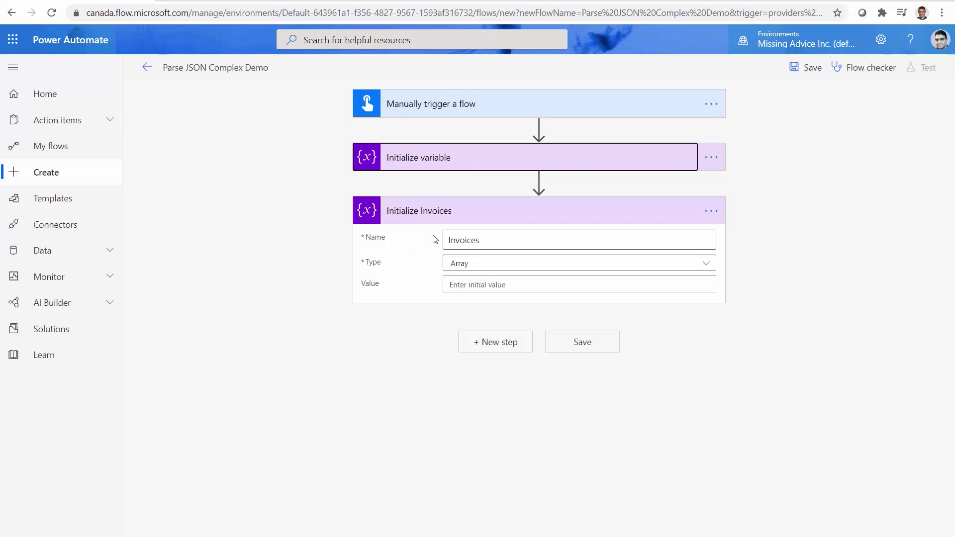
Switch to Visual Studio Code and check the Invoices property name in ComplexJSON.json for the variable's value.
left_click(477, 285)
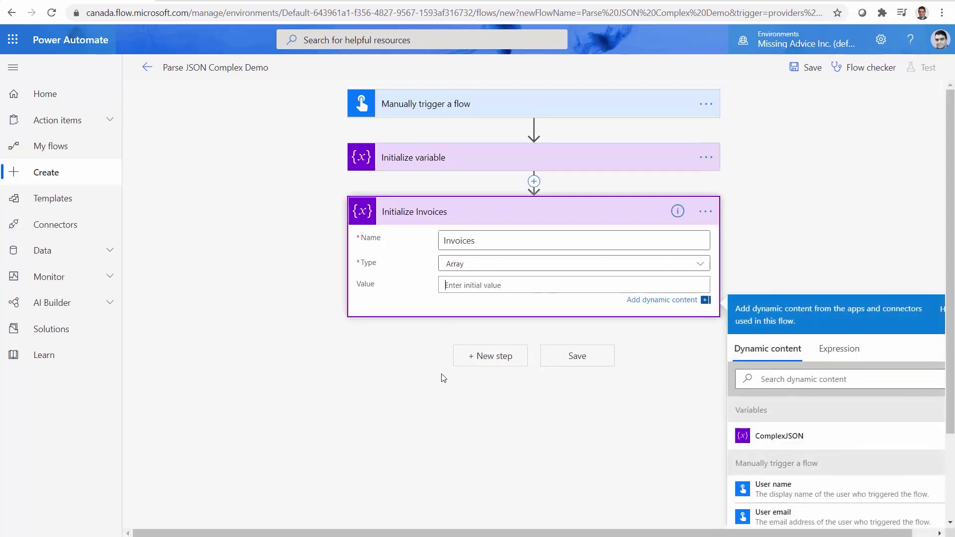
key("alt+Tab")
left_click(225, 256)
double_click(209, 185)
Set the Initialize Invoices value to the expression variables('ComplexJSON').Invoices.
left_click(849, 350)
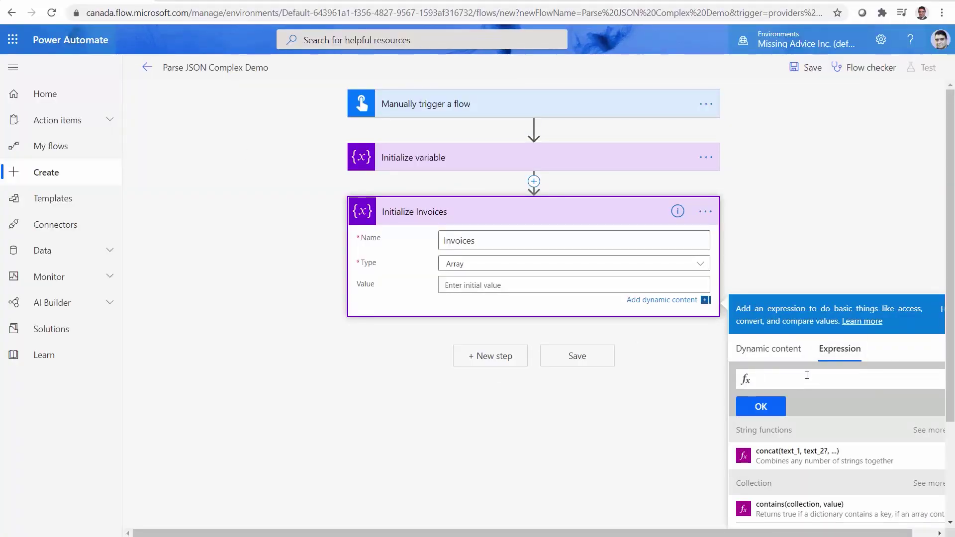
type("varia")
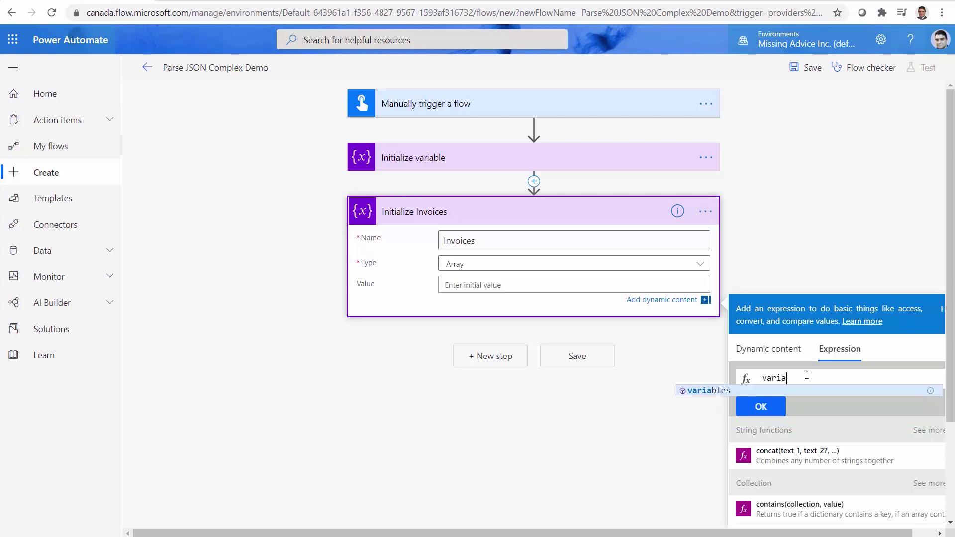
key("Tab")
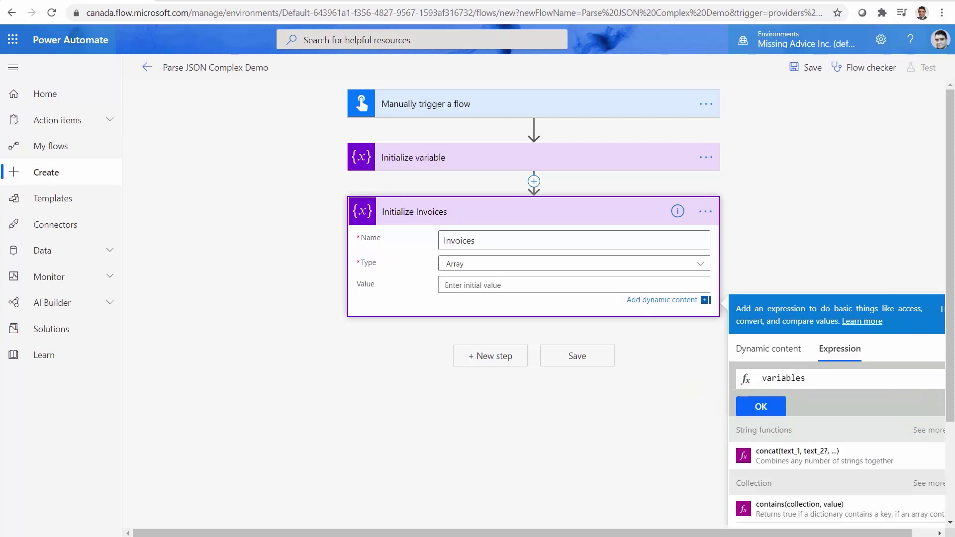
type("(")
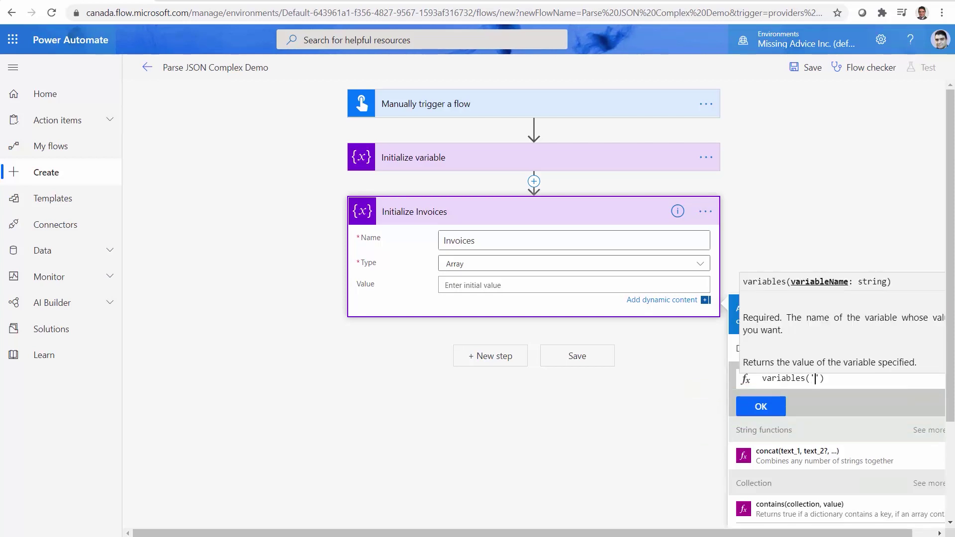
type("'")
type("ComplexJSON")
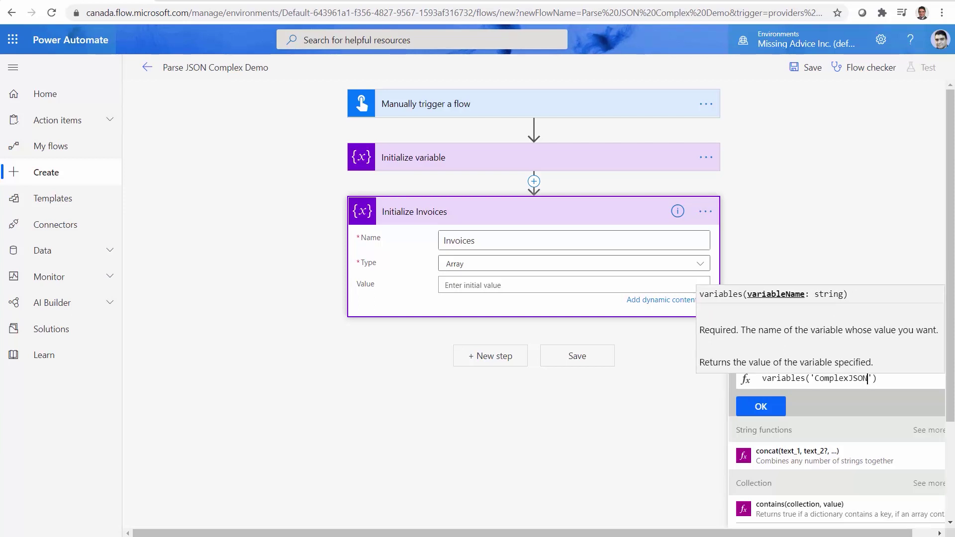
left_click(877, 378)
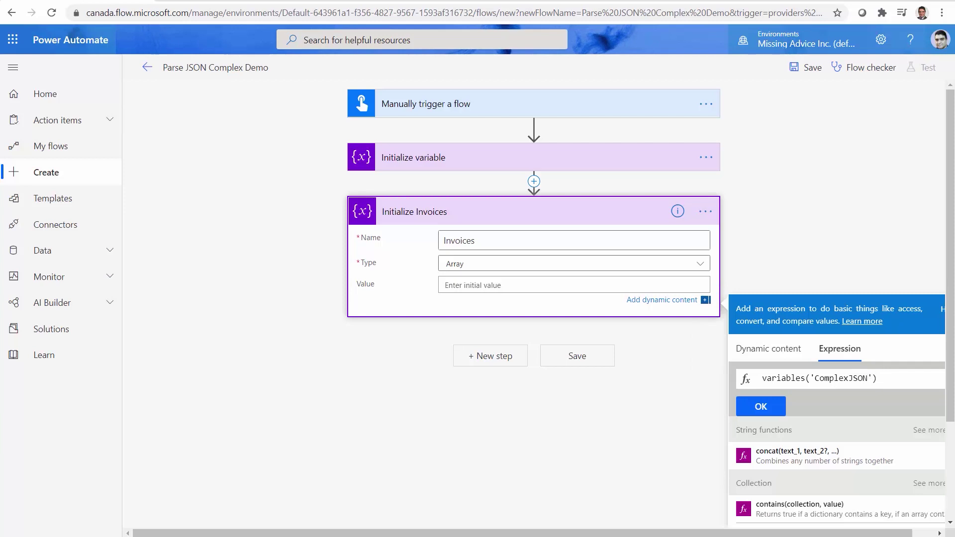
type(".")
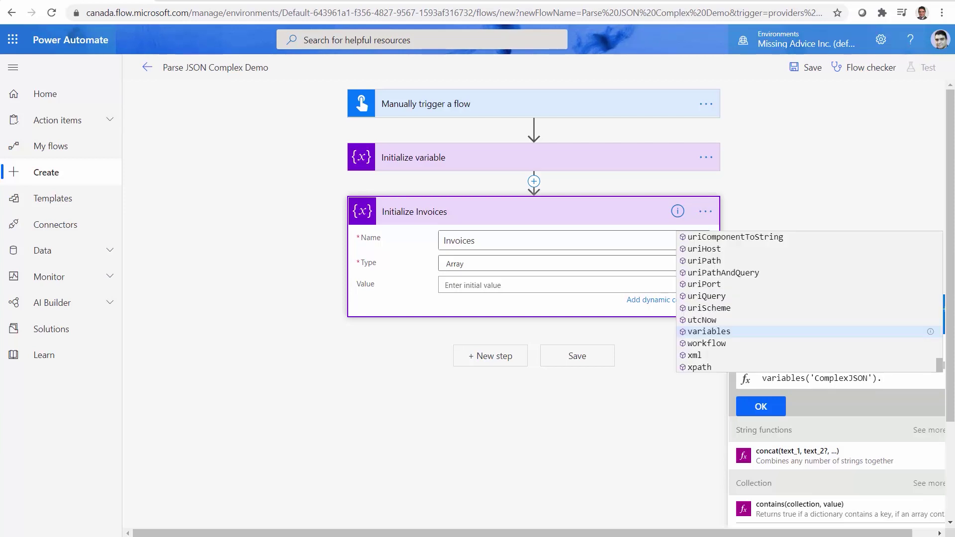
type("Invoices")
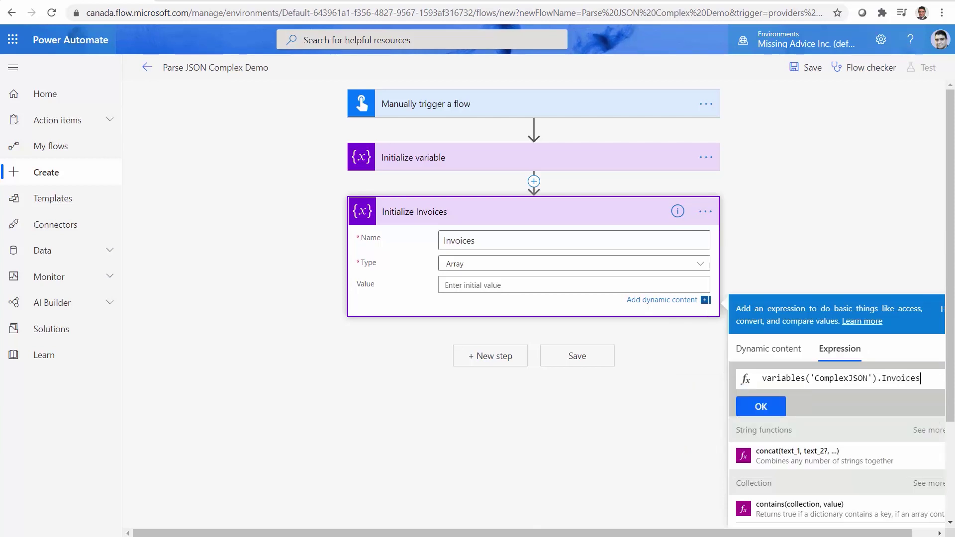
left_click(750, 404)
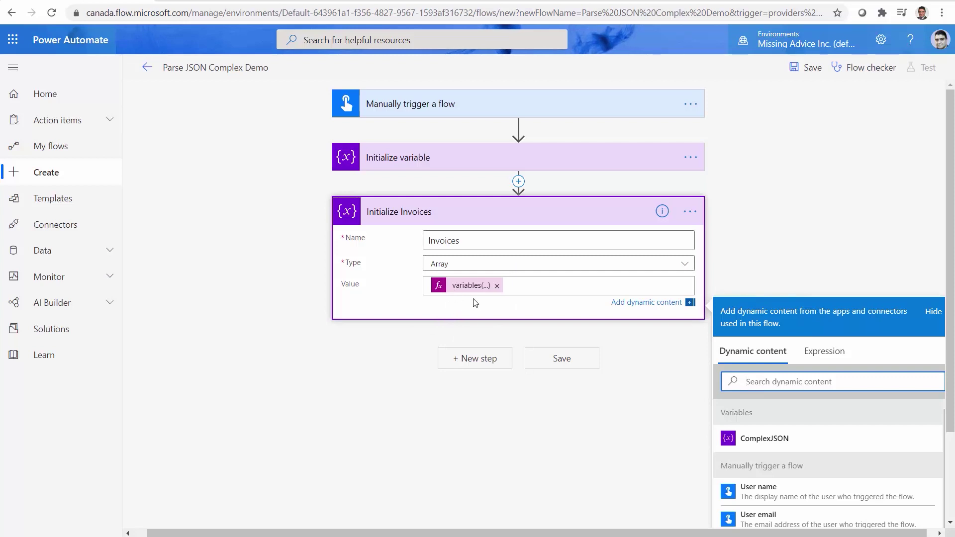
Add an Apply to each loop below Initialize Invoices and use the Invoices variable as its input.
left_click(481, 359)
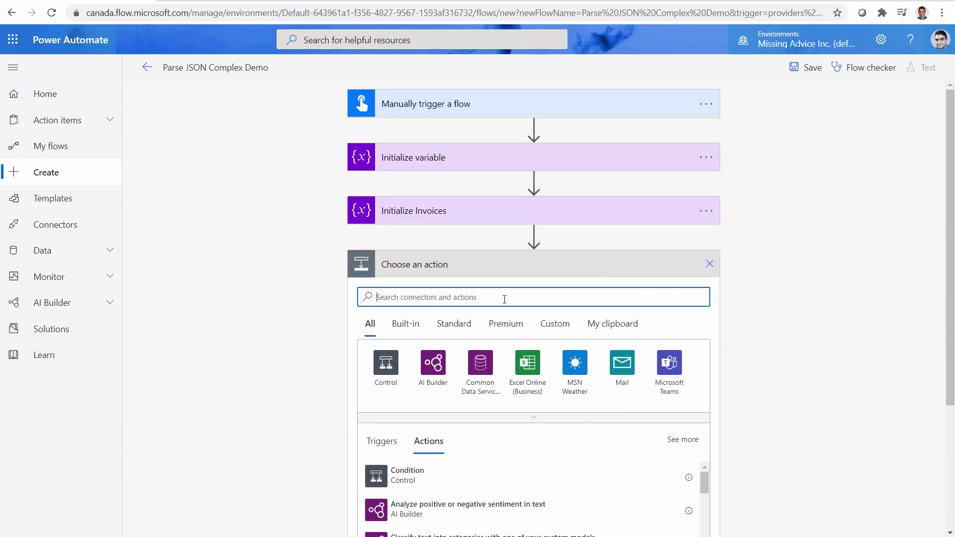
type("Apply")
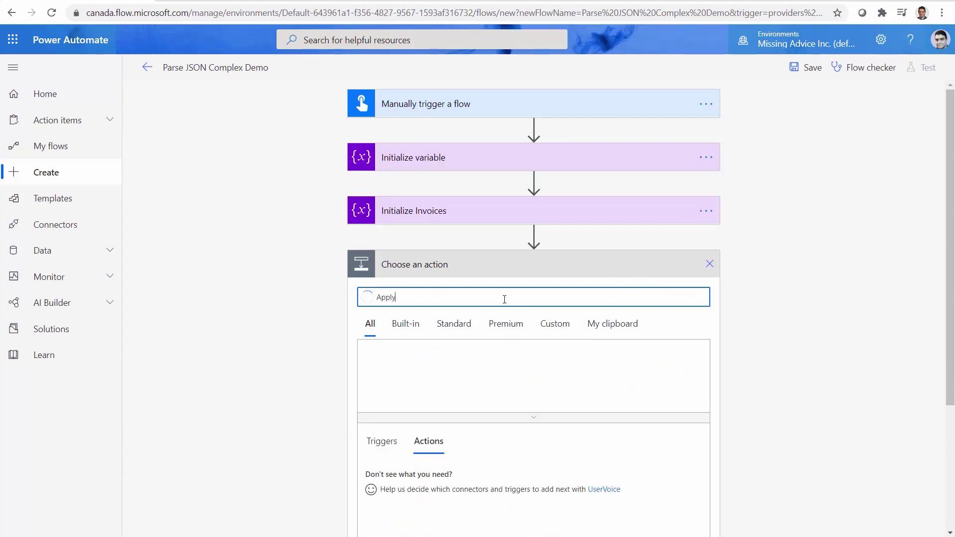
left_click(427, 480)
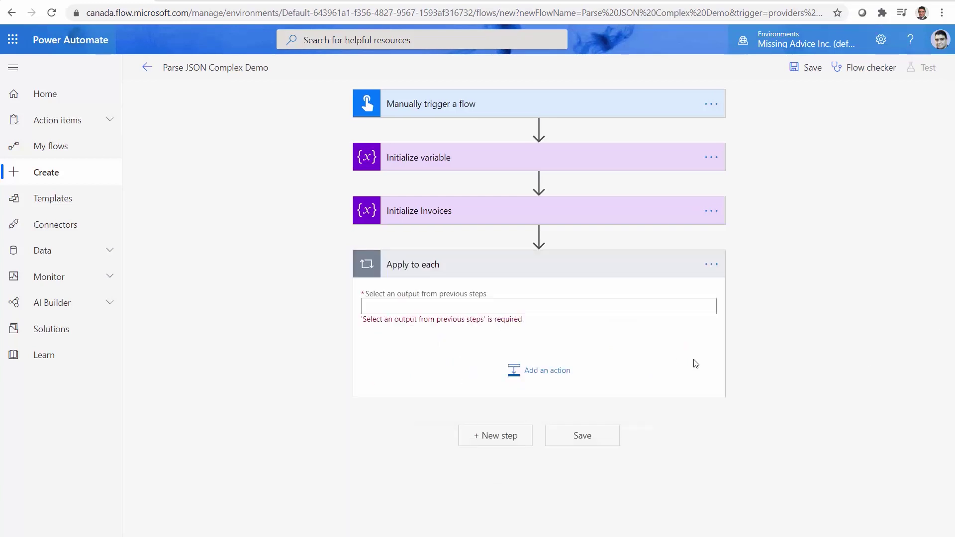
left_click(507, 306)
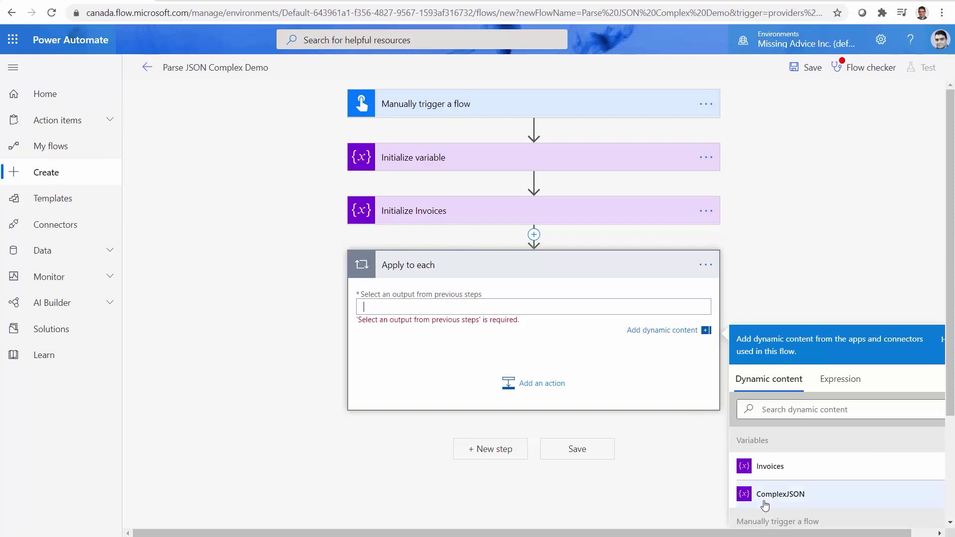
left_click(770, 468)
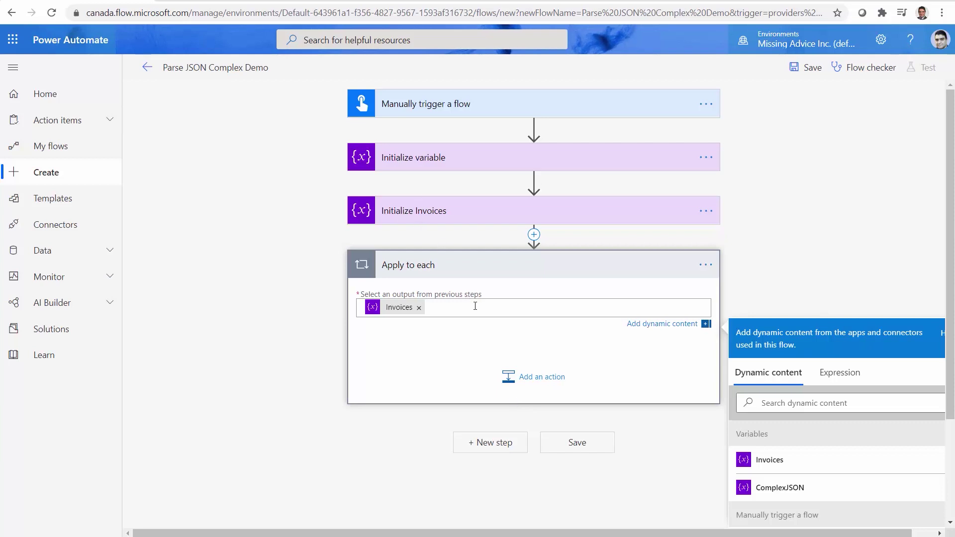
Switch to Visual Studio Code and select the first invoice in ComplexJSON.json, from its opening brace through the closing brace of its Contact object.
key("alt+Tab")
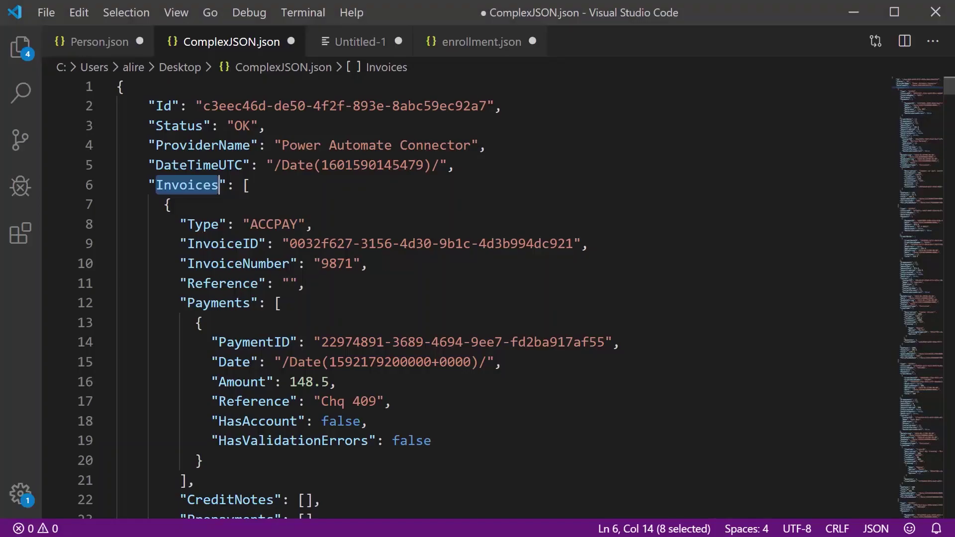
left_click(297, 207)
scroll(214, 293, "down", 20)
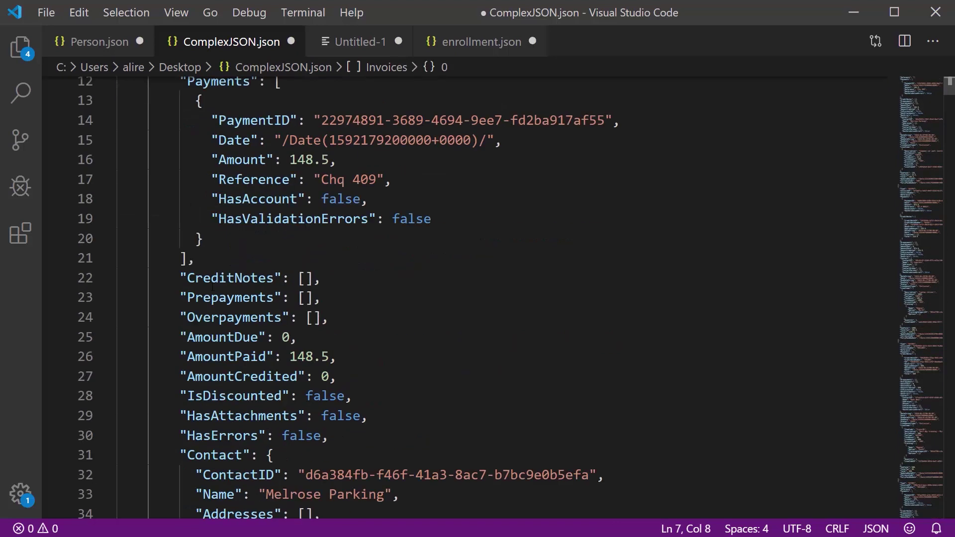
scroll(214, 293, "up", 20)
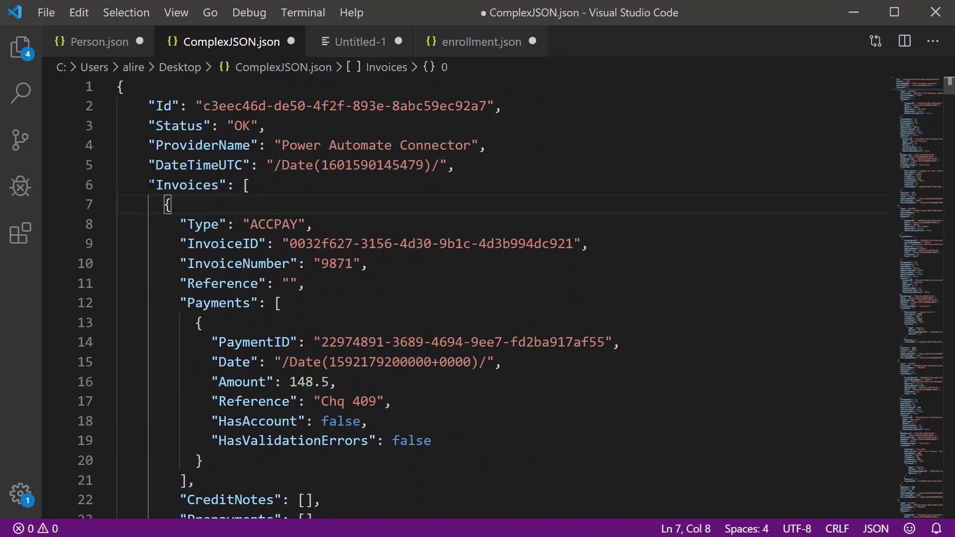
key("Left")
scroll(224, 248, "down", 7)
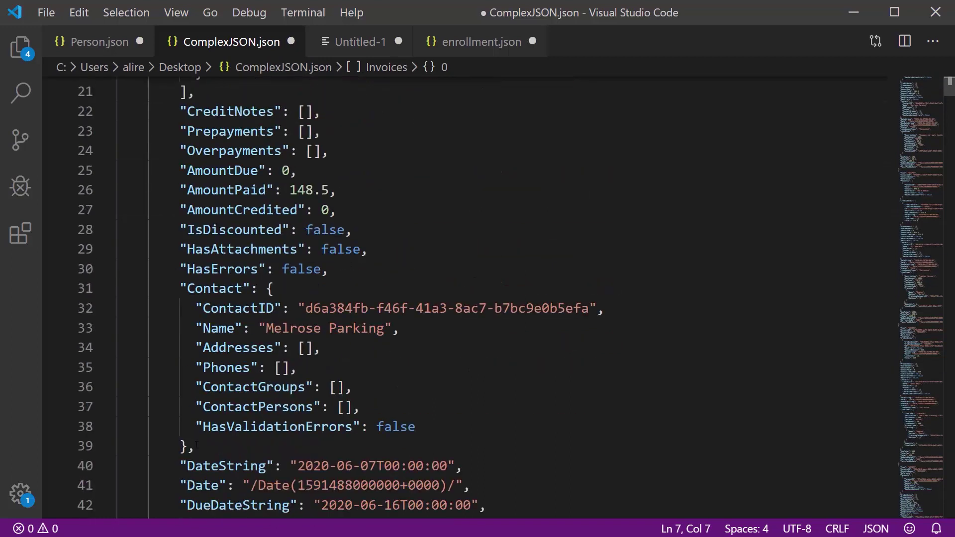
left_click(196, 444, "shift")
scroll(215, 424, "up", 7)
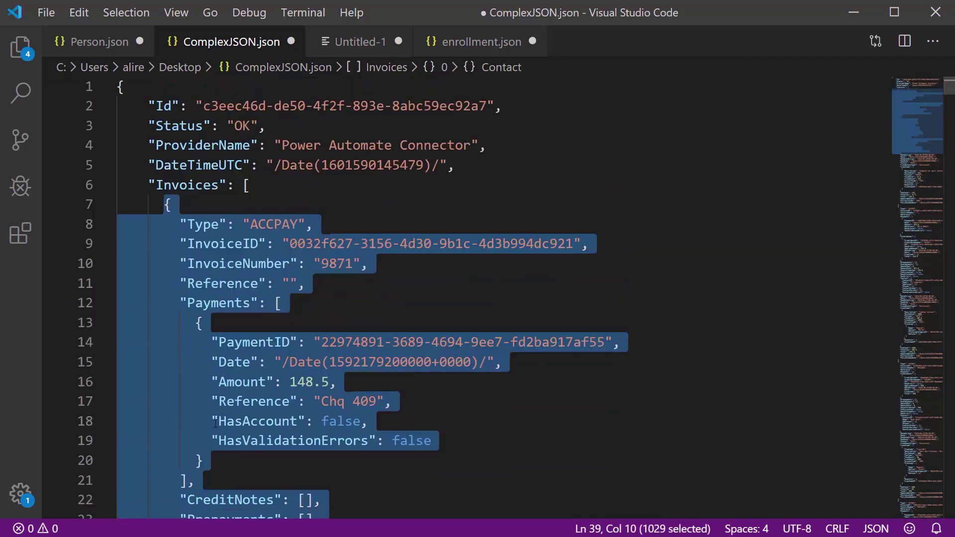
scroll(217, 422, "down", 6)
scroll(220, 424, "up", 5)
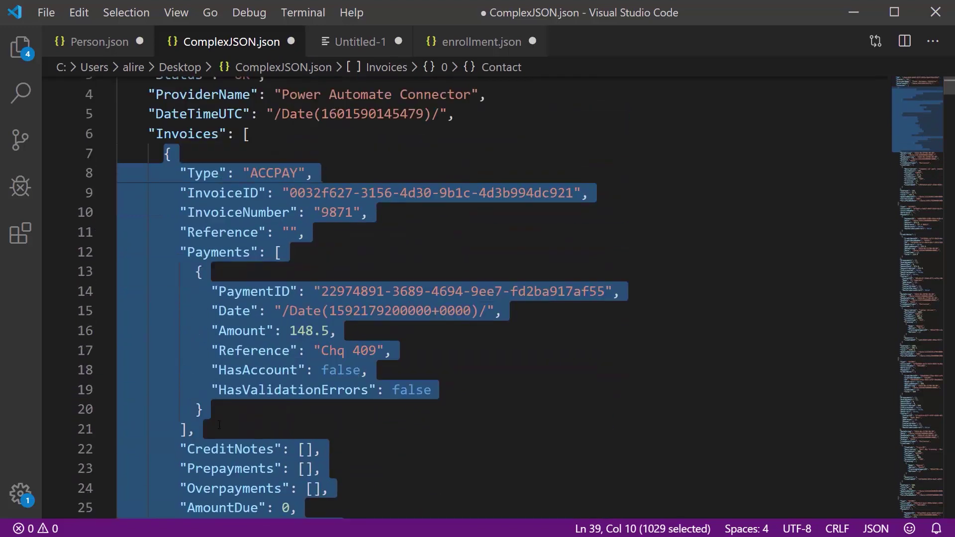
scroll(220, 424, "up", 1)
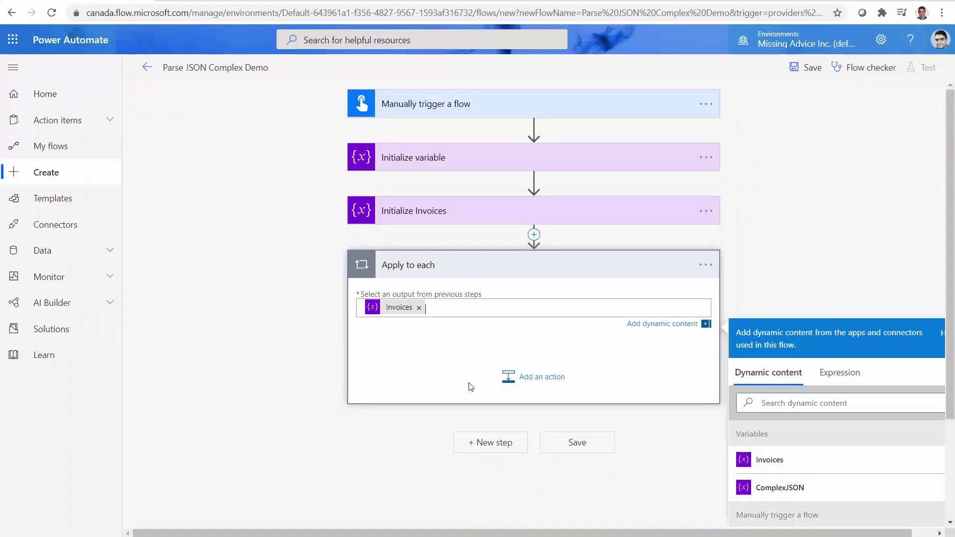
Back in Power Automate, add a Parse JSON data operation inside the Apply to each loop.
left_click(534, 382)
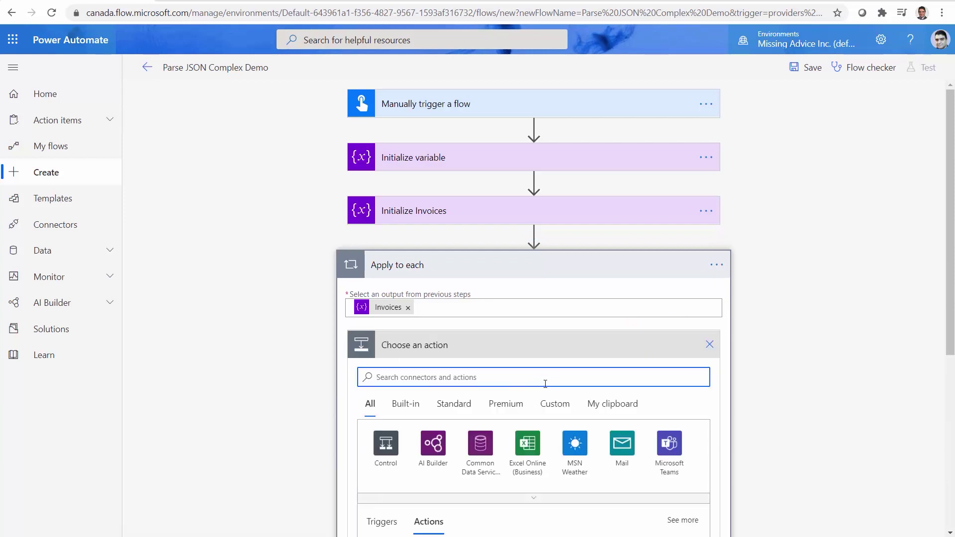
type("Parse")
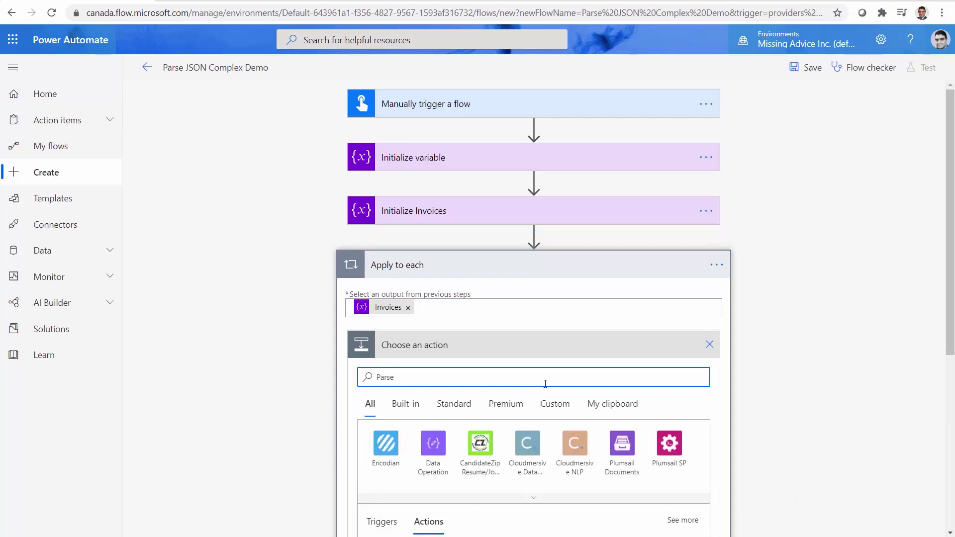
scroll(523, 395, "down", 5)
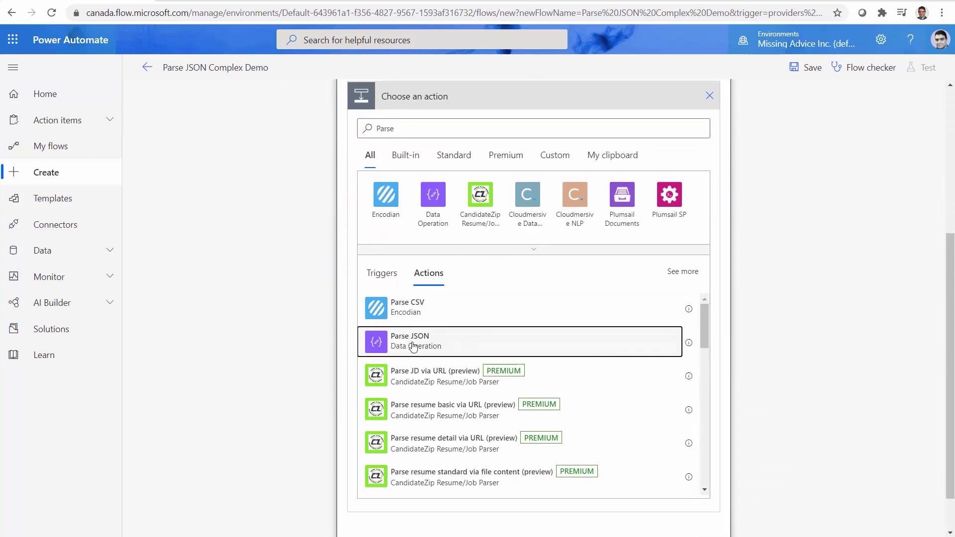
left_click(413, 346)
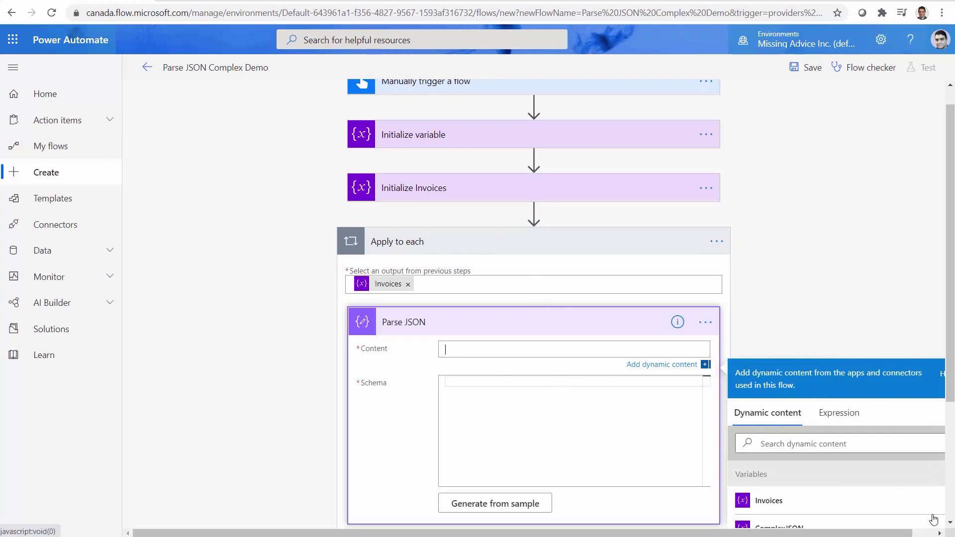
Set the Parse JSON content to the Current item of the Apply to each loop.
left_click(939, 533)
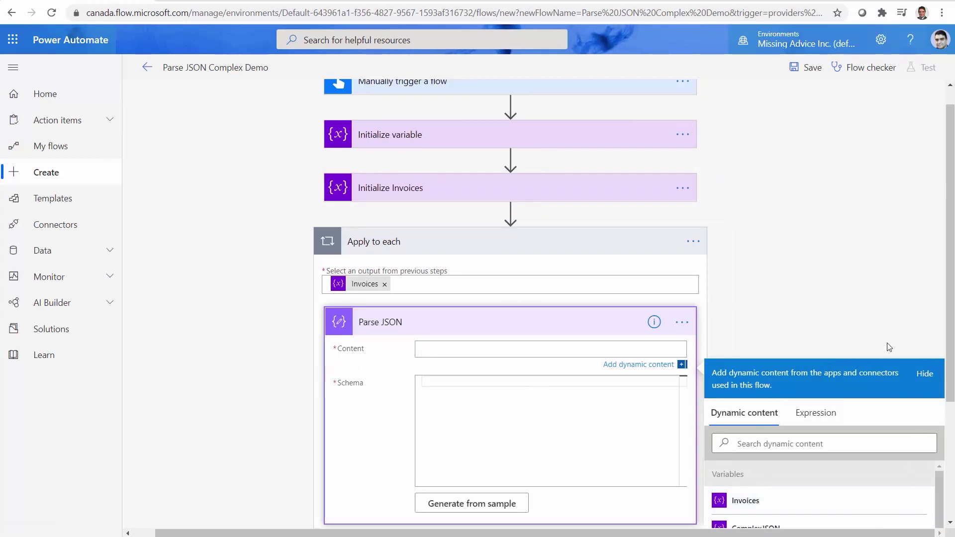
scroll(890, 347, "down", 3)
scroll(888, 377, "down", 5)
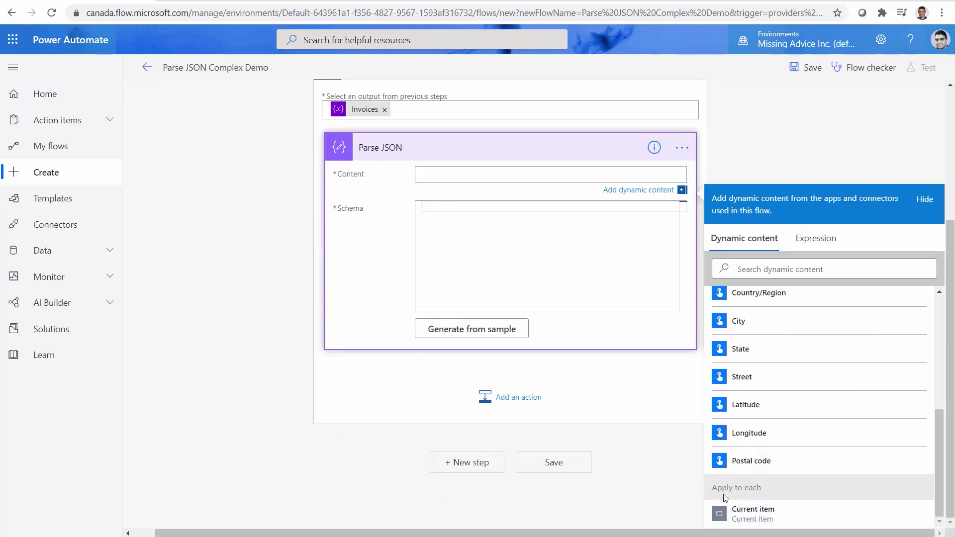
left_click(766, 516)
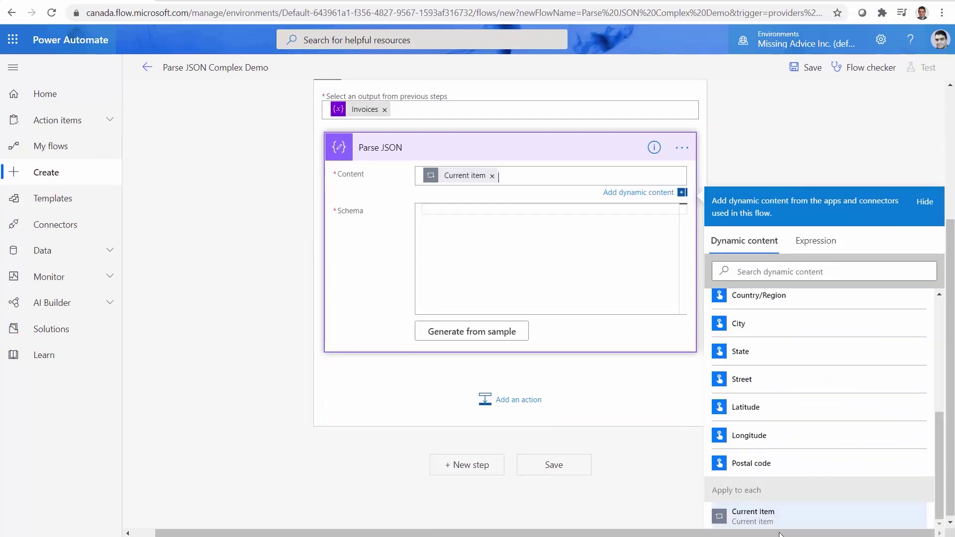
left_click(492, 239)
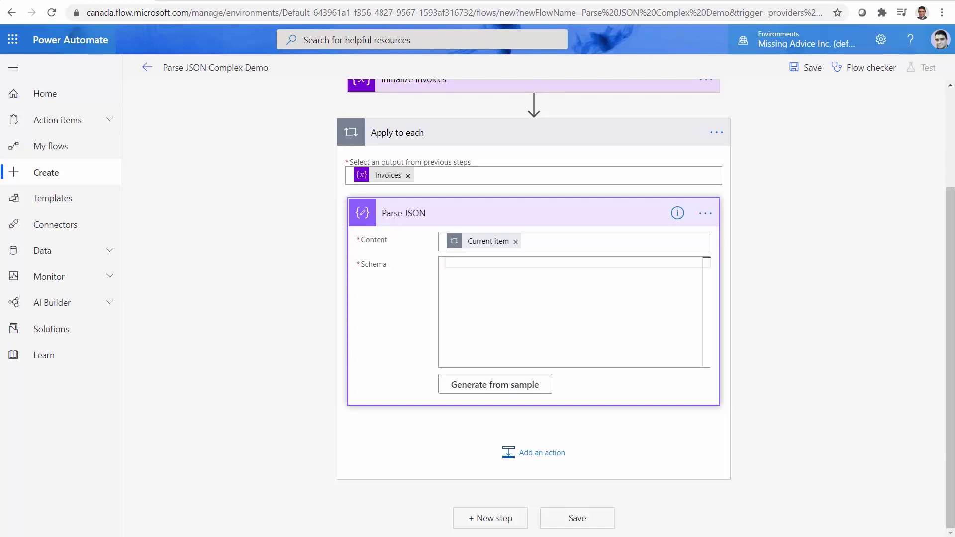
Switch to Visual Studio Code, copy the selected invoice JSON into the empty Untitled-1 file and check its first properties.
key("alt+Tab")
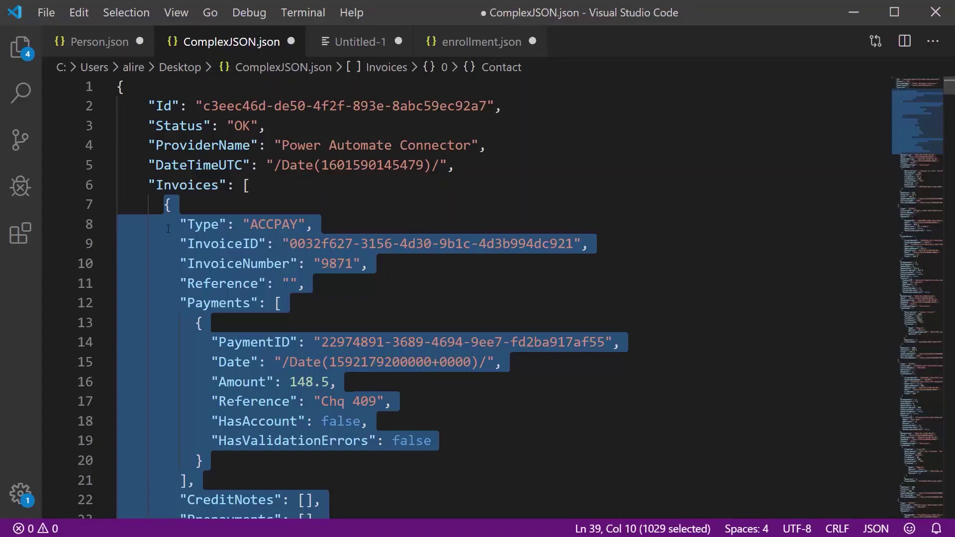
scroll(222, 364, "down", 7)
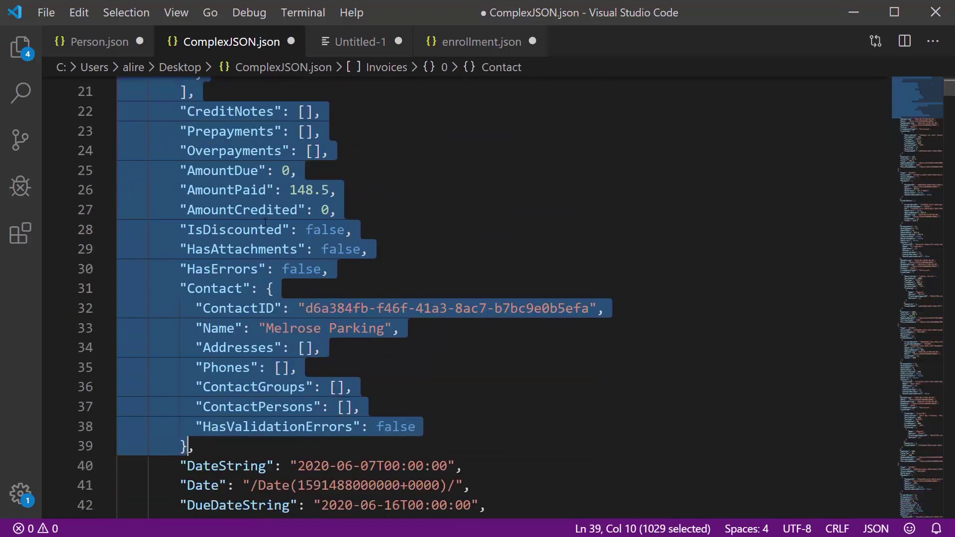
right_click(266, 224)
left_click(320, 332)
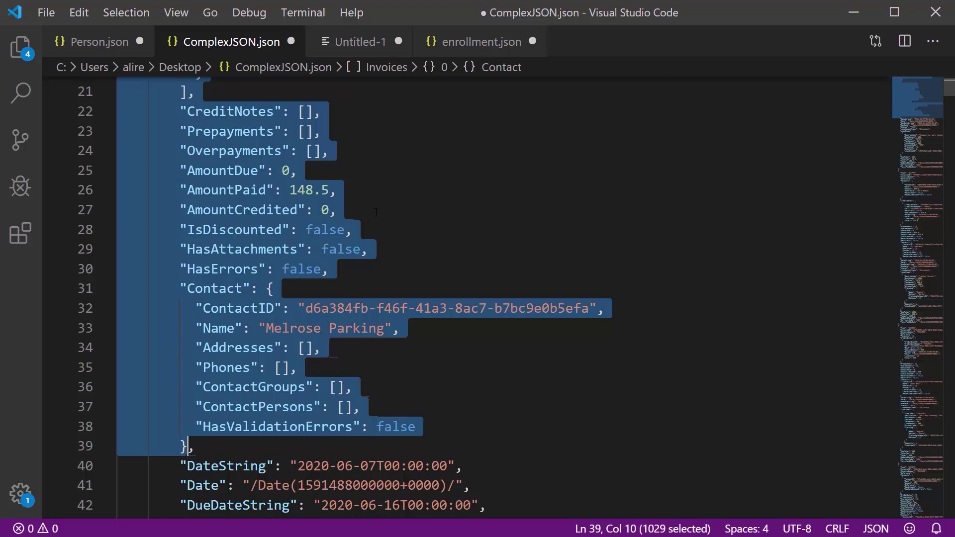
left_click(337, 41)
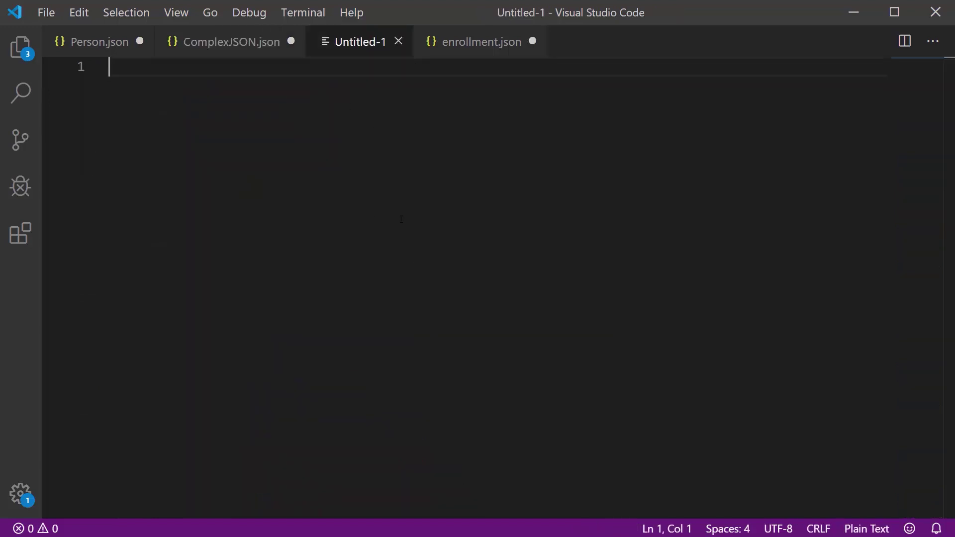
key("ctrl+v")
scroll(279, 138, "up", 4)
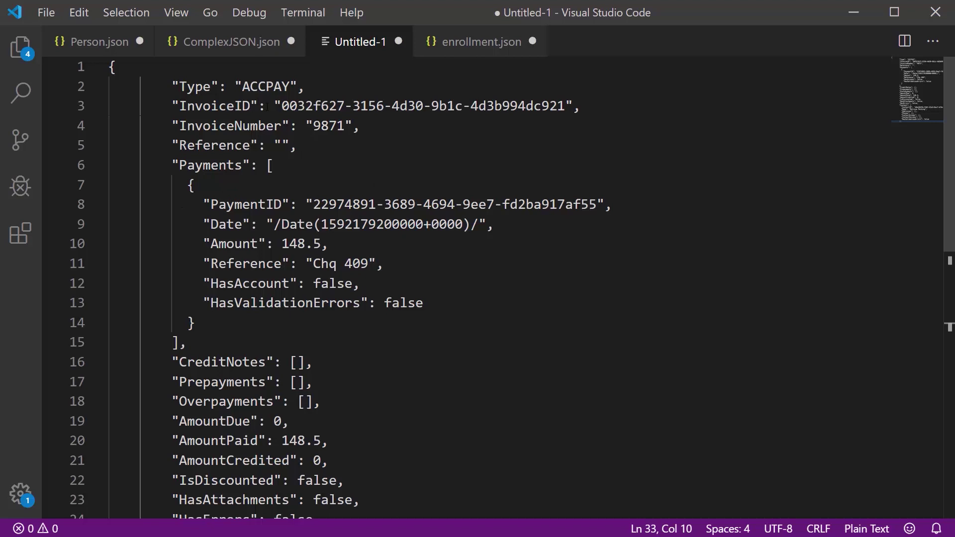
left_click(219, 87)
left_click(195, 106)
left_click(203, 126)
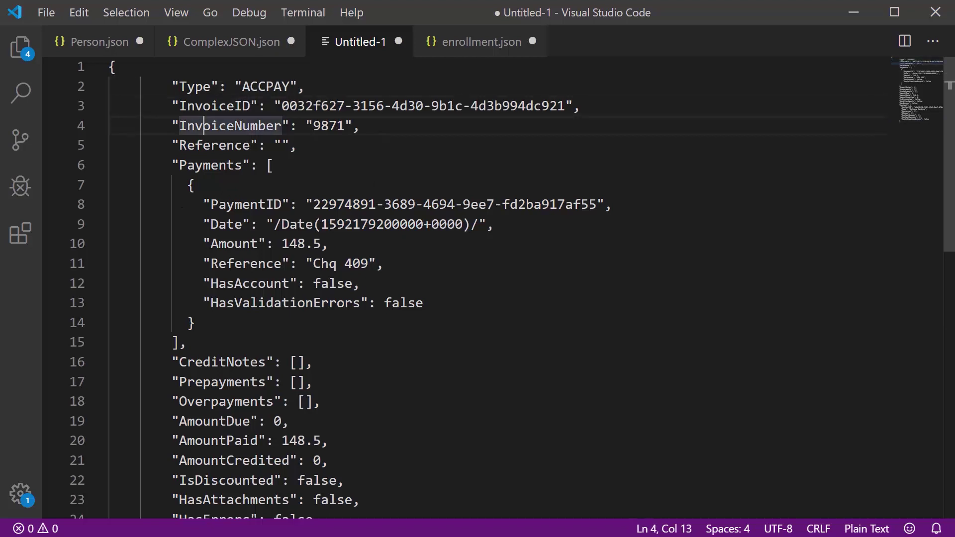
Delete the invoice properties from the top-level Reference through AmountDue, including the whole Payments array, in Untitled-1.
key("Down")
key("Down")
key("Up")
key("Home")
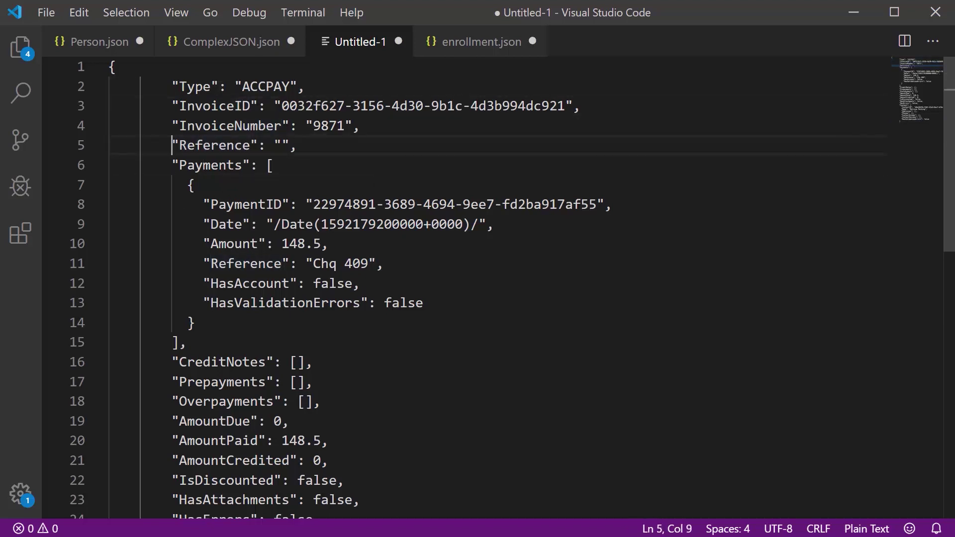
key("Home")
key("shift+Down")
key("shift+Down")
key("shift+Down")
key("shift+Down")
key("shift+Down")
key("shift+Down")
key("shift+Down")
key("shift+Down")
key("shift+Down")
key("shift+Down")
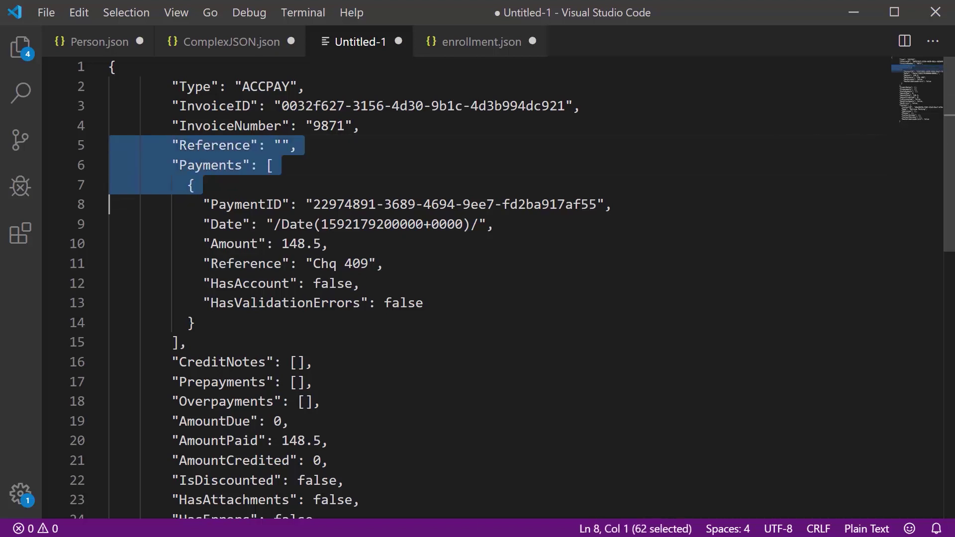
key("shift+Down")
key("shift+Down")
key("shift+Down")
key("shift+Down")
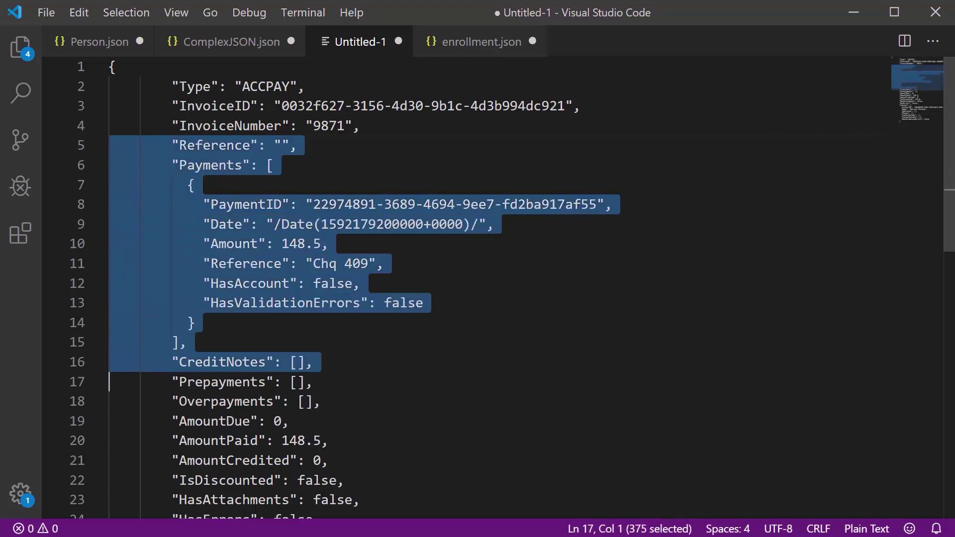
key("shift+Down")
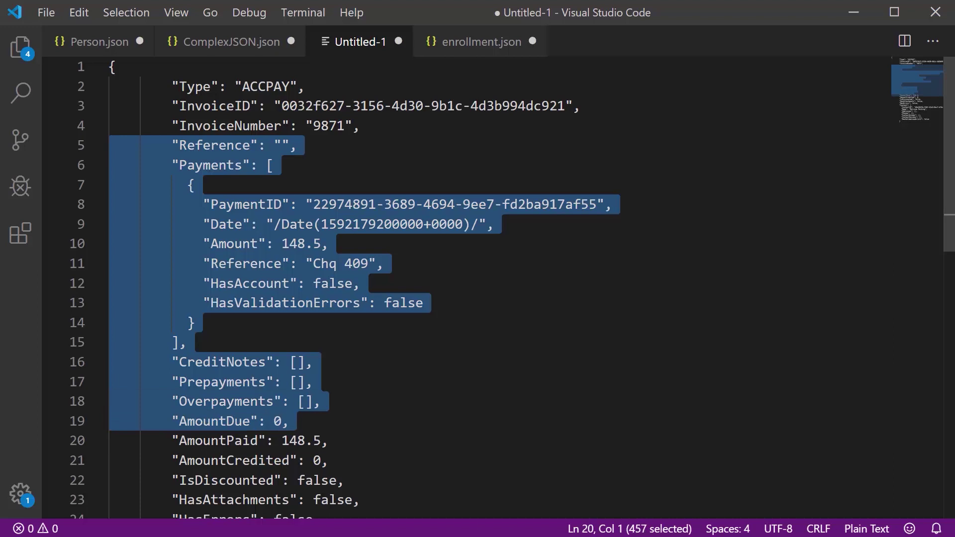
key("Delete")
Delete the AmountCredited, IsDiscounted, HasAttachments and HasErrors properties, keeping AmountPaid and Contact.
key("Down")
key("shift+Down")
key("shift+Down")
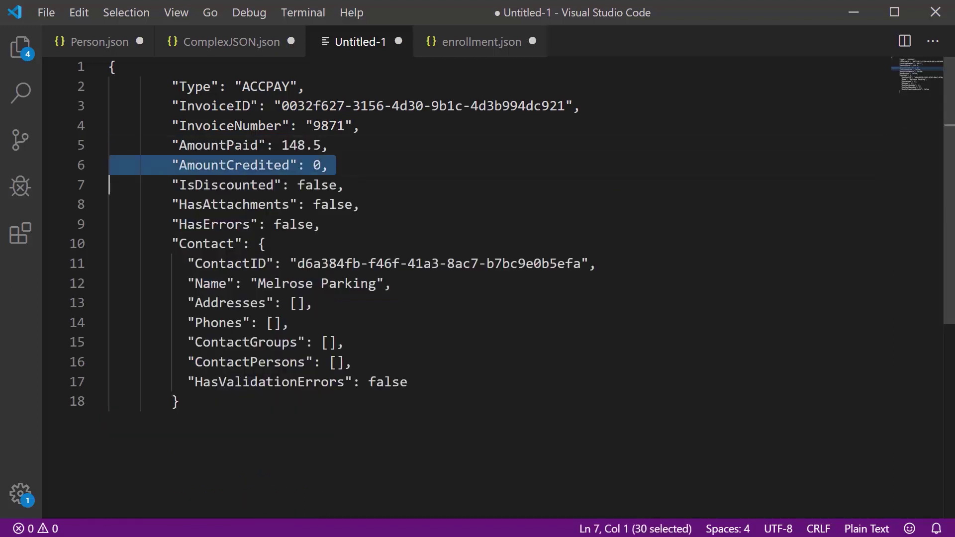
key("shift+Down")
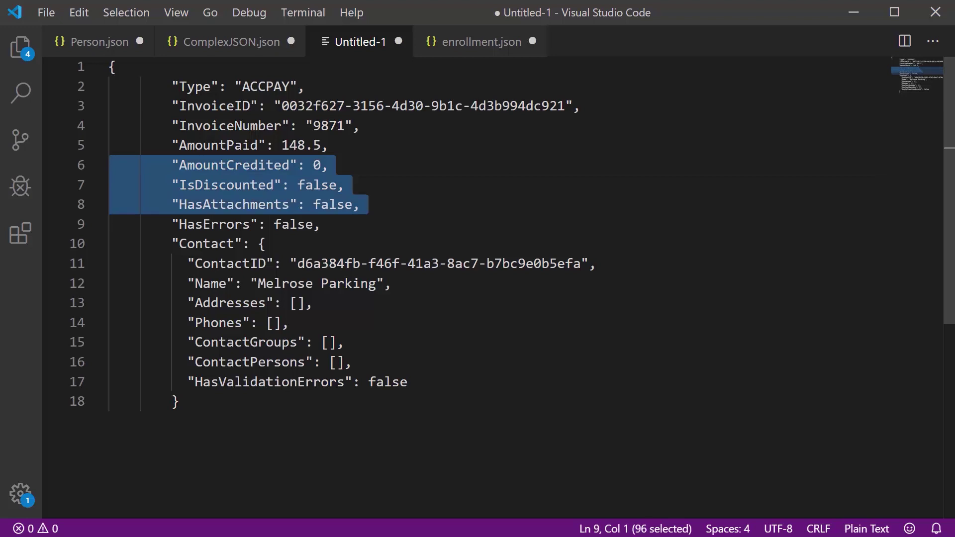
key("shift+Down")
key("Delete")
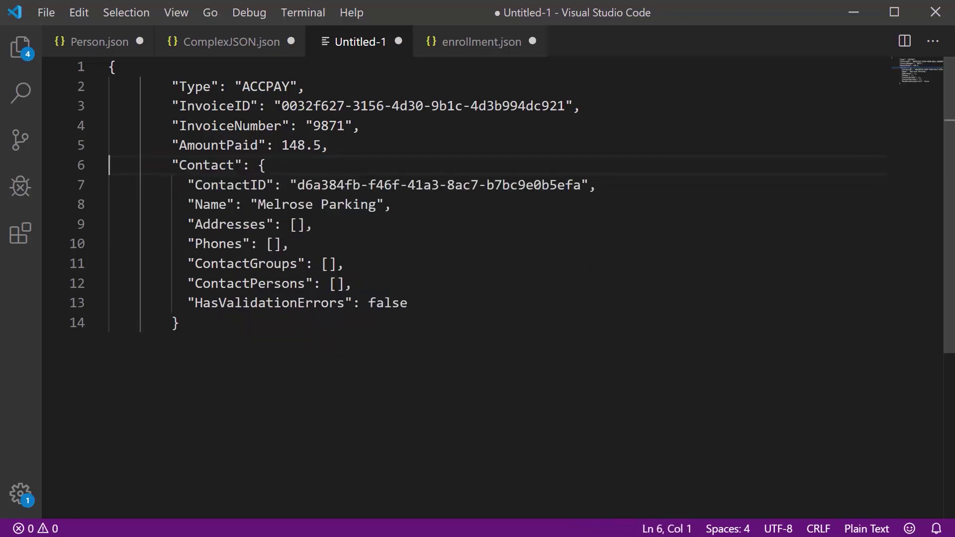
Inside the Contact object, delete ContactID and all properties from Addresses through HasValidationErrors, keeping only Name.
left_click(110, 184)
key("shift+Down")
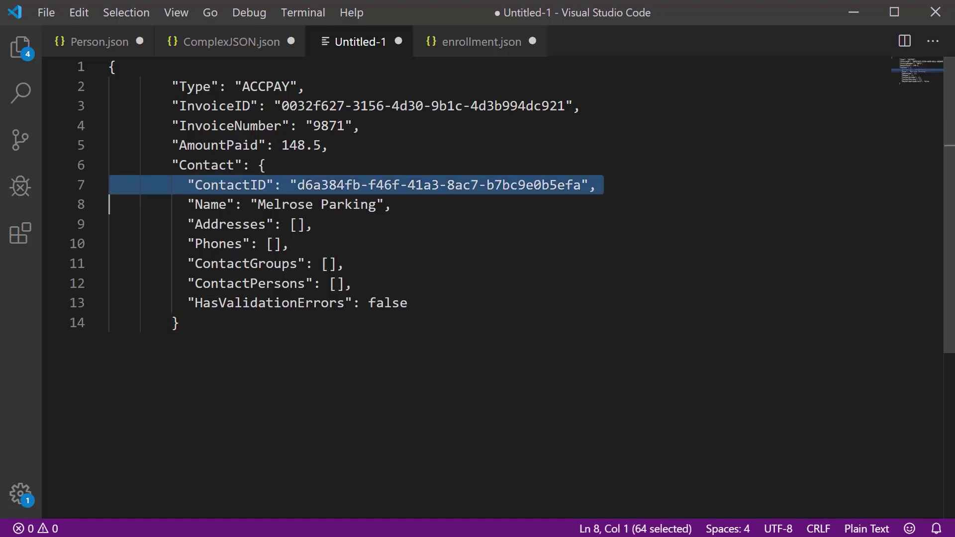
key("Delete")
left_click(109, 204)
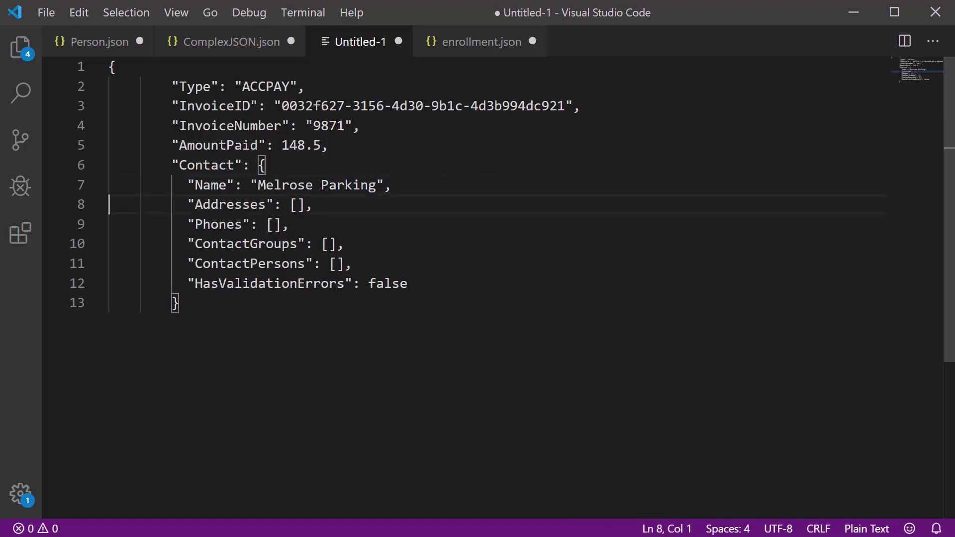
key("shift+Down")
key("shift+Down")
key("shift+Down")
key("shift+Down")
key("shift+Down")
key("shift+Down")
key("shift+Up")
key("shift+Down")
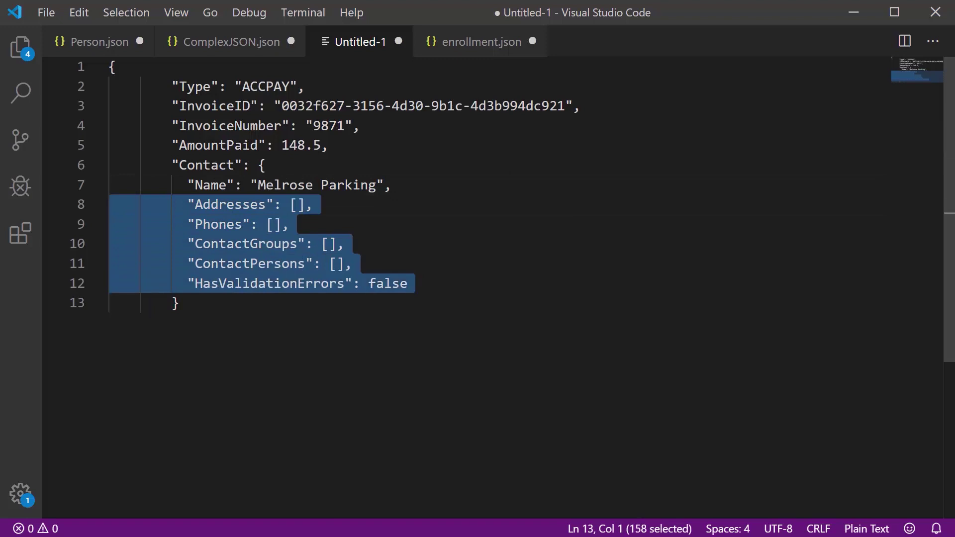
key("Delete")
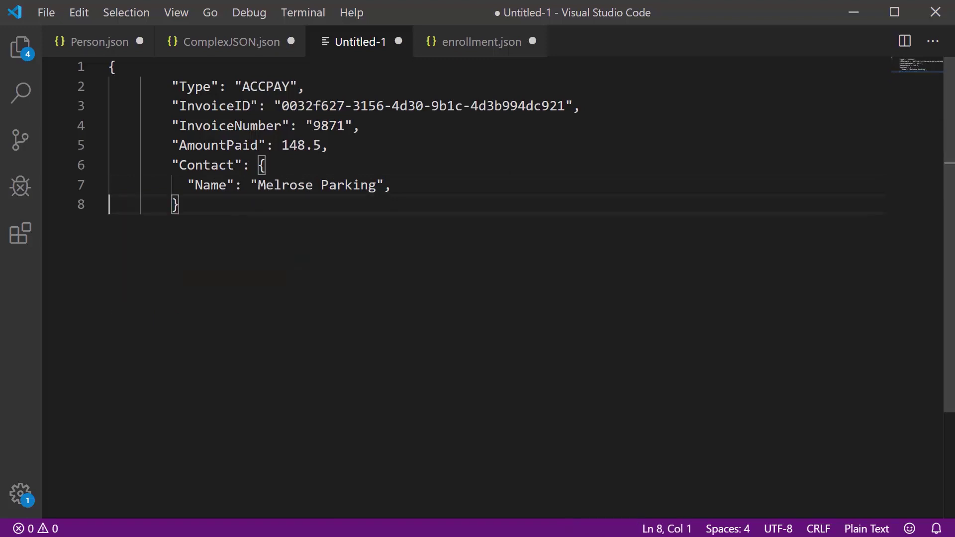
Remove the trailing comma after the contact's Name value and add a closing brace on a new line for the invoice object.
left_click(400, 190)
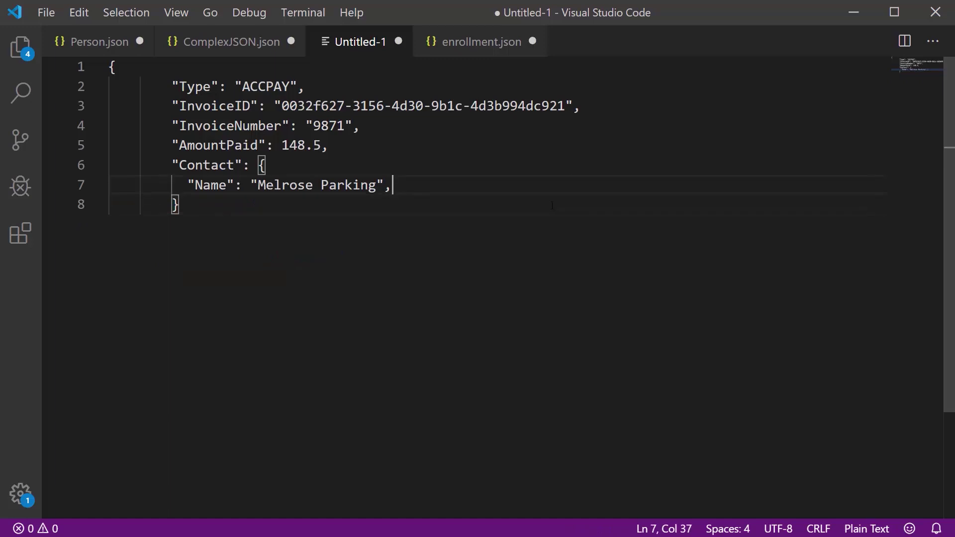
key("BackSpace")
type(",")
key("BackSpace")
left_click(552, 206)
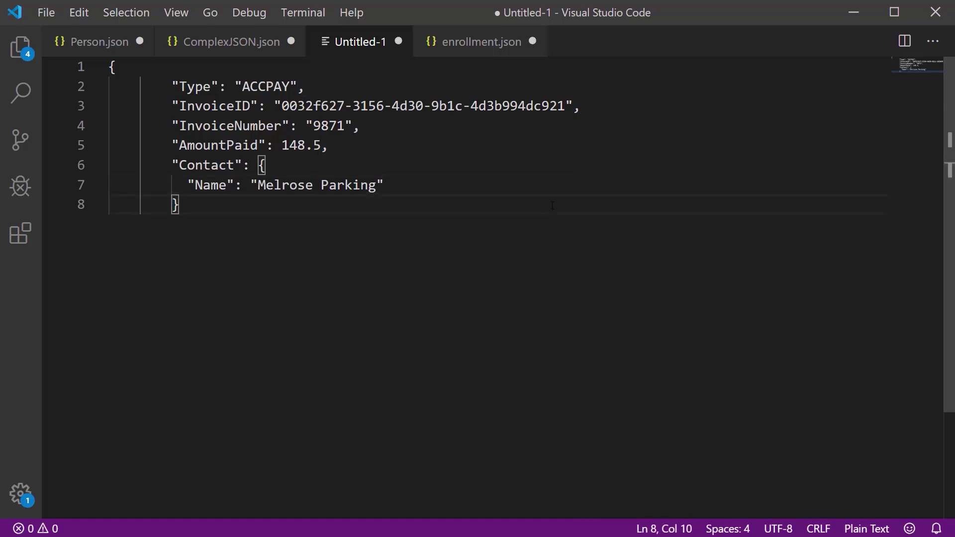
key("Return")
key("BackSpace")
key("BackSpace")
type("}")
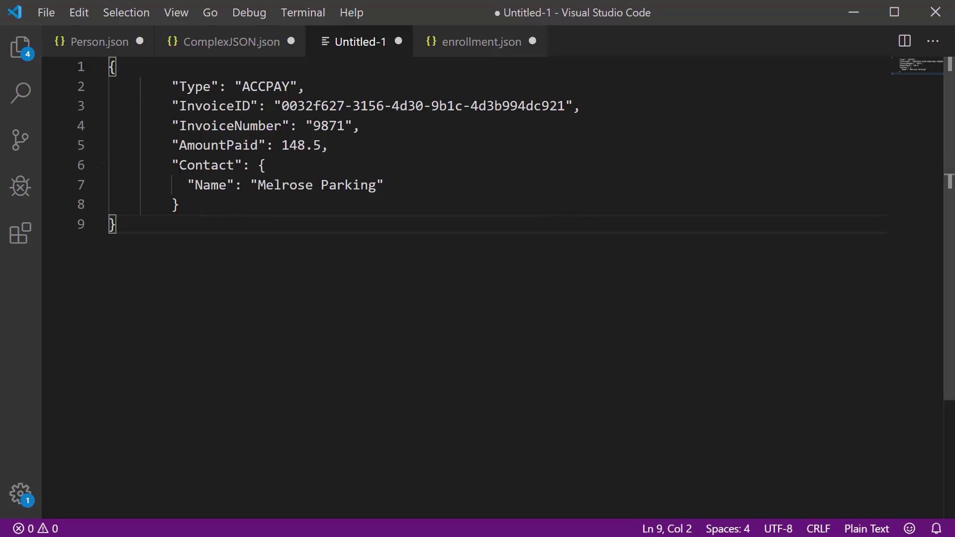
Highlight the Contact property and its nested object to examine how it is structured.
double_click(183, 165)
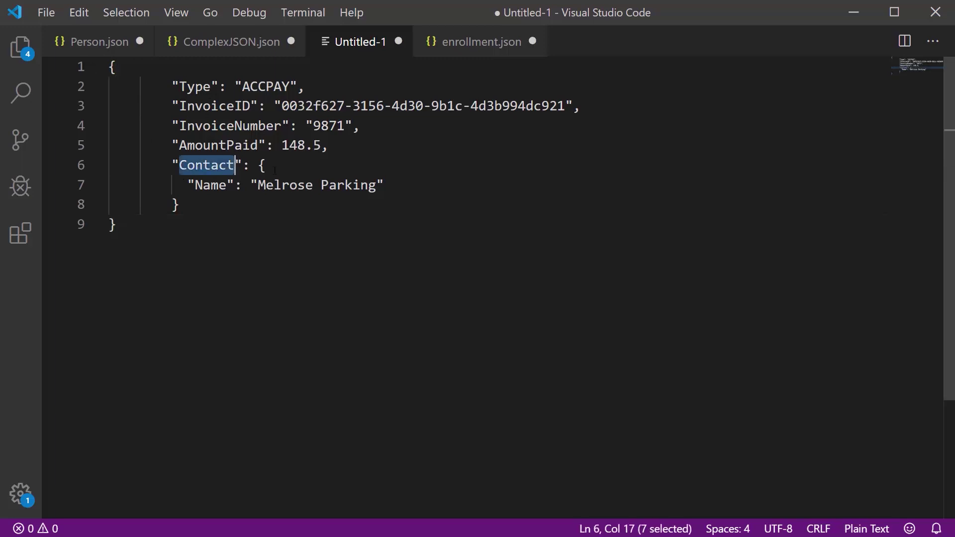
left_click(258, 165)
left_click(193, 209, "shift")
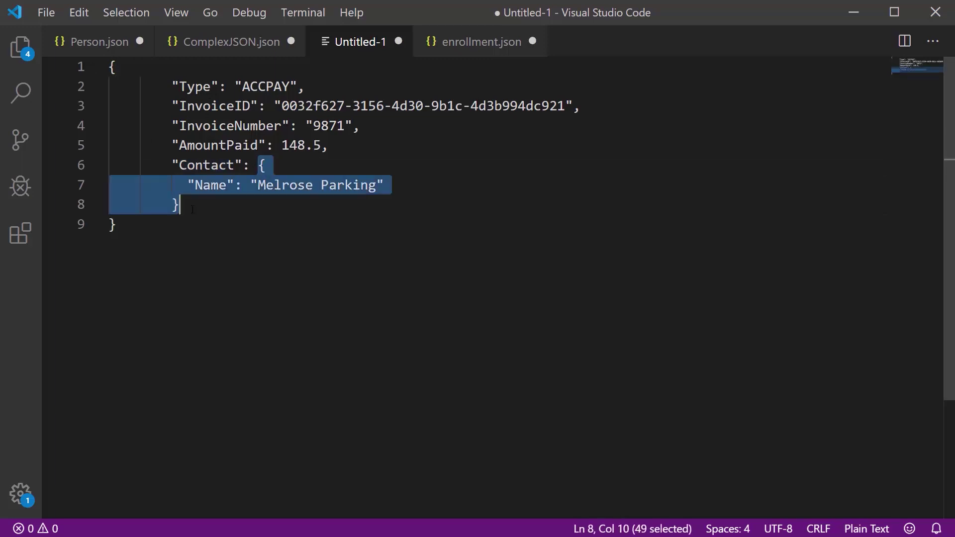
Copy the whole trimmed invoice JSON, generate the Parse JSON schema from it as the sample payload in Power Automate, and collapse the action.
left_click(223, 394)
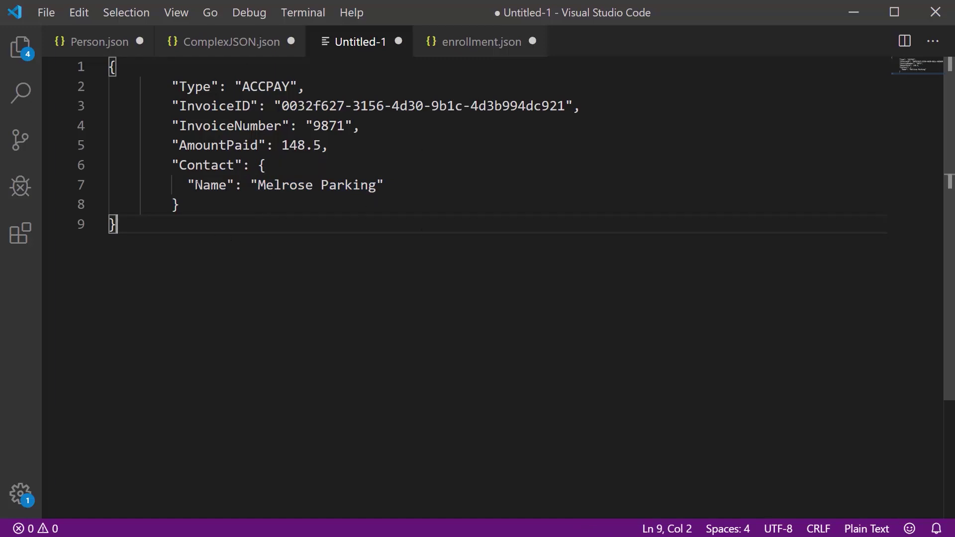
key("ctrl+shift+Home")
key("ctrl+c")
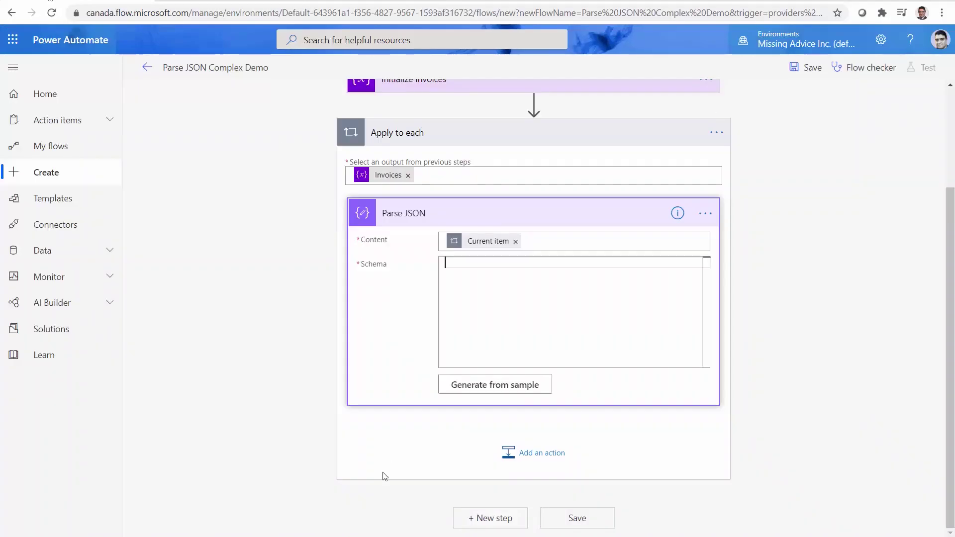
left_click(490, 386)
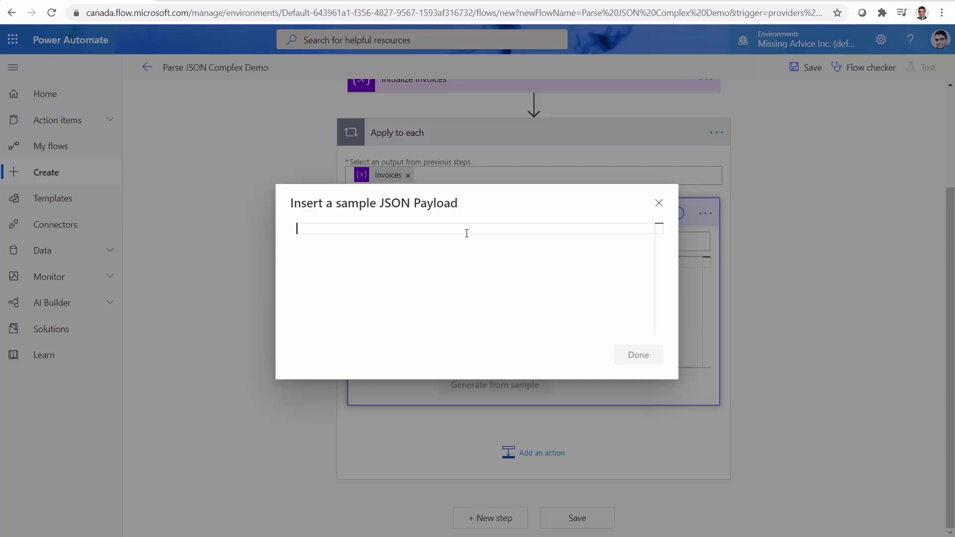
key("ctrl+v")
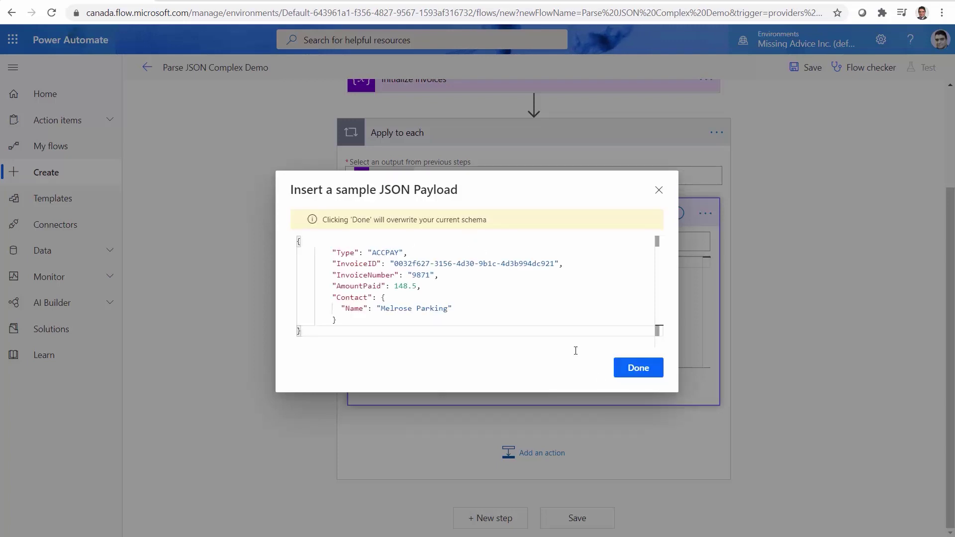
left_click(632, 368)
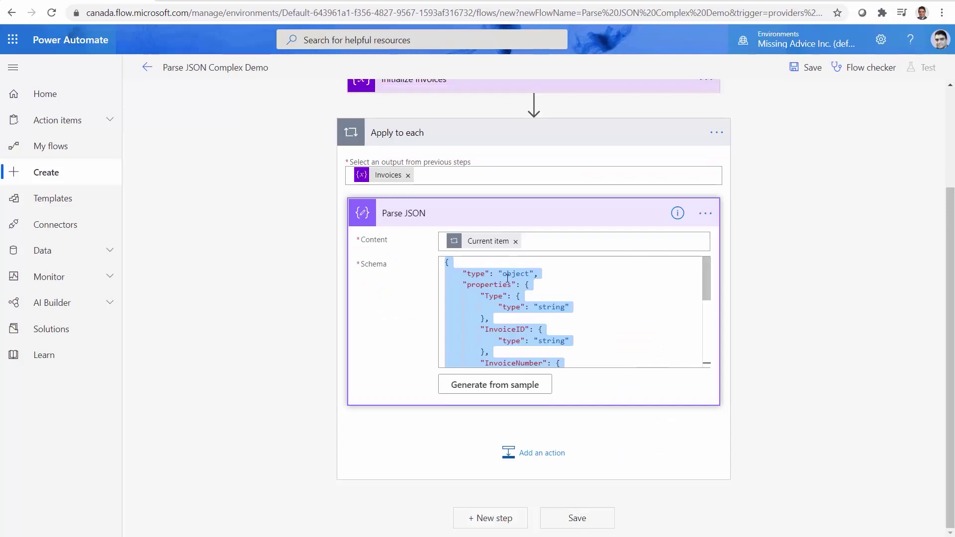
left_click(549, 228)
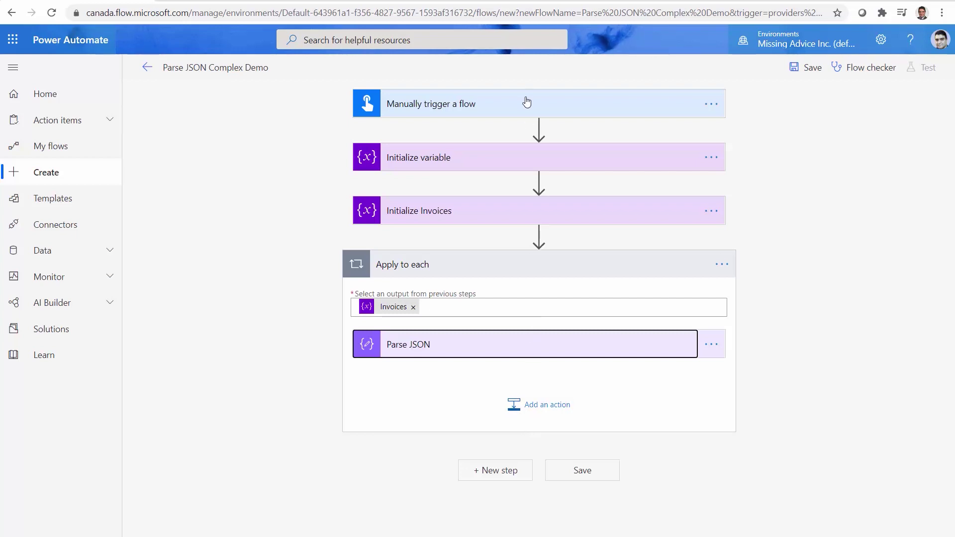
Switch to InvoicesDemo.xlsx in Excel and format the header cells A1:E1 as a black medium-style table with headers.
key("alt+Tab")
left_click(205, 301)
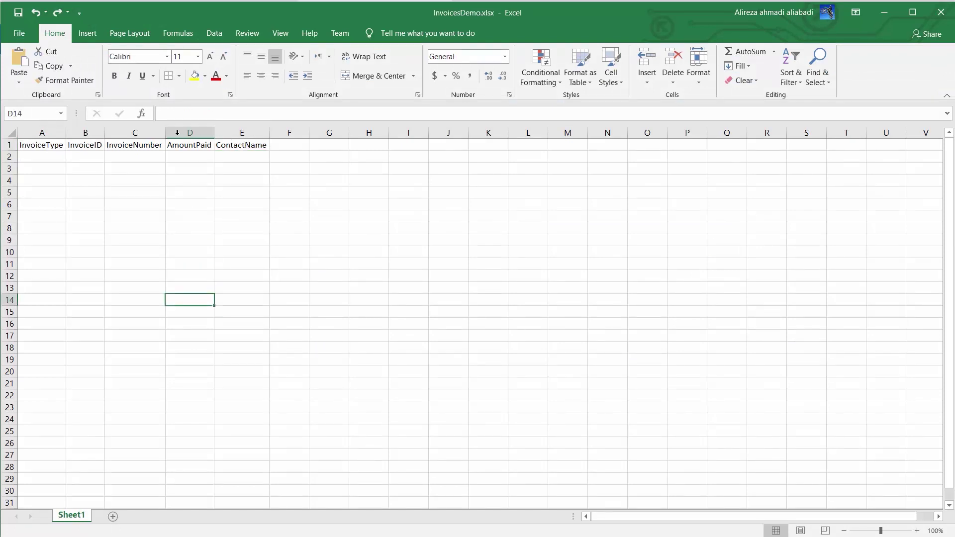
left_click(46, 148)
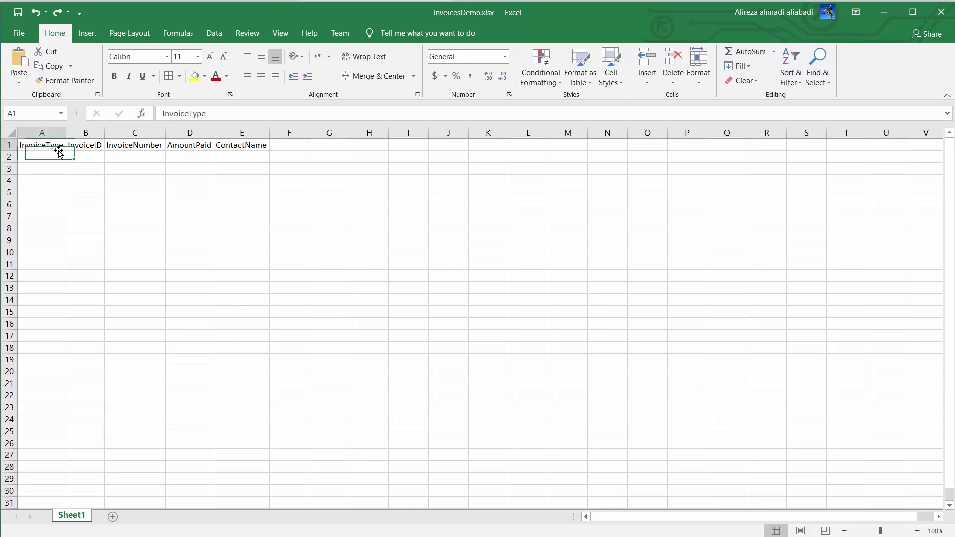
left_click(235, 152, "shift")
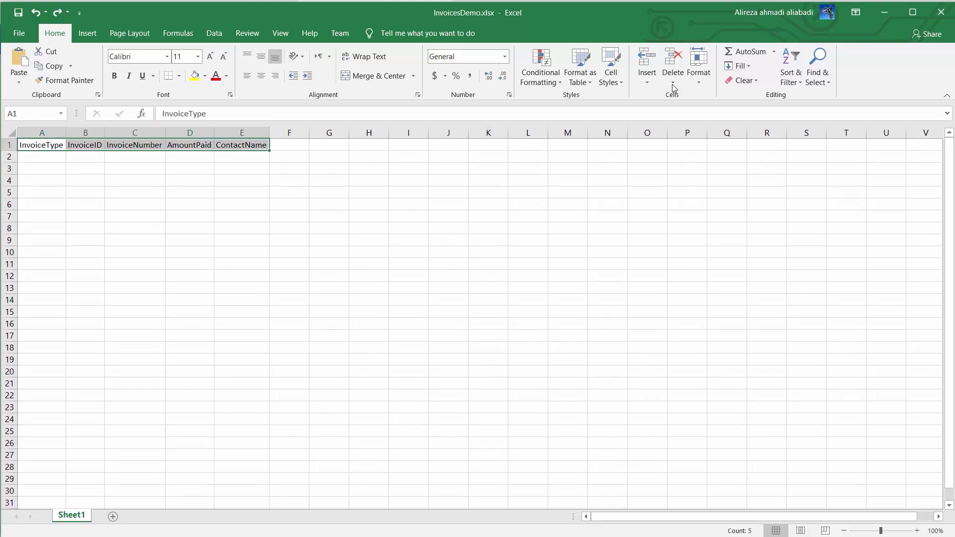
left_click(579, 80)
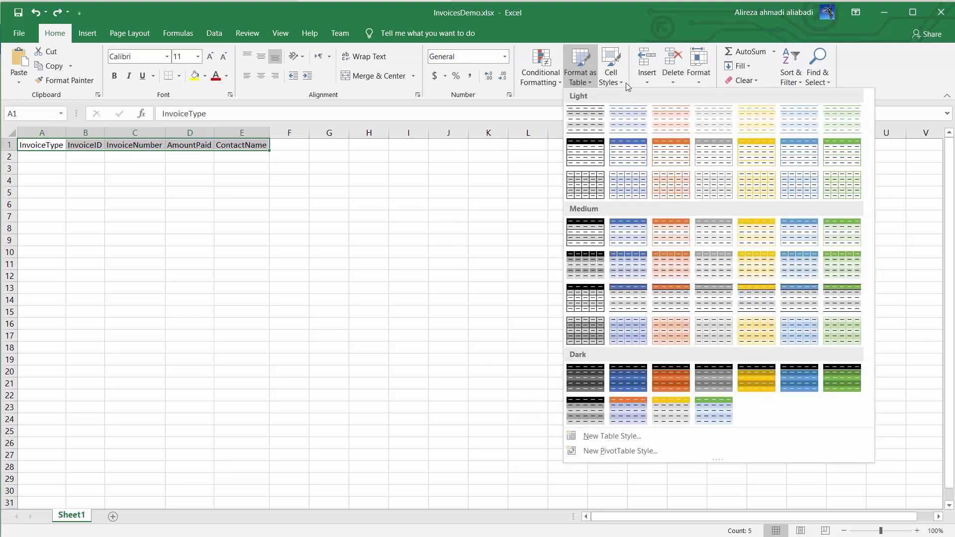
left_click(578, 275)
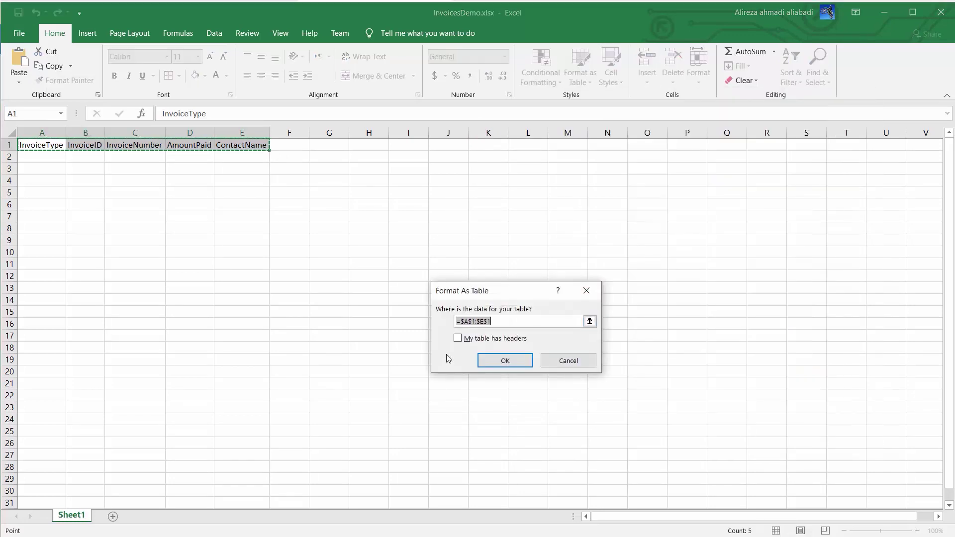
left_click(465, 341)
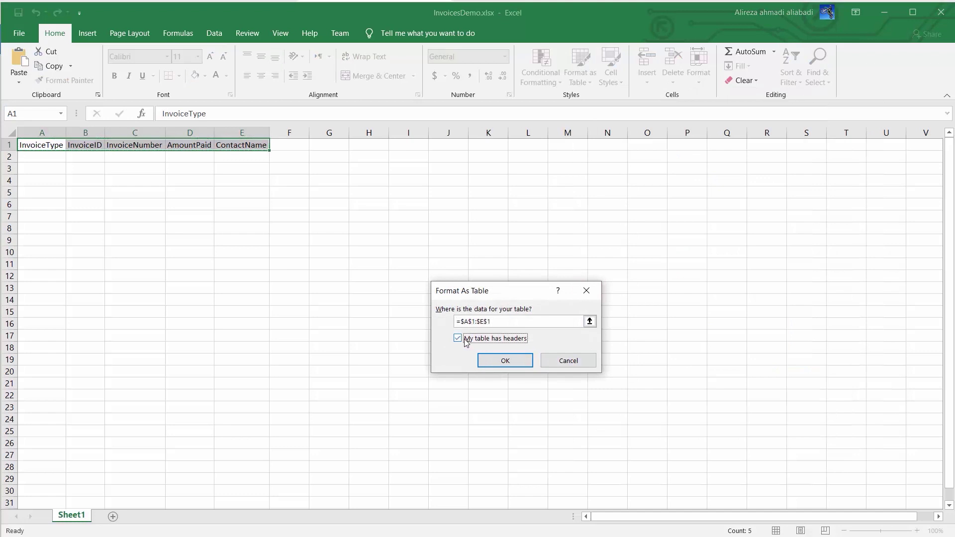
left_click(492, 360)
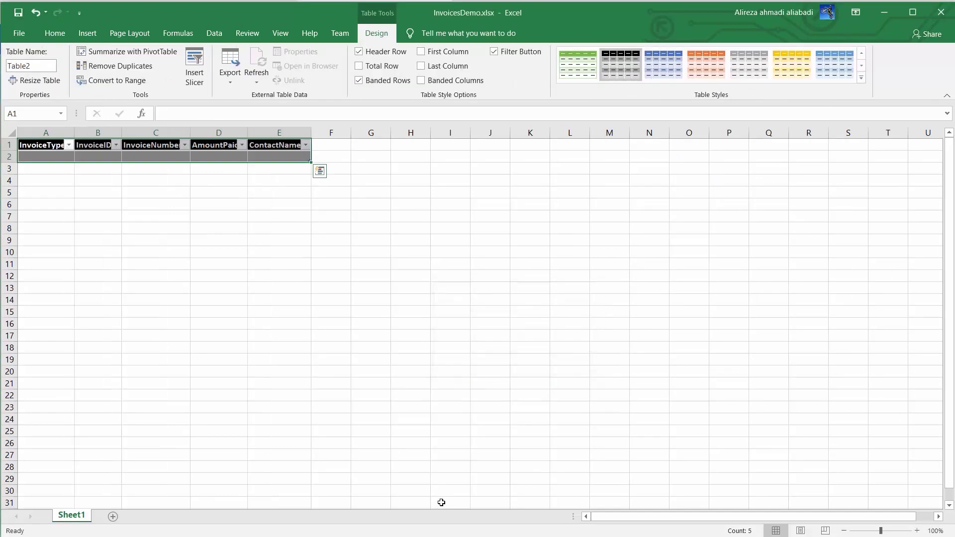
left_click(286, 243)
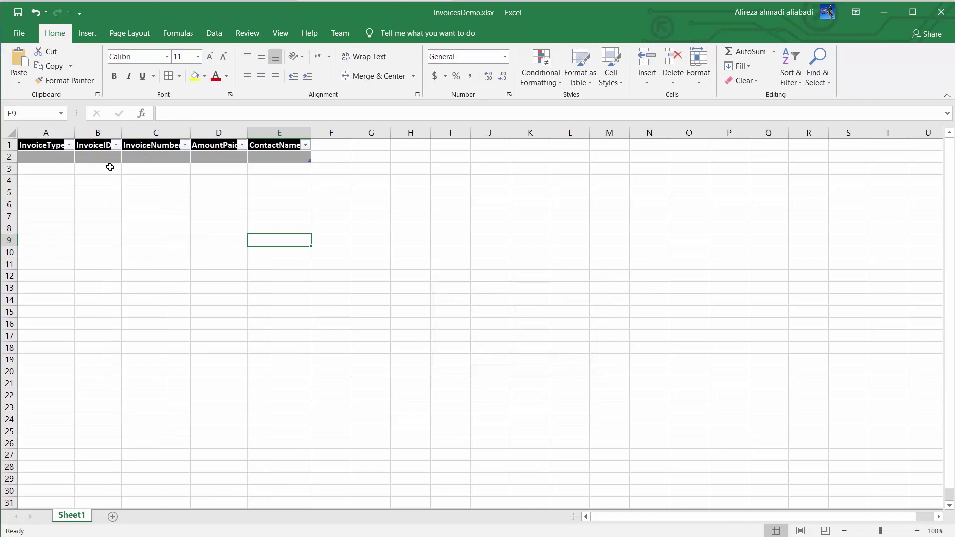
Rename the new table as Invoices.
left_click(52, 146)
left_click(375, 36)
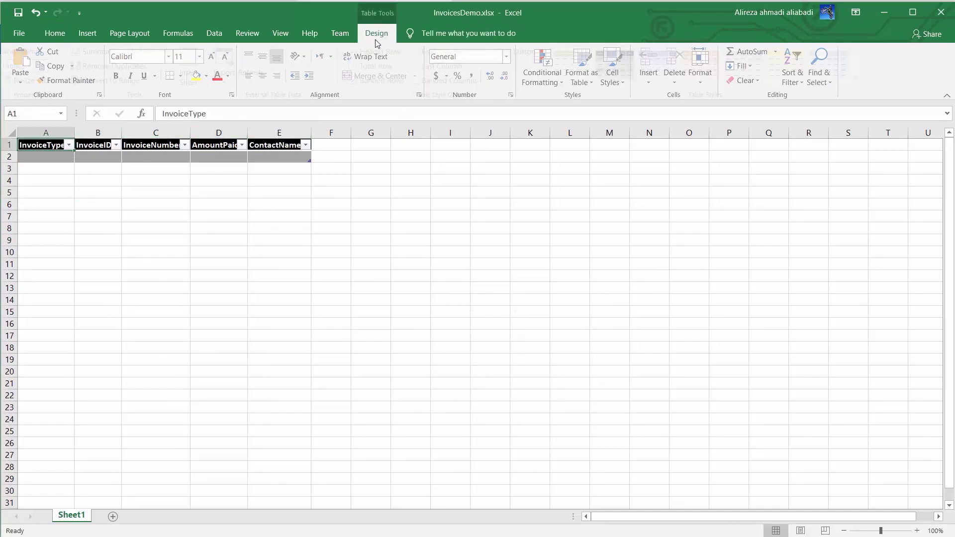
left_click(18, 65)
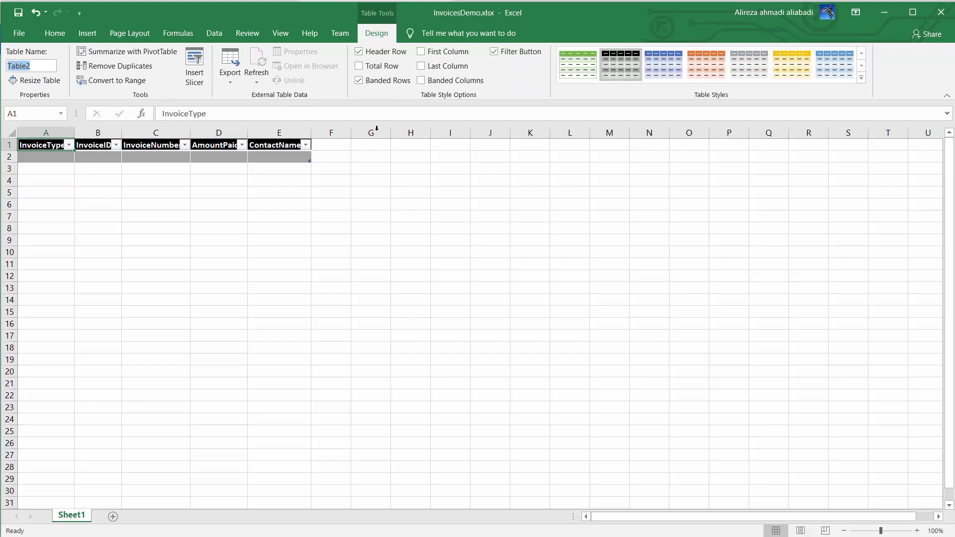
type("Invoices")
left_click(279, 204)
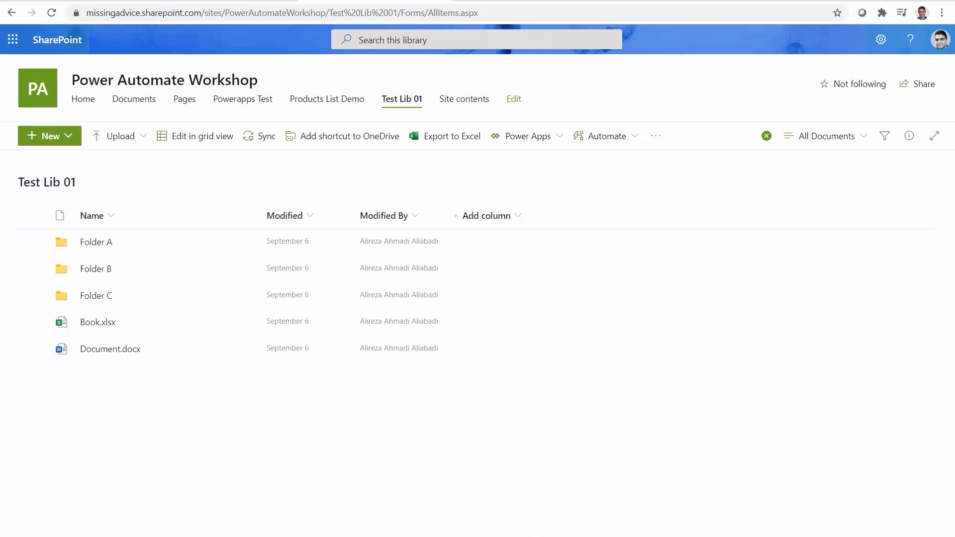
Upload InvoicesDemo.xlsx from the local Files folder to Folder C of the Test Lib 01 library in SharePoint.
left_click(44, 516)
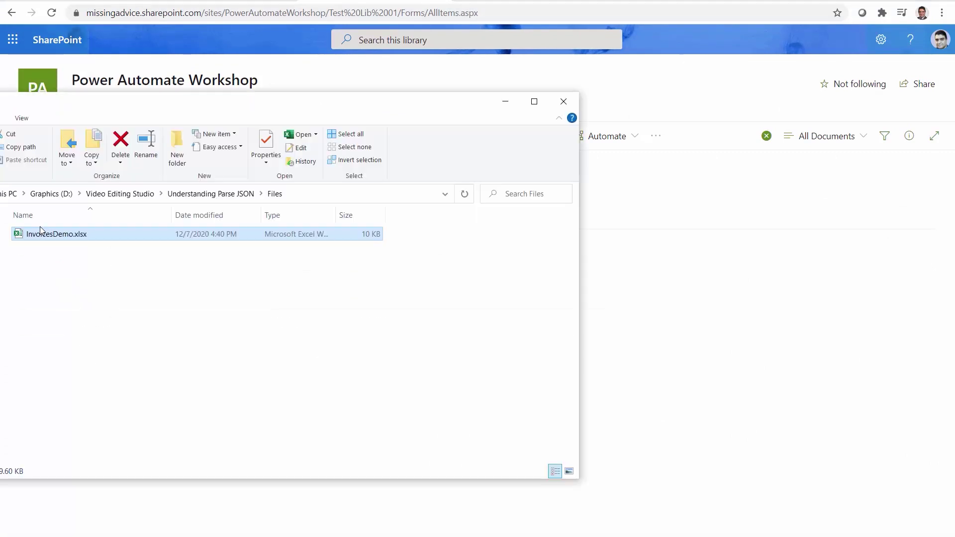
left_click_drag(38, 234, 659, 296)
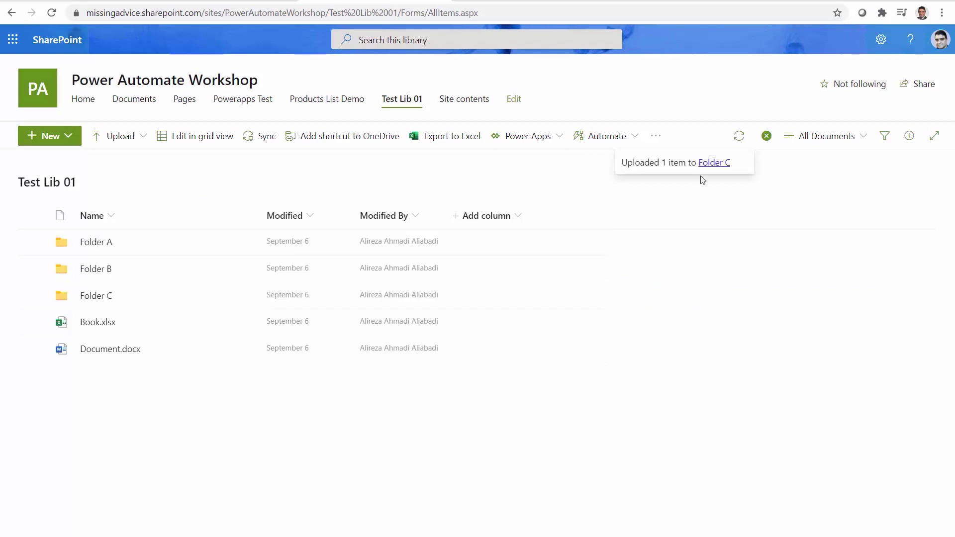
Open Folder C in SharePoint, and in the Power Automate loop add Excel Online (Business) Add a row into a table after Parse JSON.
left_click(97, 297)
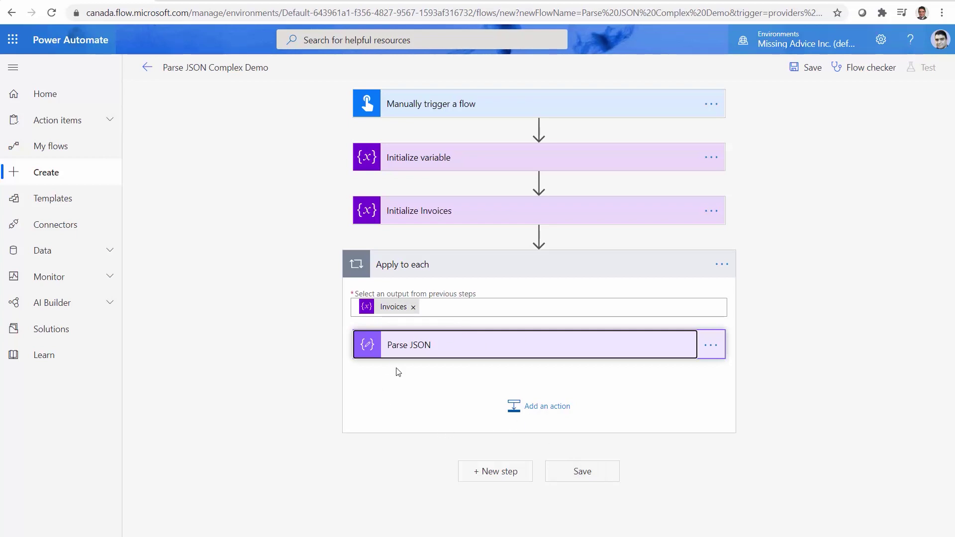
left_click(538, 411)
scroll(696, 378, "down", 3)
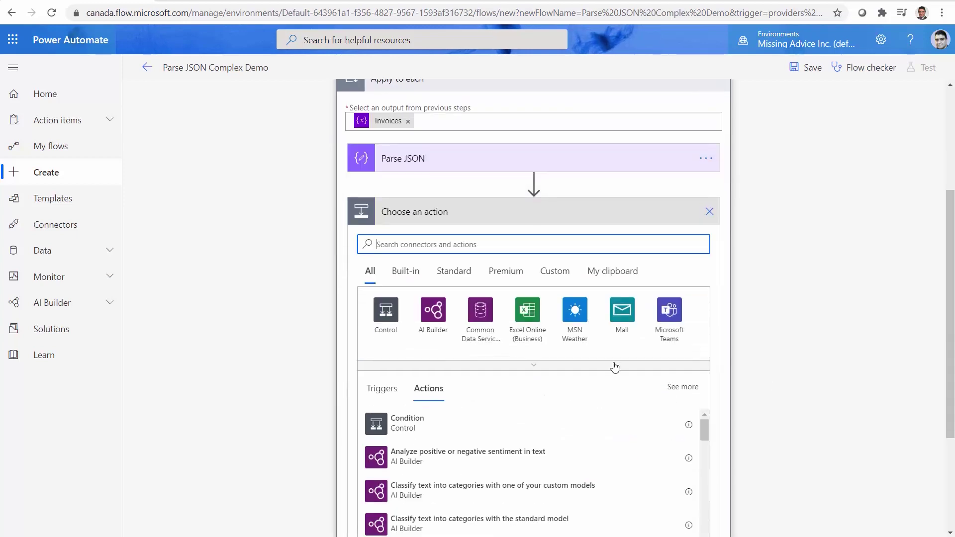
left_click(528, 316)
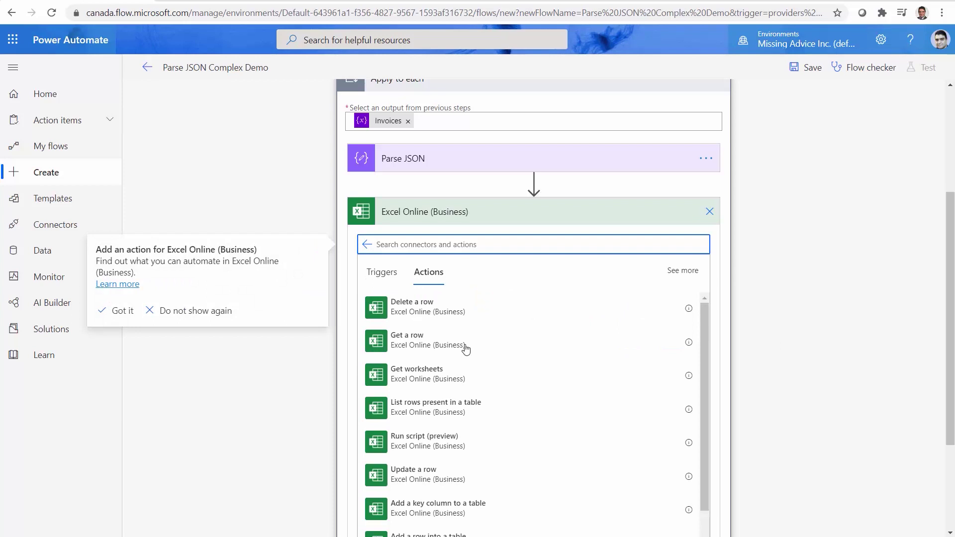
type("Add")
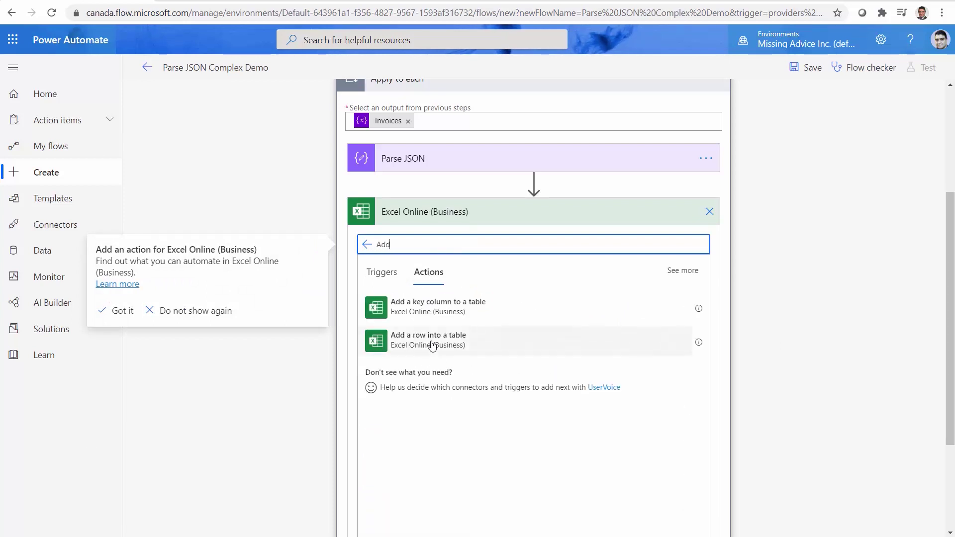
left_click(432, 346)
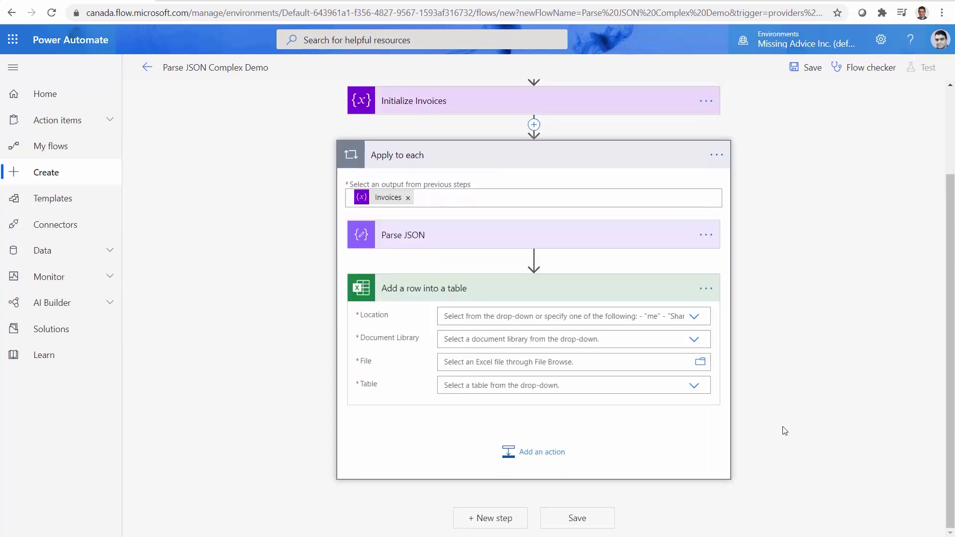
Set the new row action's location to SharePoint Site - Power Automate Workshop and its document library to Test Lib 01.
left_click(699, 317)
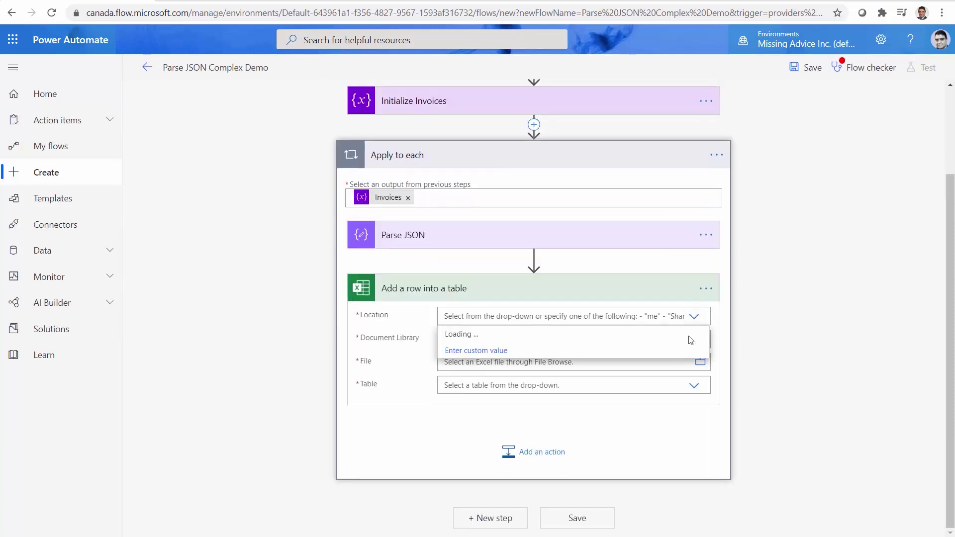
scroll(521, 451, "down", 3)
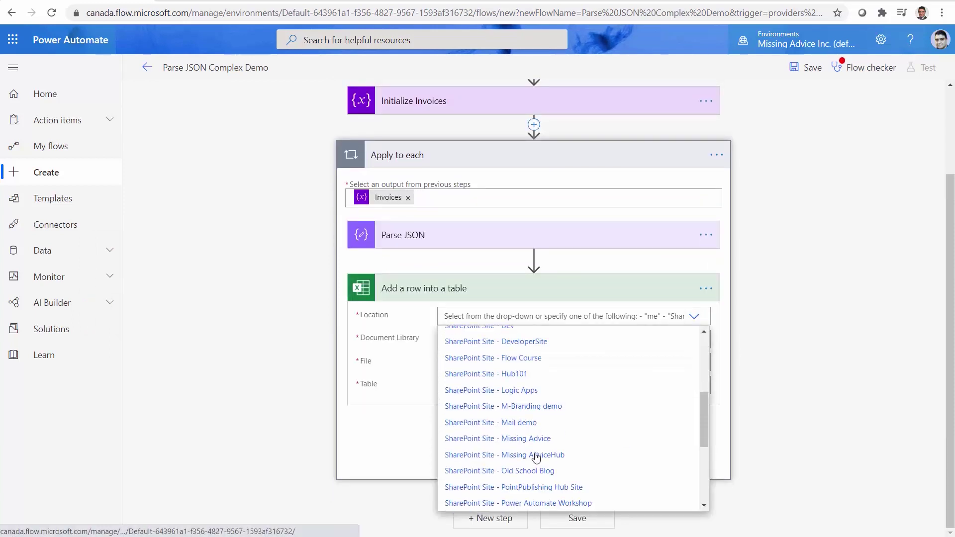
left_click(575, 504)
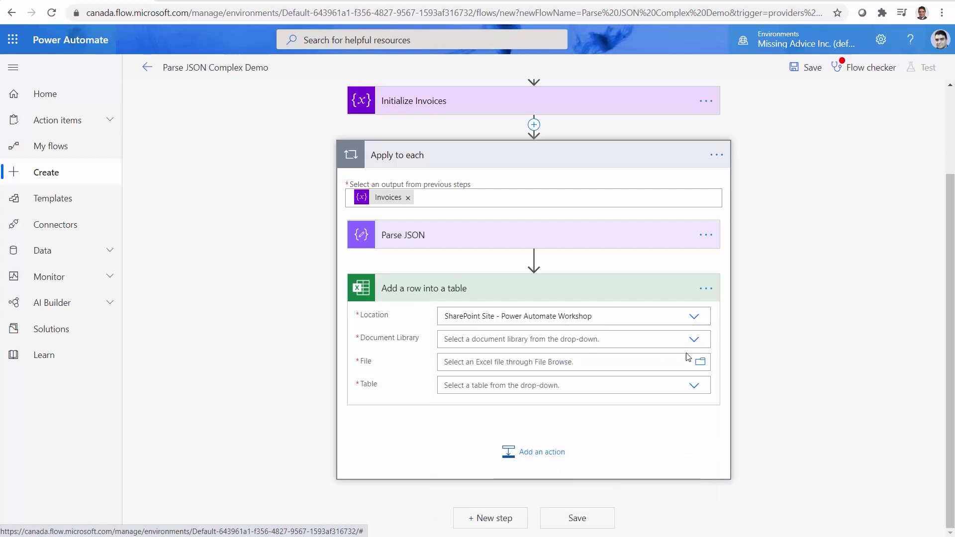
left_click(694, 339)
left_click(464, 392)
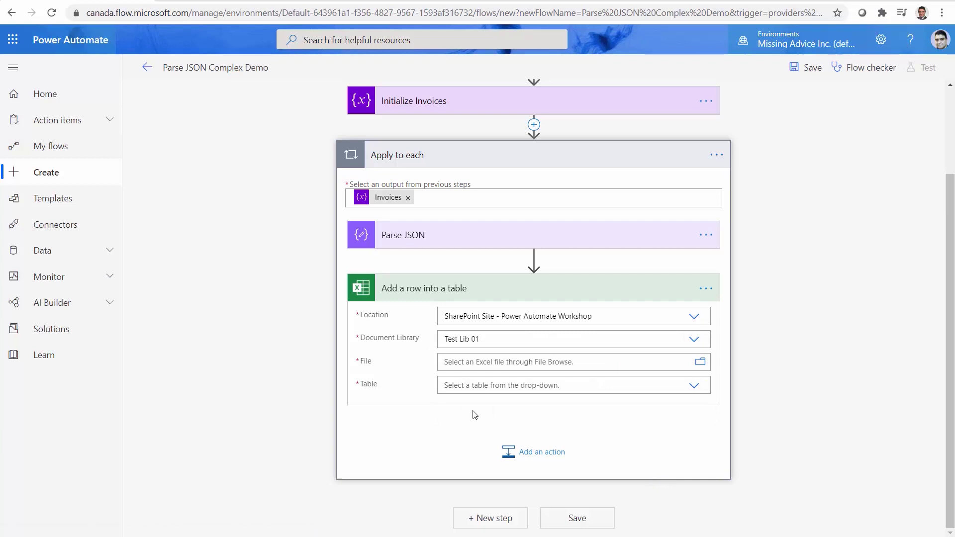
Choose InvoicesDemo.xlsx in Folder C as the row action's file and Invoices as its table.
left_click(706, 363)
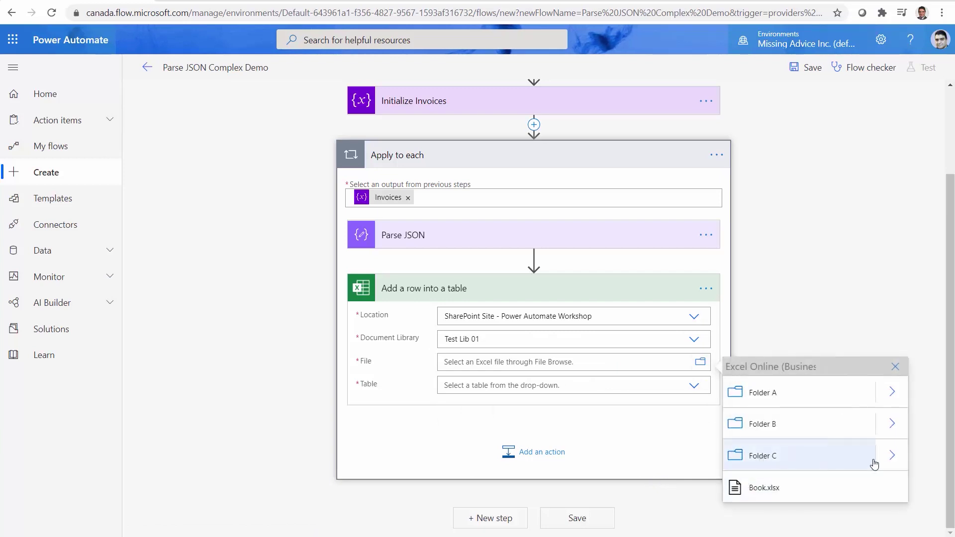
left_click(893, 458)
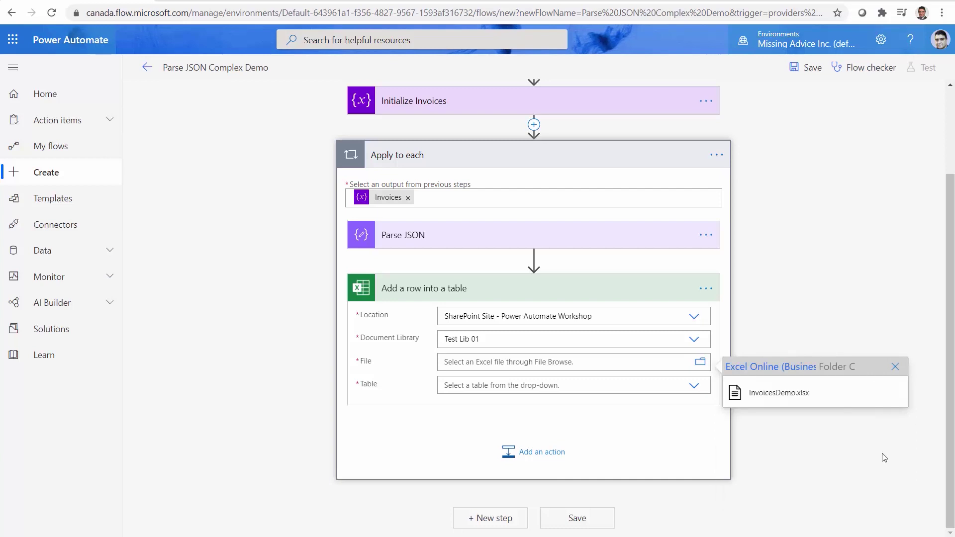
left_click(787, 396)
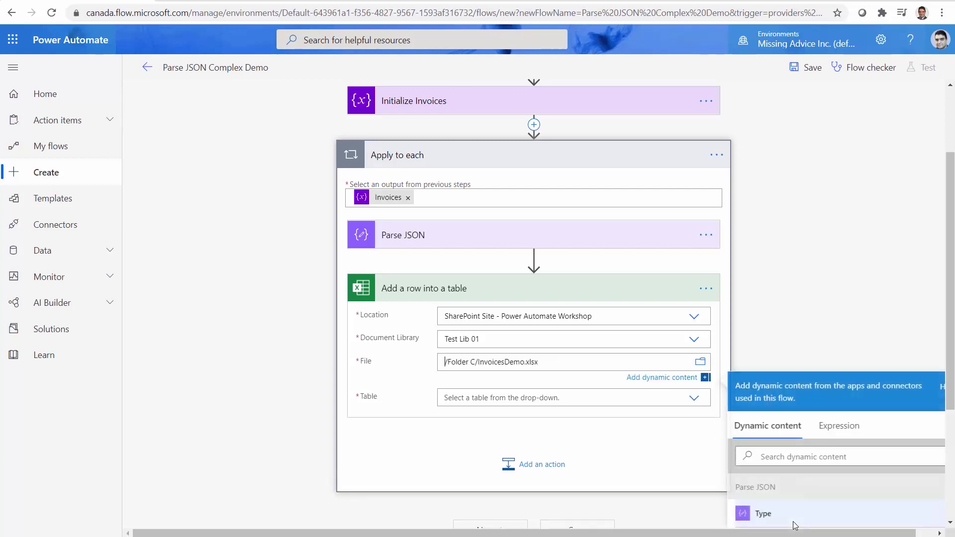
left_click(698, 403)
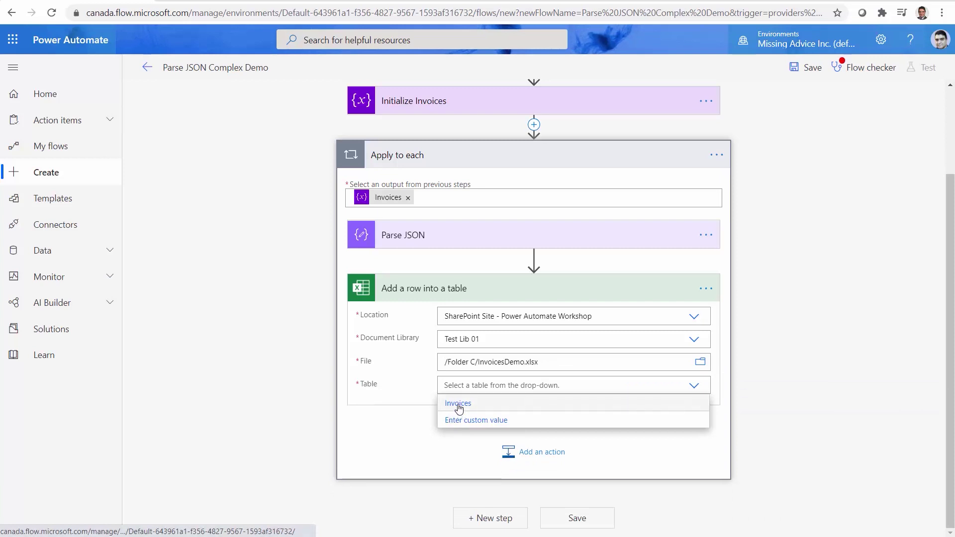
left_click(458, 405)
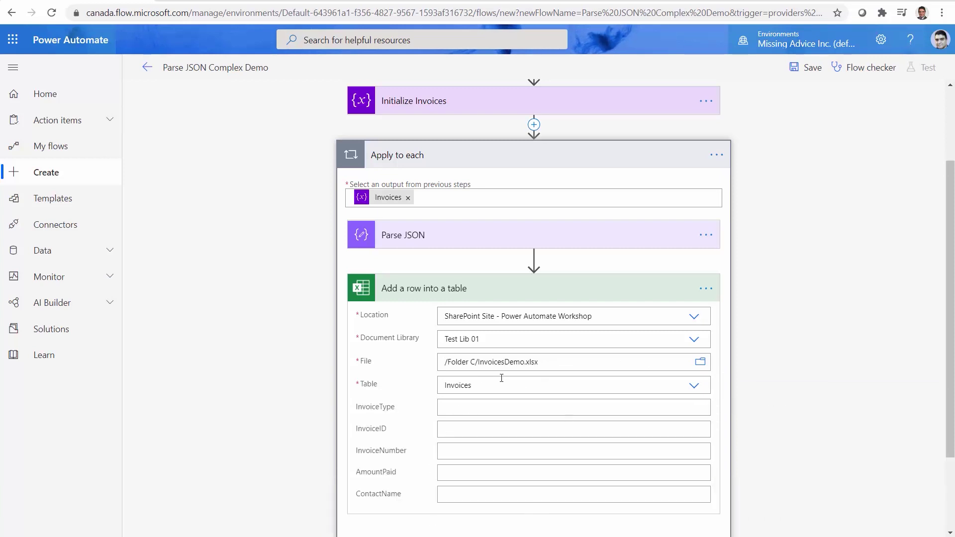
Map the InvoiceType, InvoiceID and InvoiceNumber columns to the Parse JSON outputs Type, InvoiceID and InvoiceNumber.
scroll(877, 442, "down", 2)
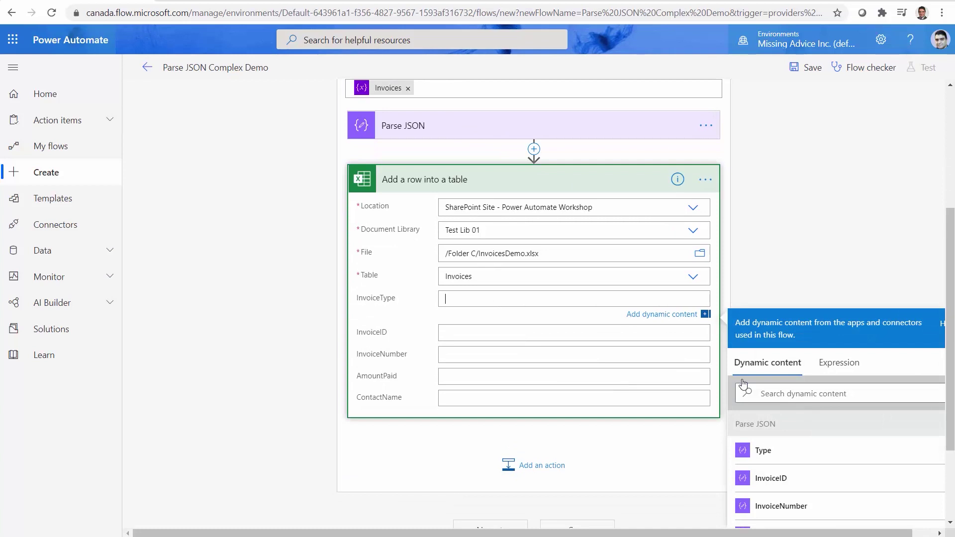
left_click(769, 451)
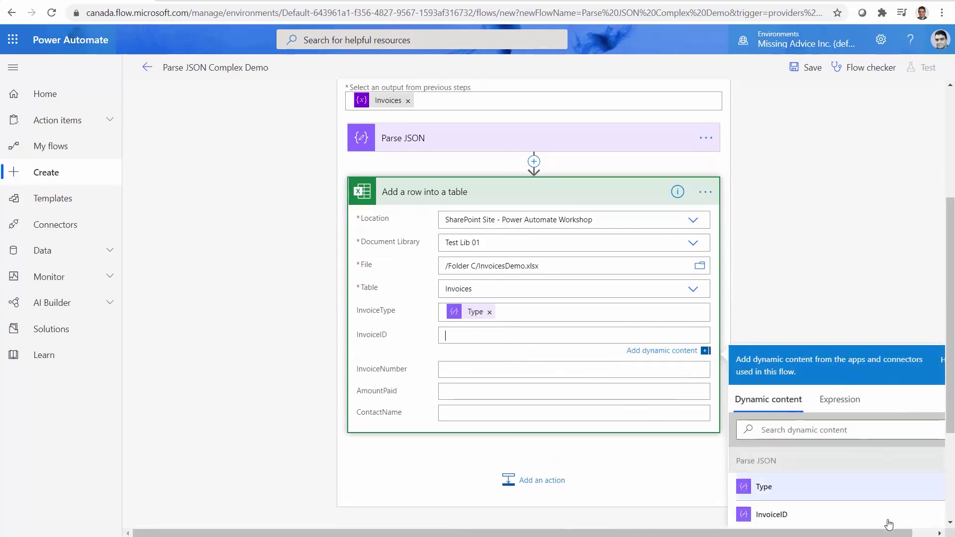
left_click(789, 516)
scroll(848, 284, "down", 3)
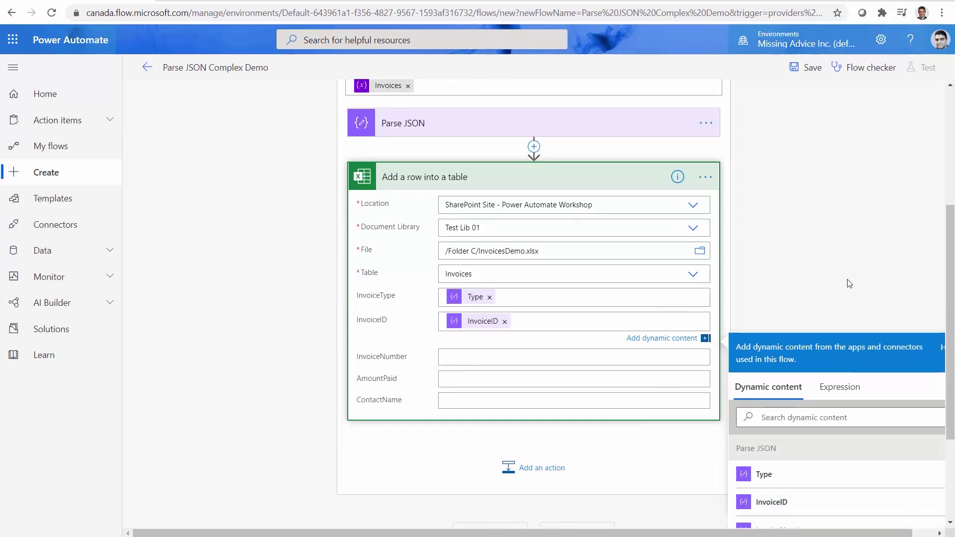
left_click(456, 247)
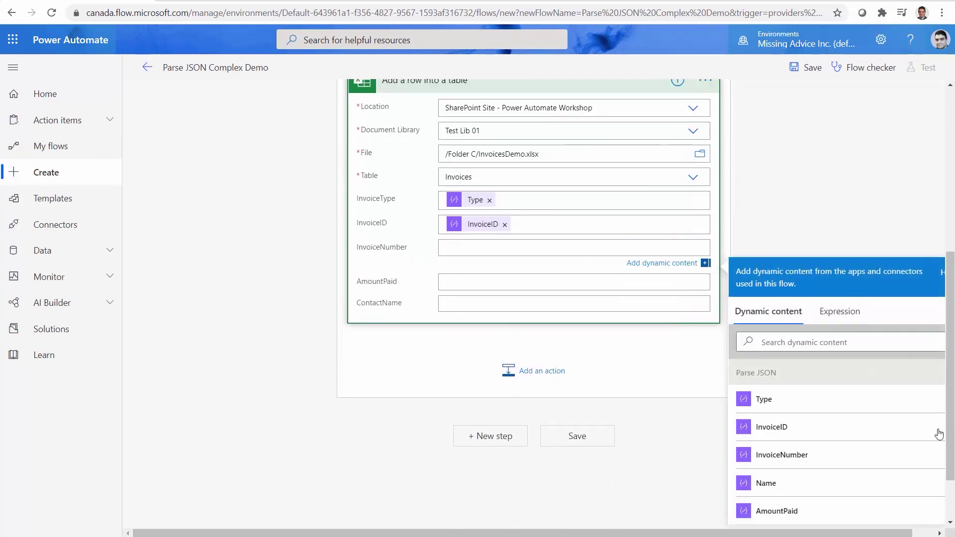
left_click(782, 460)
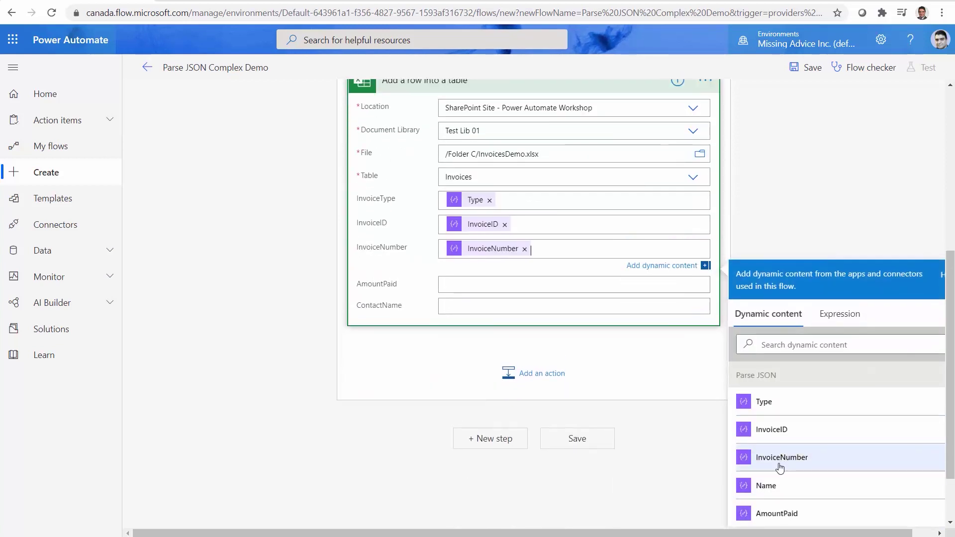
Map the AmountPaid column to the Parse JSON output AmountPaid and the ContactName column to Name.
left_click(478, 284)
scroll(878, 416, "down", 3)
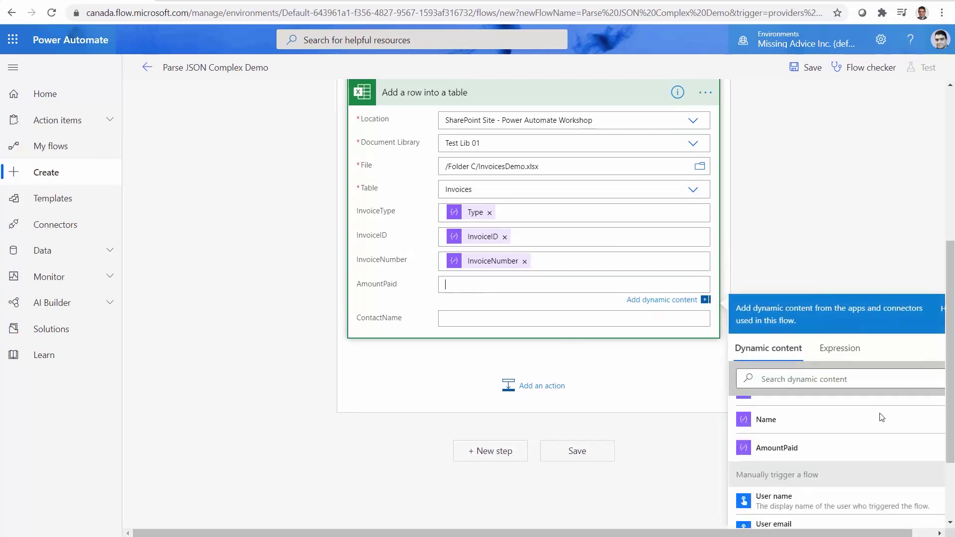
scroll(829, 499, "up", 1)
left_click(807, 494)
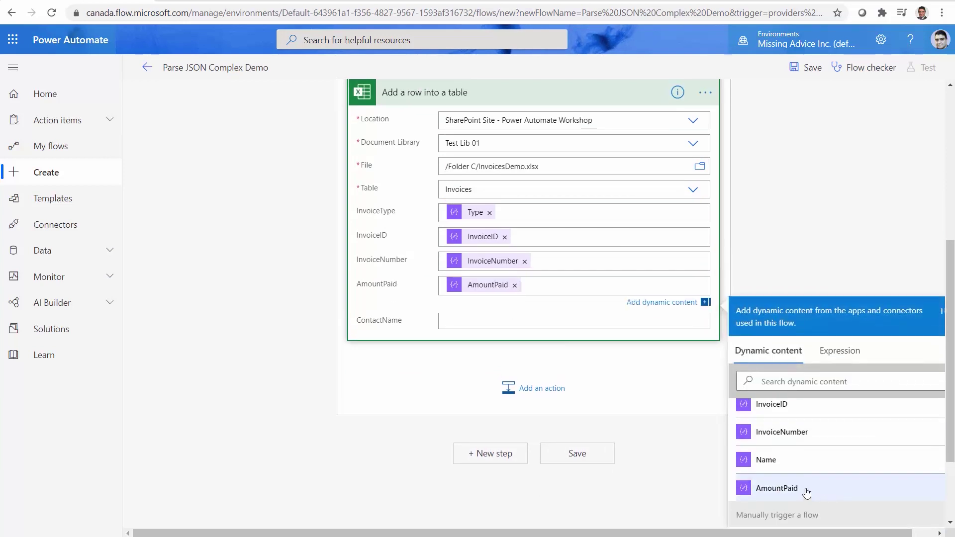
left_click(458, 319)
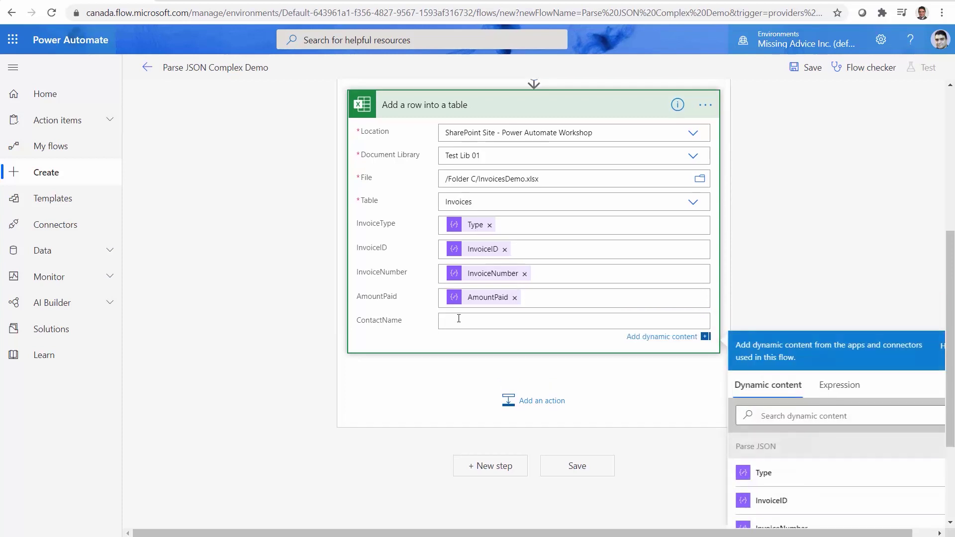
scroll(889, 496, "down", 3)
scroll(881, 497, "up", 2)
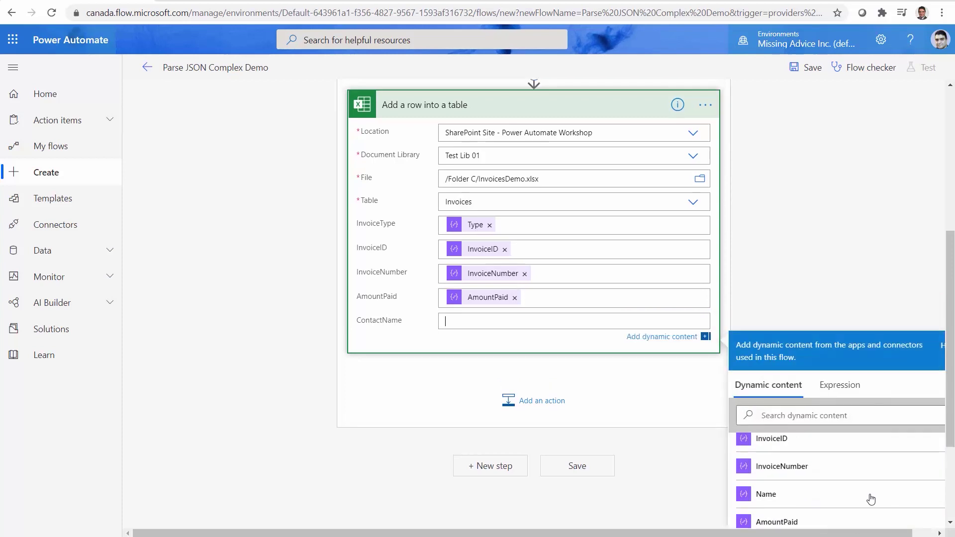
left_click(787, 501)
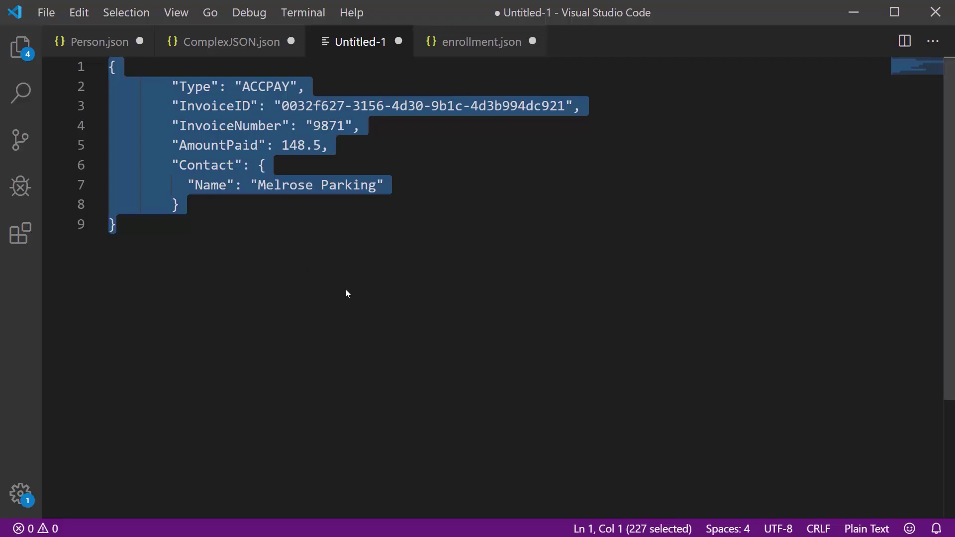
Check the Name property nested under Contact in the sample invoice JSON in Visual Studio Code, and return to the flow in Power Automate.
left_click(319, 254)
double_click(209, 185)
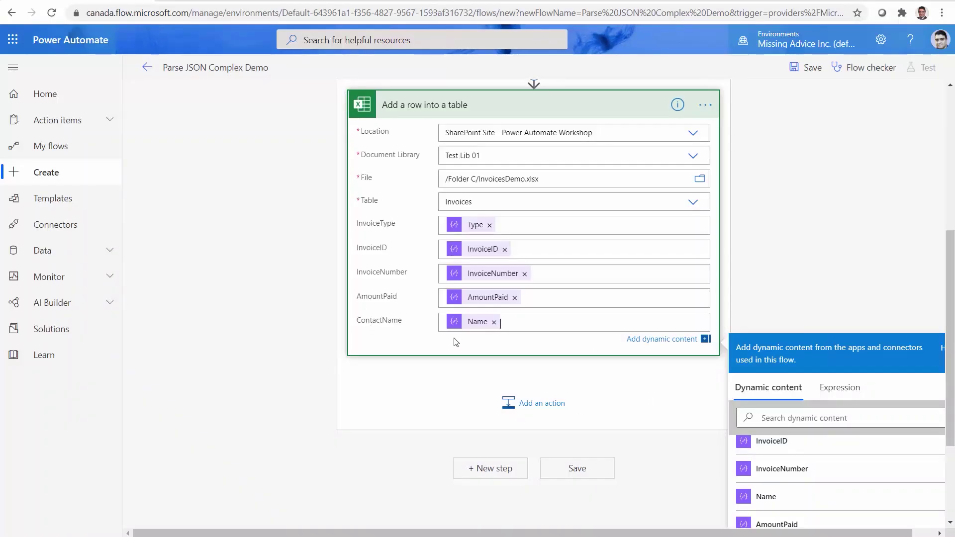
left_click(865, 185)
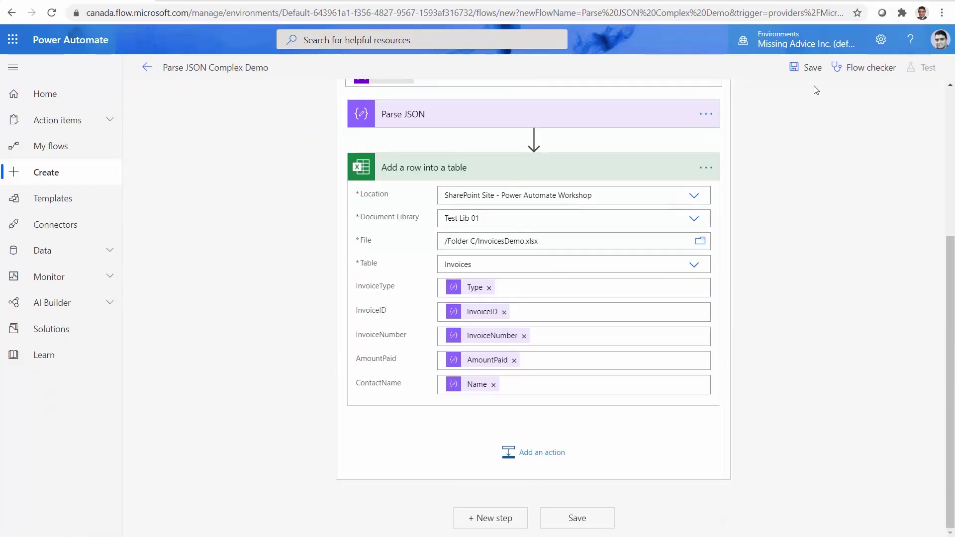
Save the Parse JSON Complex Demo flow and run a test of it with a manually performed trigger.
left_click(809, 67)
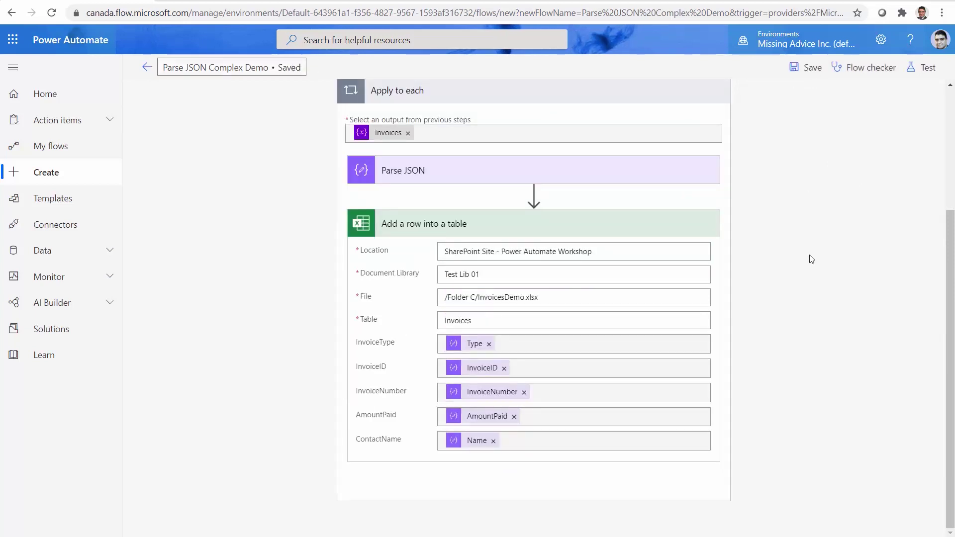
left_click(924, 68)
left_click(779, 99)
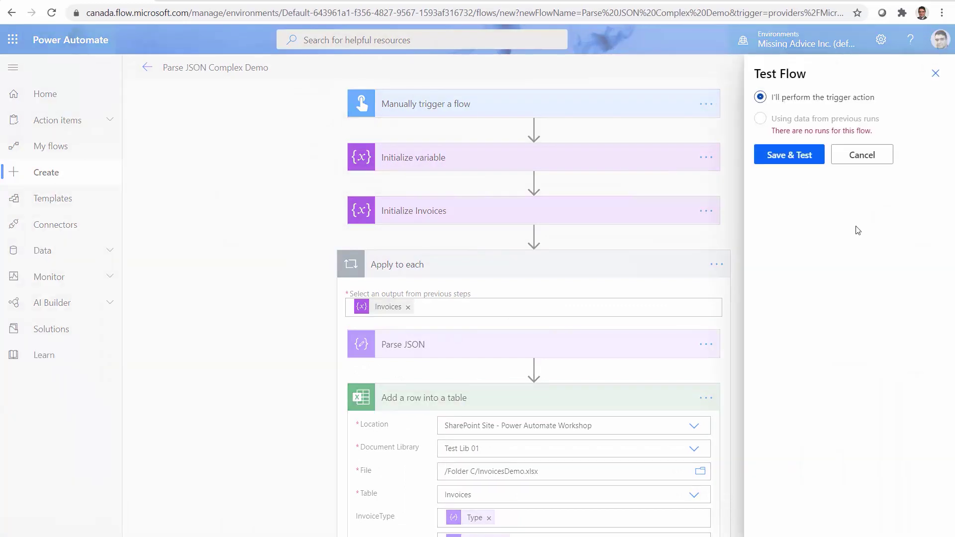
left_click(785, 156)
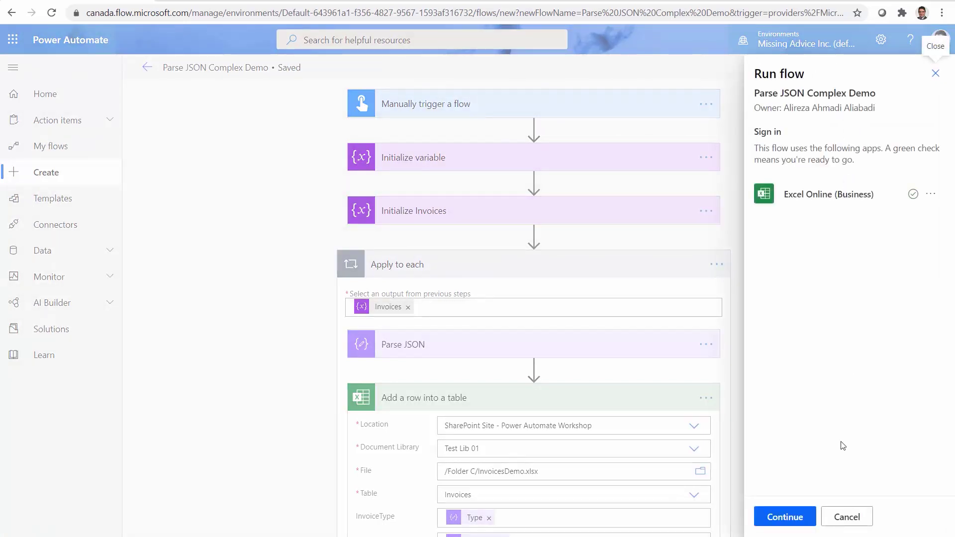
left_click(784, 520)
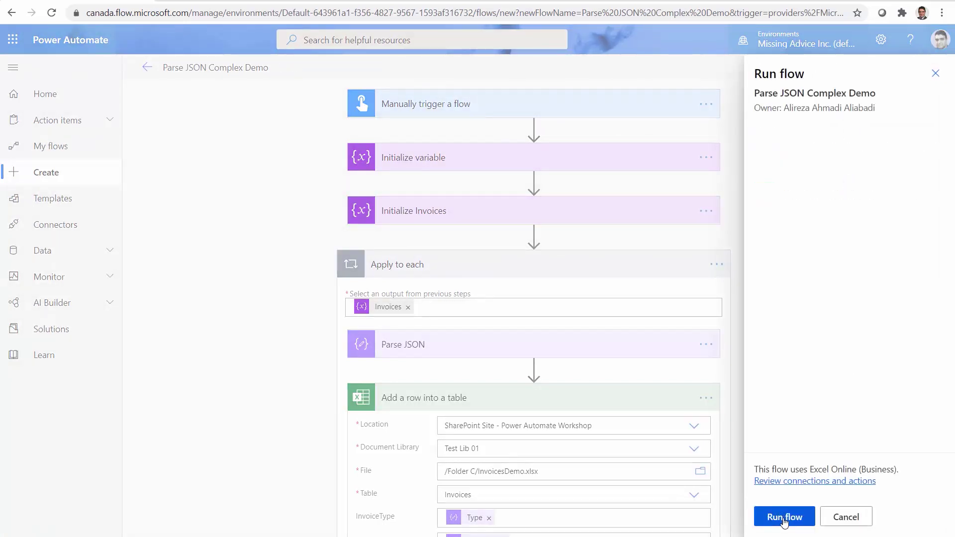
left_click(783, 520)
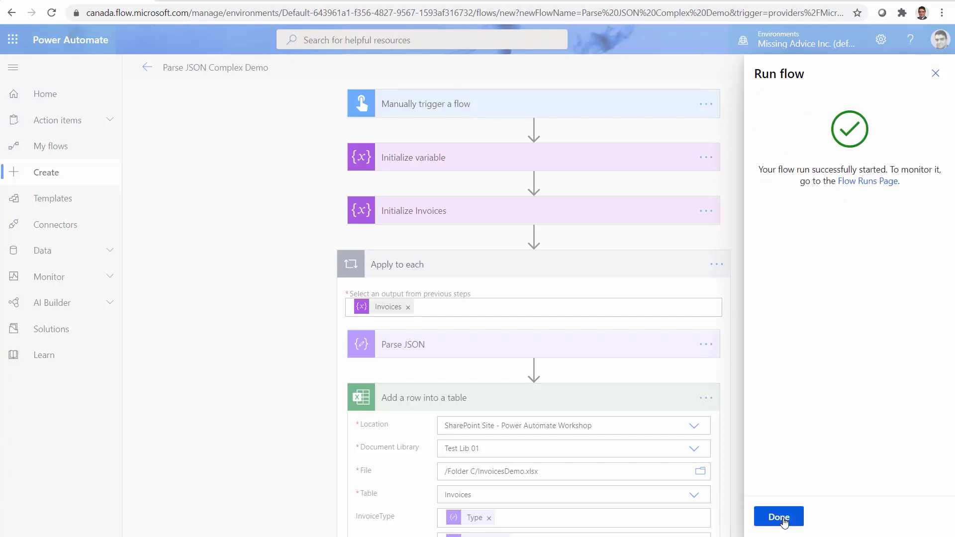
left_click(783, 519)
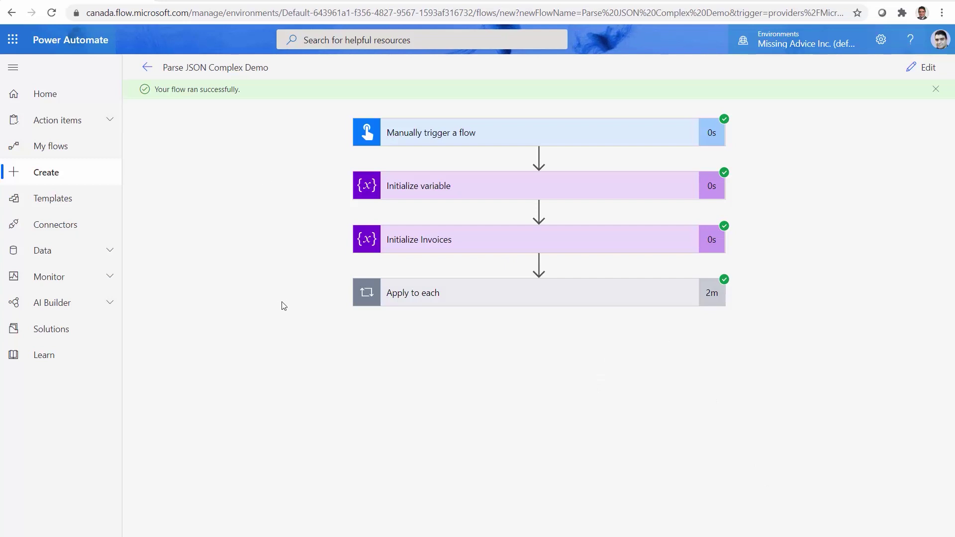
Open InvoicesDemo.xlsx from Folder C in SharePoint and autofit the InvoiceID, InvoiceNumber, AmountPaid and ContactName columns.
left_click(408, 2)
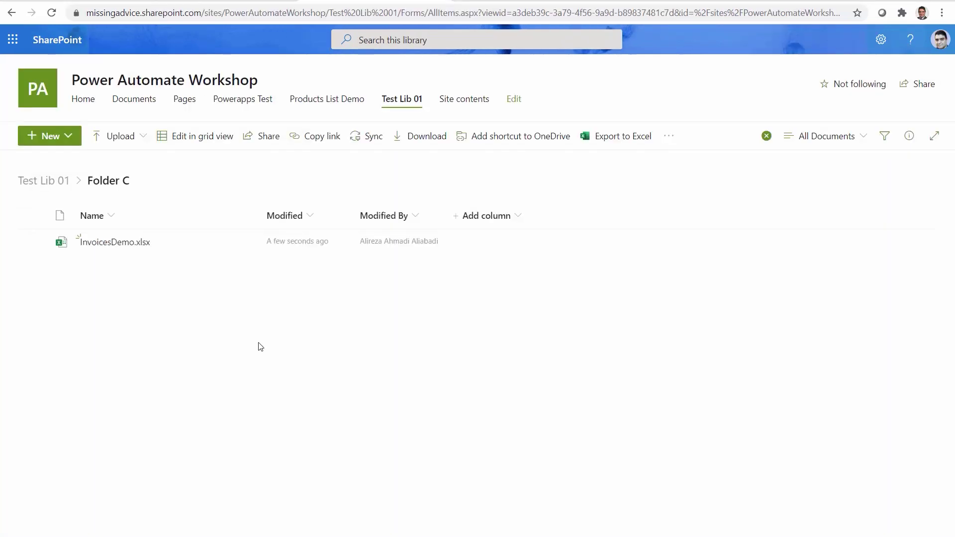
left_click(132, 247)
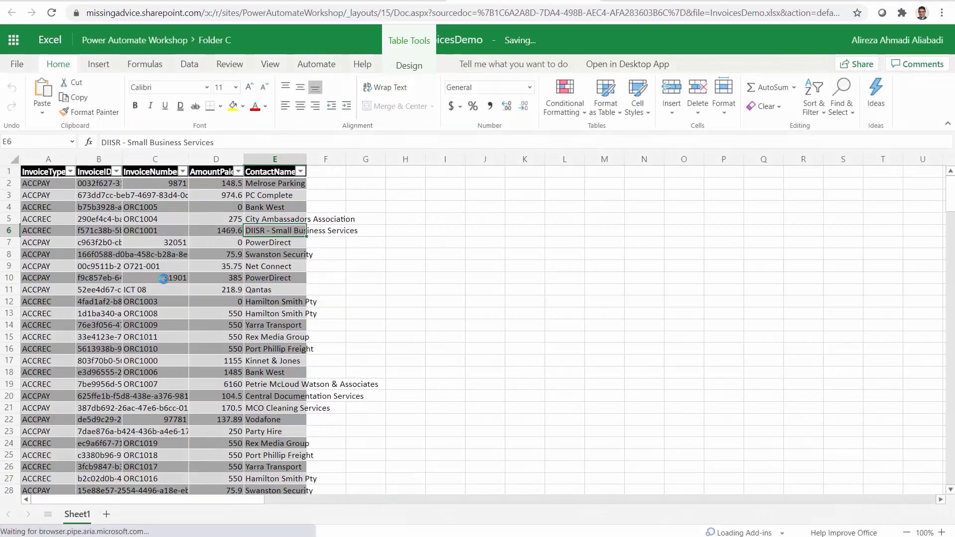
double_click(131, 158)
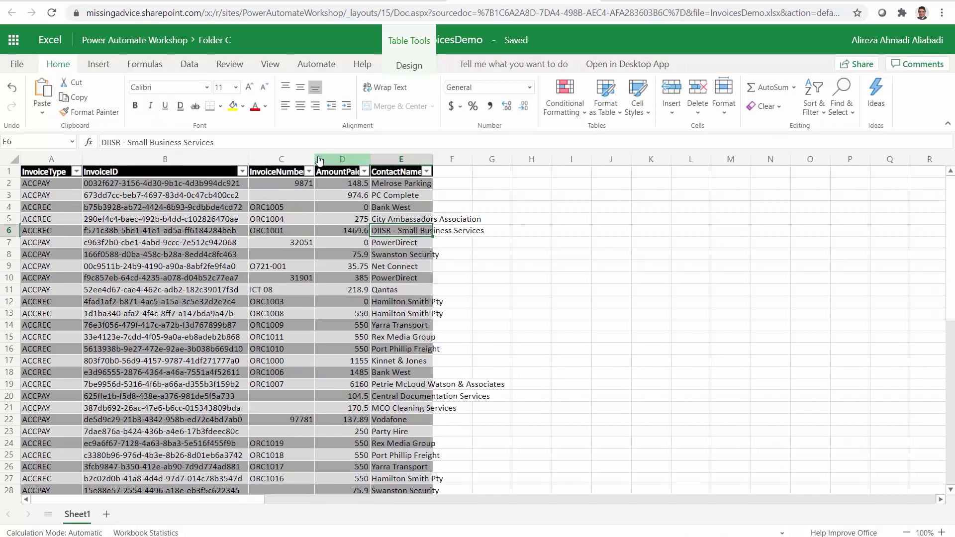
double_click(320, 160)
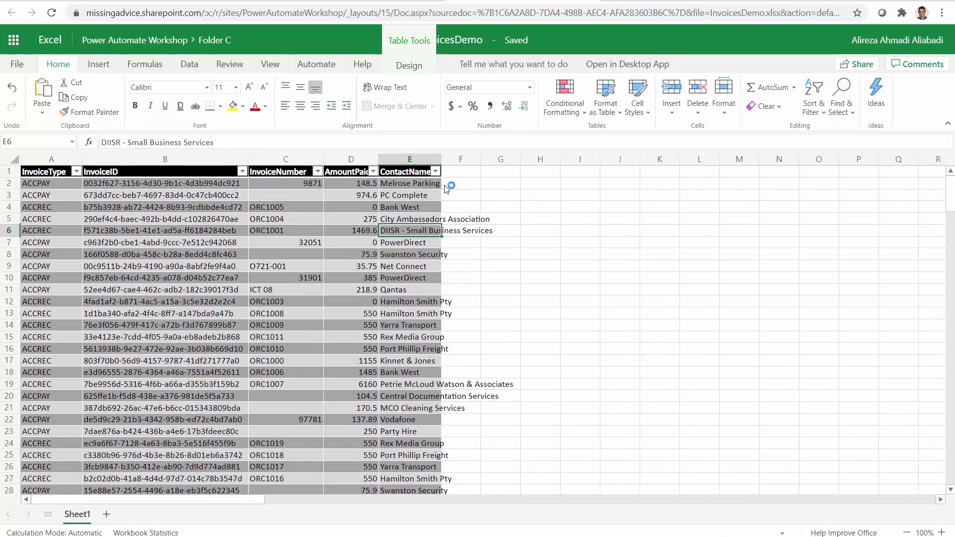
double_click(380, 158)
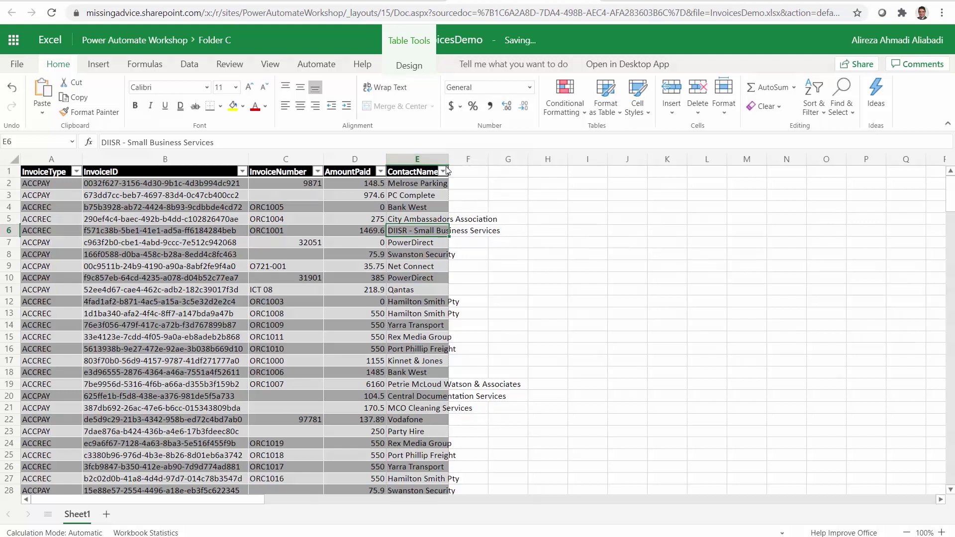
double_click(448, 158)
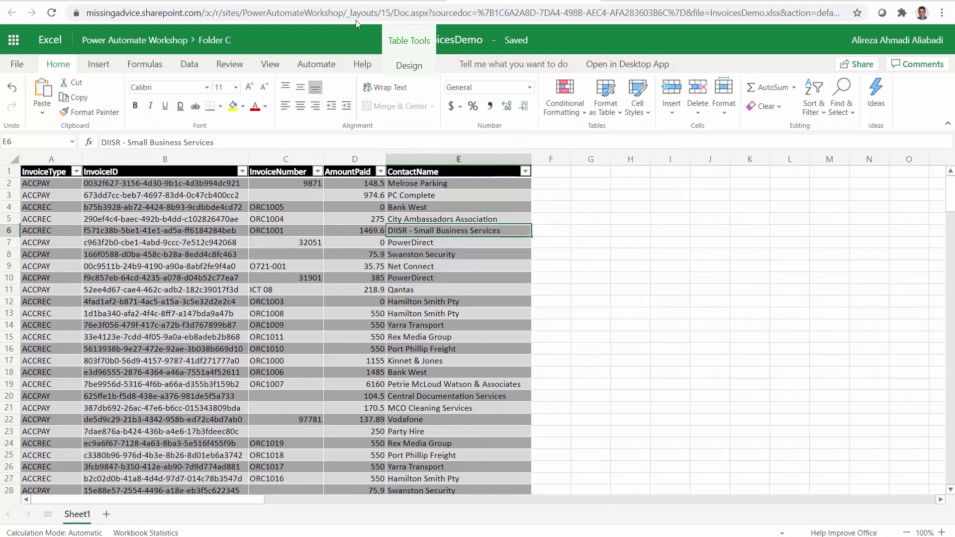
Leave the workbook and switch back to the Parse JSON Complex Demo run page in Power Automate.
key("alt+Left")
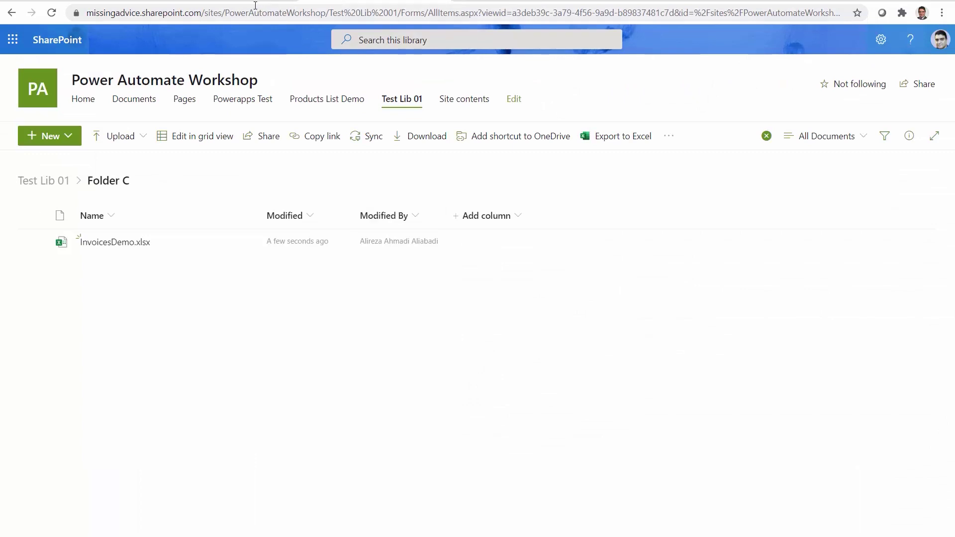
left_click(39, 1)
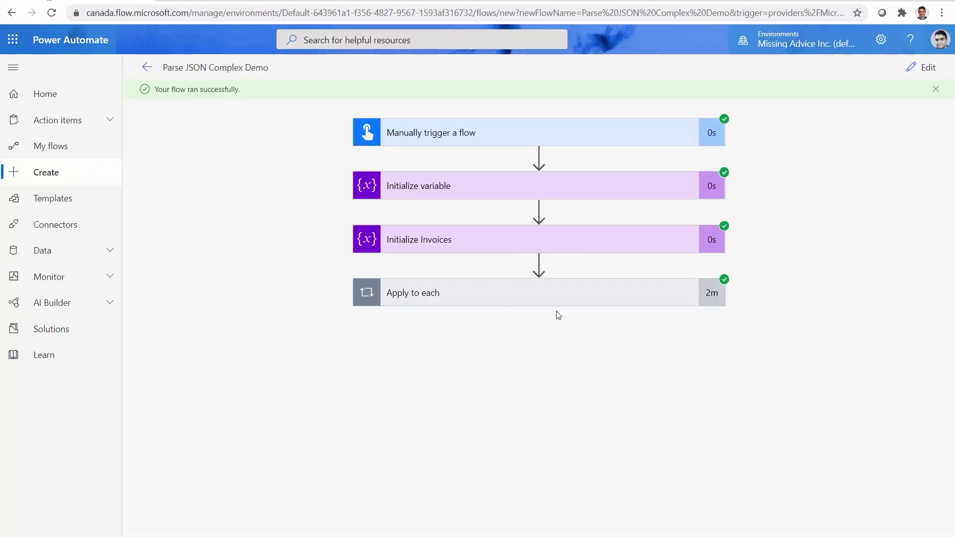